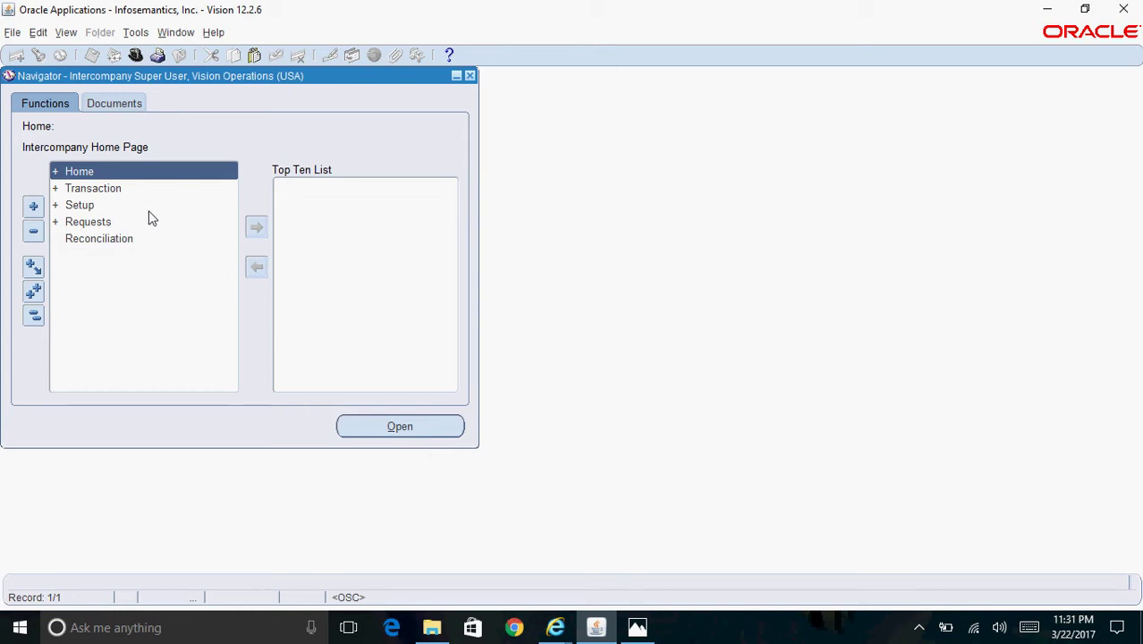
# Open the outbound intercompany transactions, switch to the Internet Explorer window showing them, and start creating a new batch
pyautogui.doubleClick(125, 187)
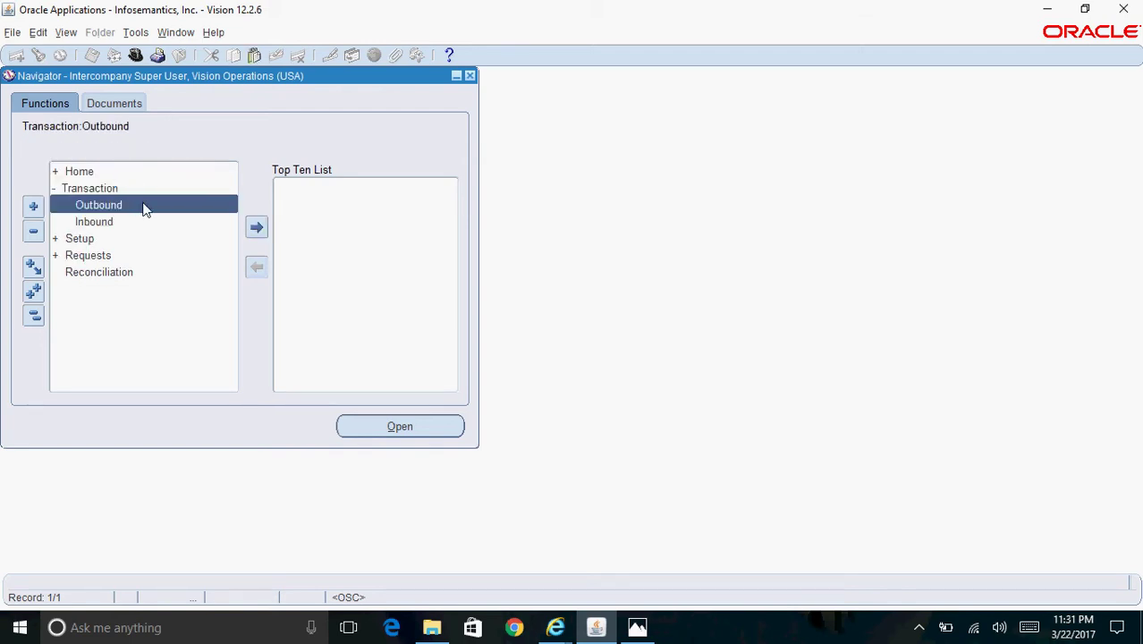
pyautogui.click(143, 204)
pyautogui.click(554, 629)
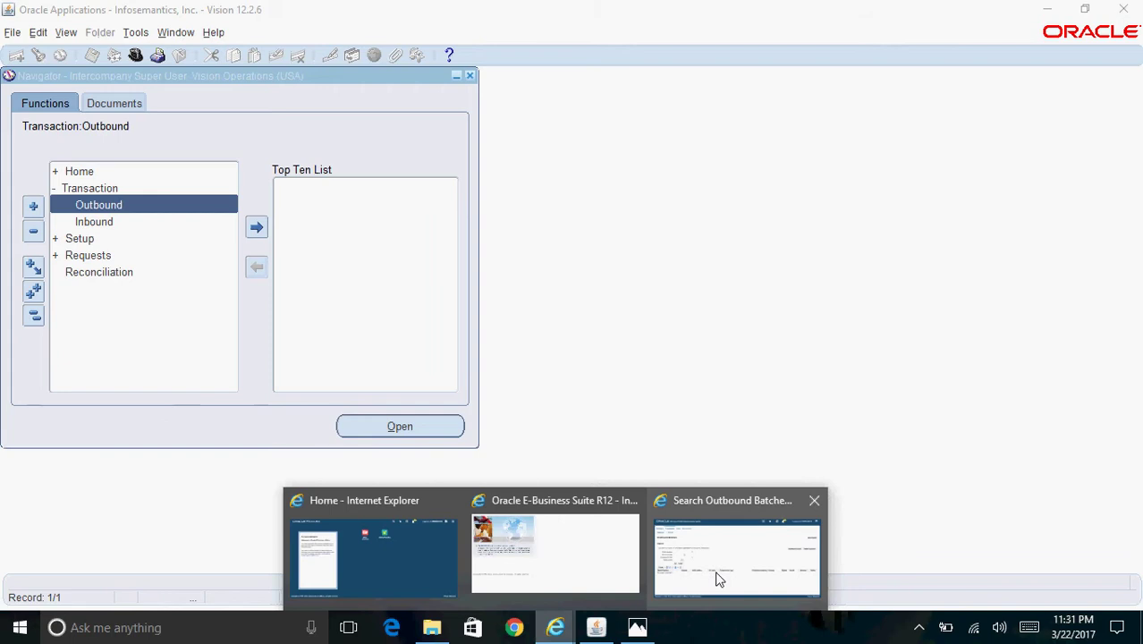
pyautogui.click(721, 577)
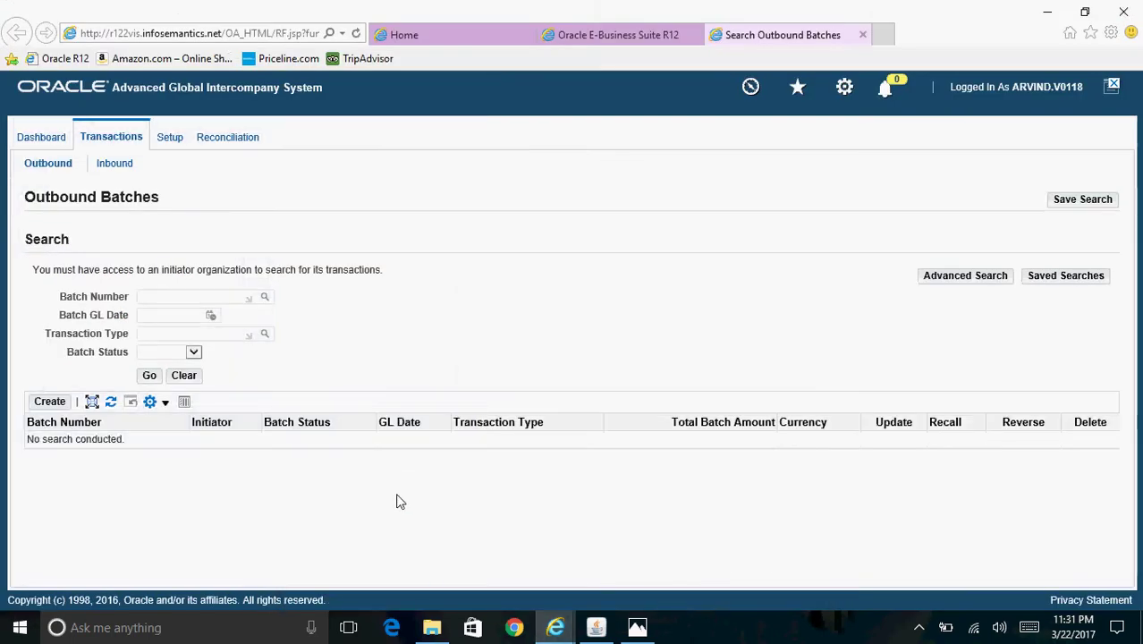
pyautogui.click(54, 403)
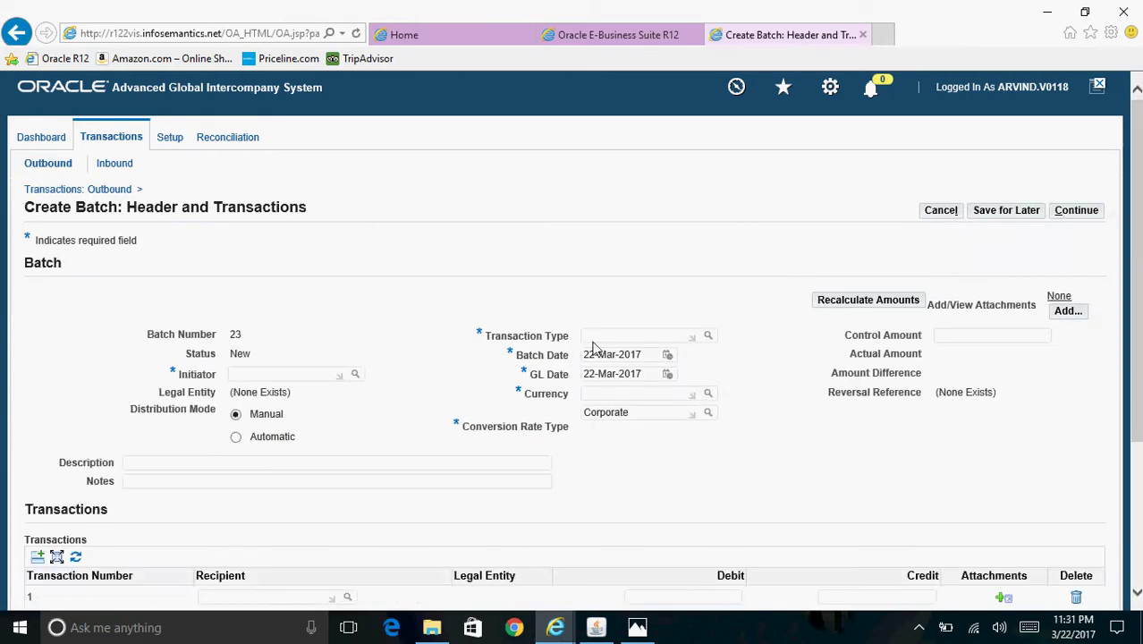
# Set the initiator of the new batch to Vision Operations
pyautogui.scroll(-1, 1136, 251)
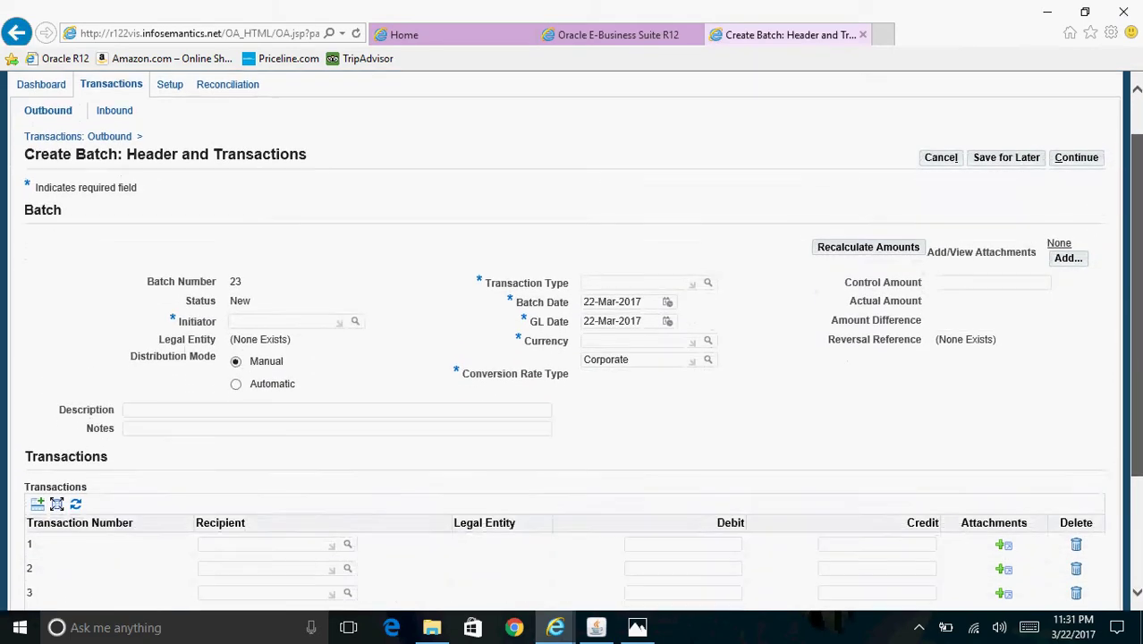
pyautogui.scroll(-1, 575, 342)
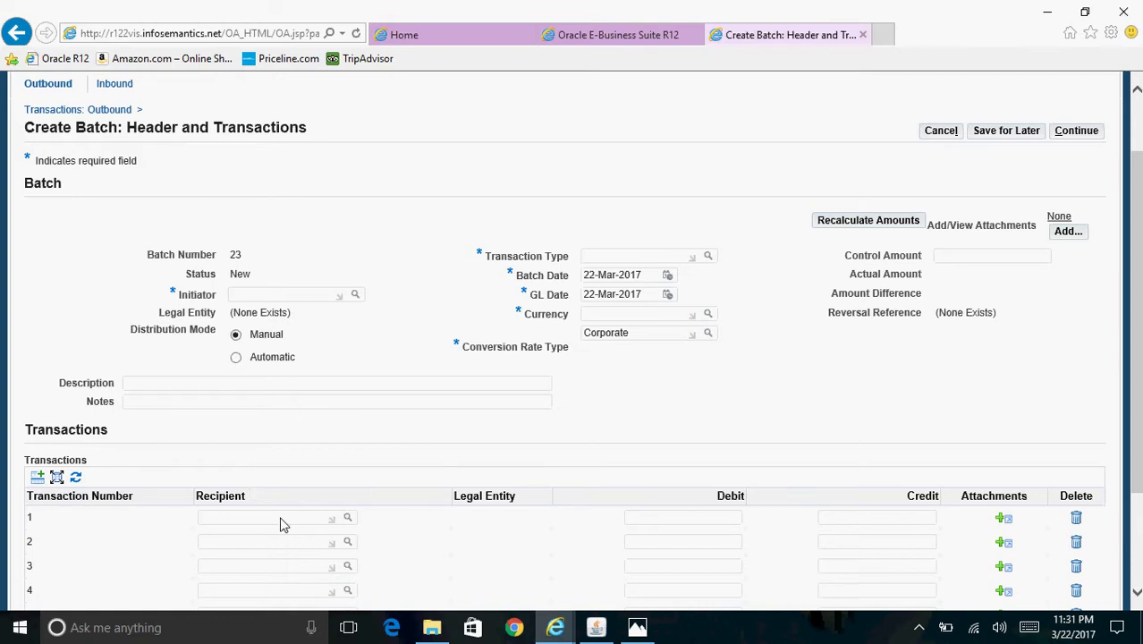
pyautogui.click(288, 297)
pyautogui.write('Vision Ope')
pyautogui.press('Tab')
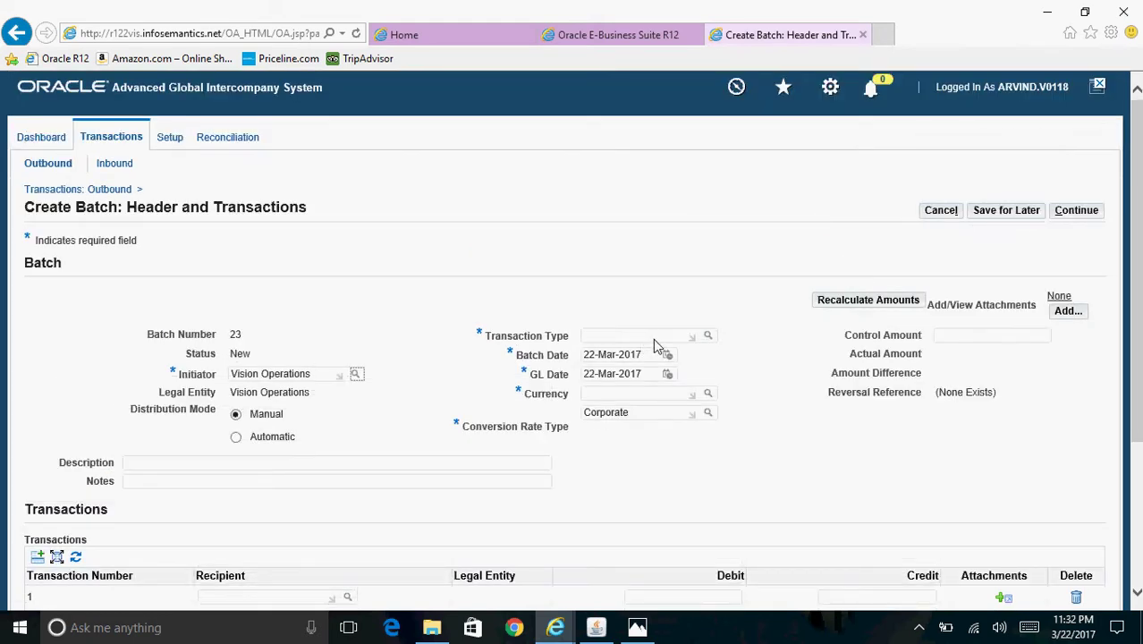
# Set the batch's transaction type to I/C Jrnl
pyautogui.click(656, 337)
pyautogui.scroll(-1, 817, 298)
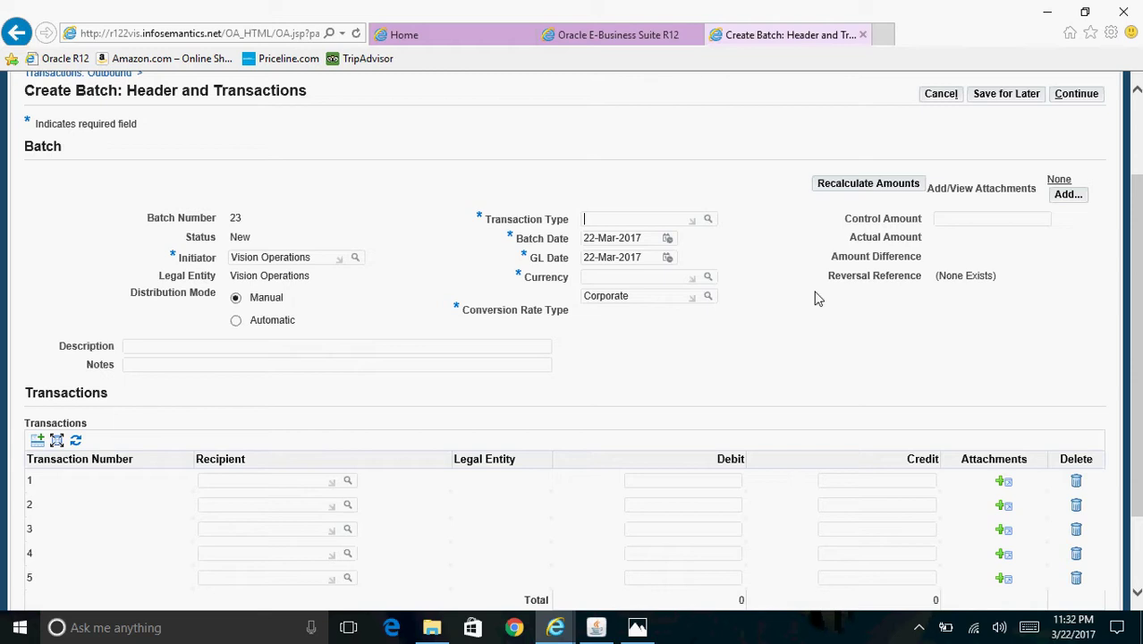
pyautogui.write('I/C Jrnl')
pyautogui.press('Tab')
pyautogui.scroll(2, 1034, 331)
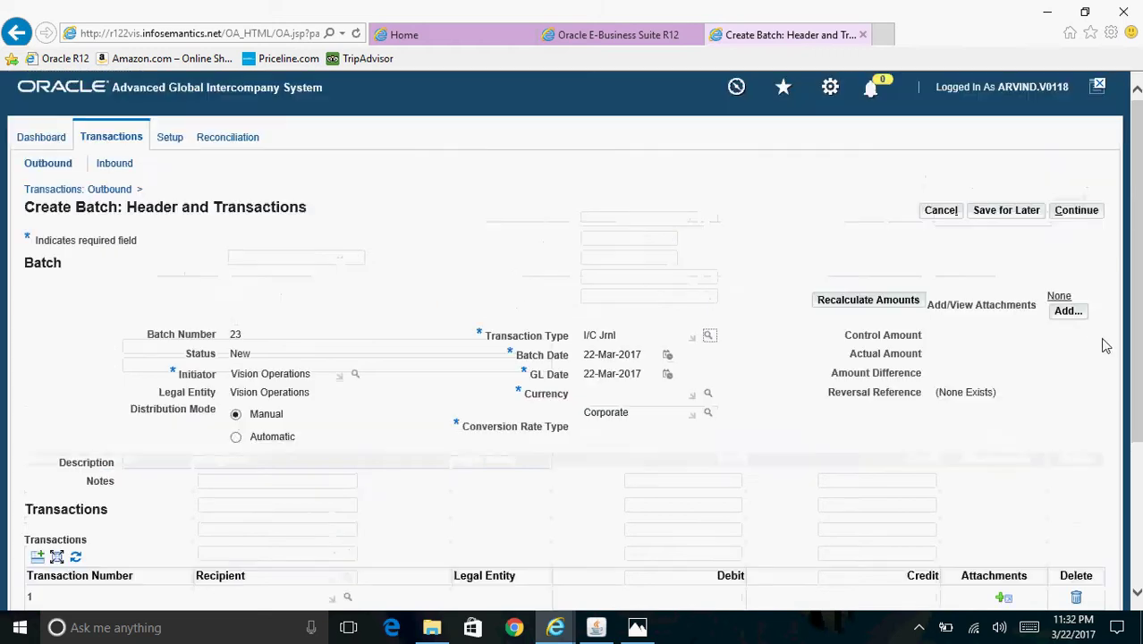
# Set the batch currency to USD
pyautogui.scroll(-3, 1138, 348)
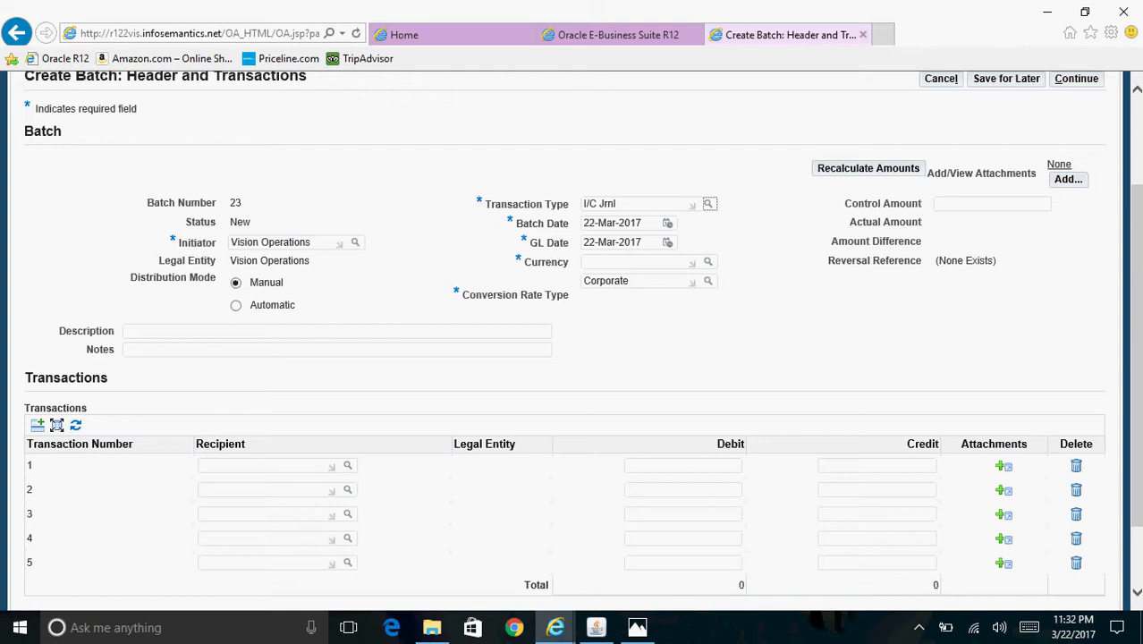
pyautogui.click(609, 264)
pyautogui.write('USD')
pyautogui.press('Tab')
pyautogui.scroll(2, 1003, 296)
# Enter Vision Germany as the recipient of transaction 1
pyautogui.scroll(-3, 1003, 296)
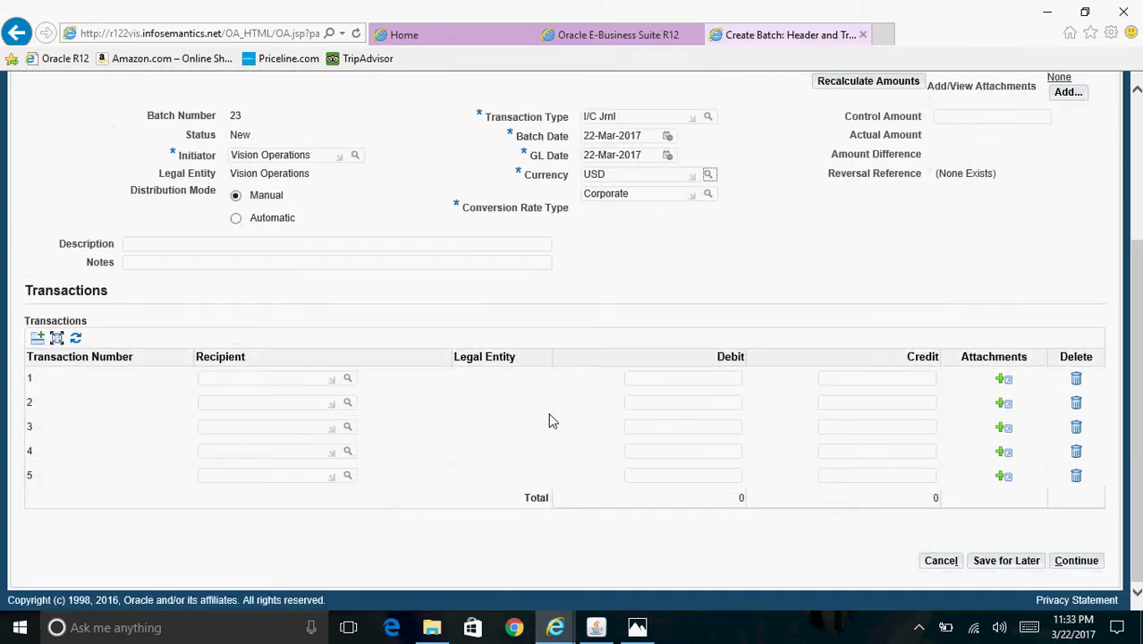
pyautogui.click(270, 377)
pyautogui.write('Vision Germany')
pyautogui.press('Tab')
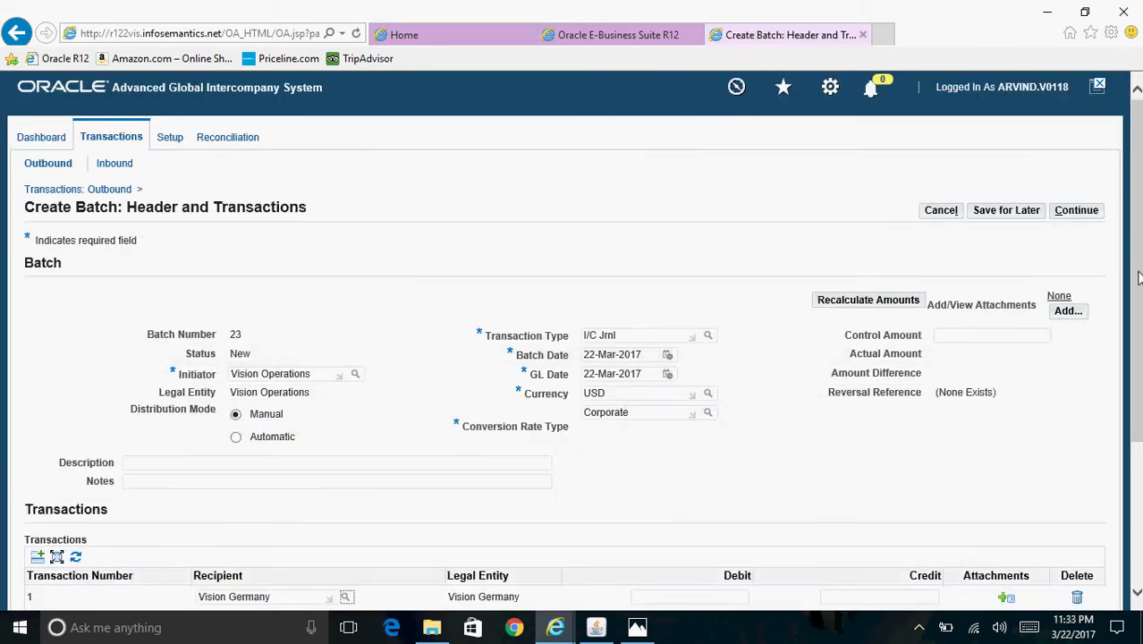
# Enter a debit of 20000 for the Vision Germany transaction and continue to the batch distributions
pyautogui.moveTo(1135, 358); pyautogui.dragTo(1134, 420)
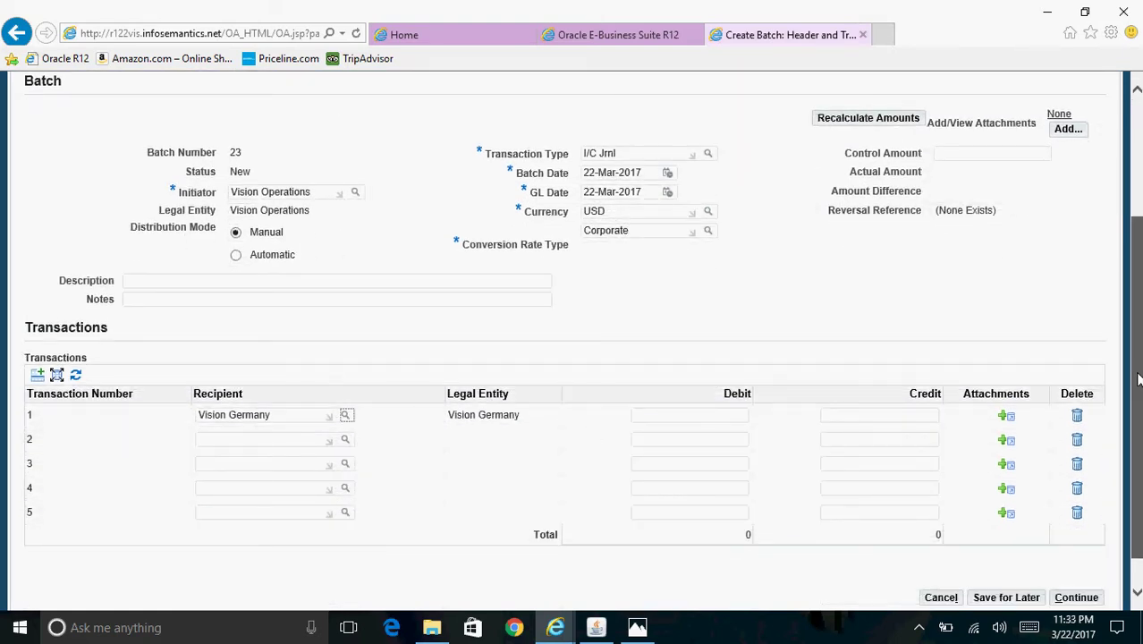
pyautogui.moveTo(1138, 379); pyautogui.dragTo(1138, 407)
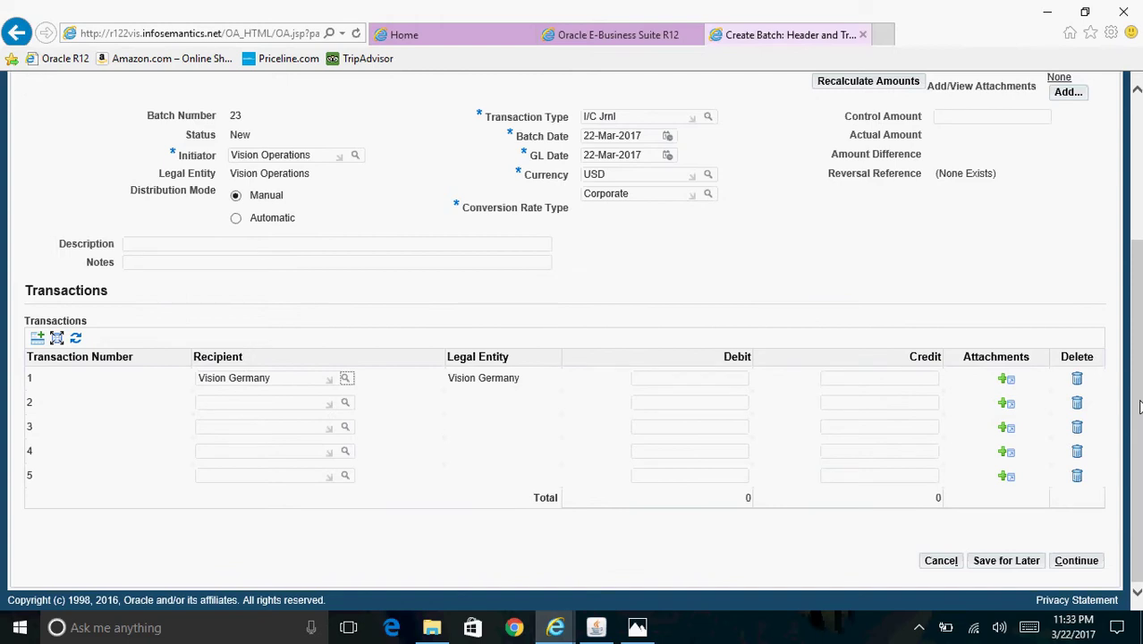
pyautogui.click(701, 384)
pyautogui.write('20000')
pyautogui.click(1086, 566)
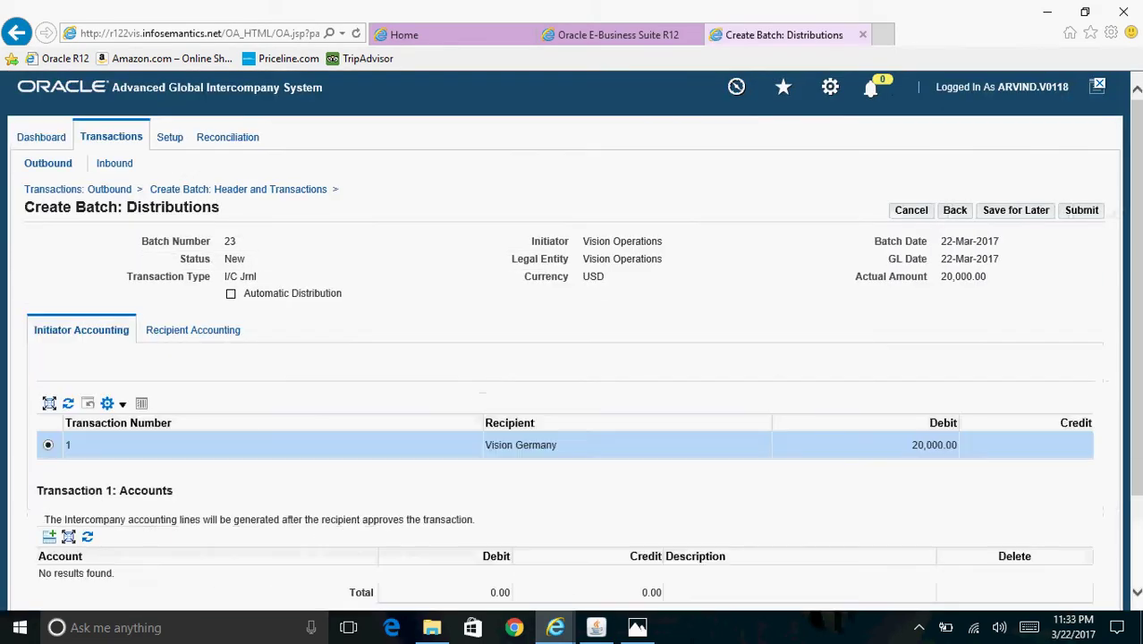
# Add an account line to transaction 1 in the initiator accounting and open its account search
pyautogui.scroll(-2, 1139, 349)
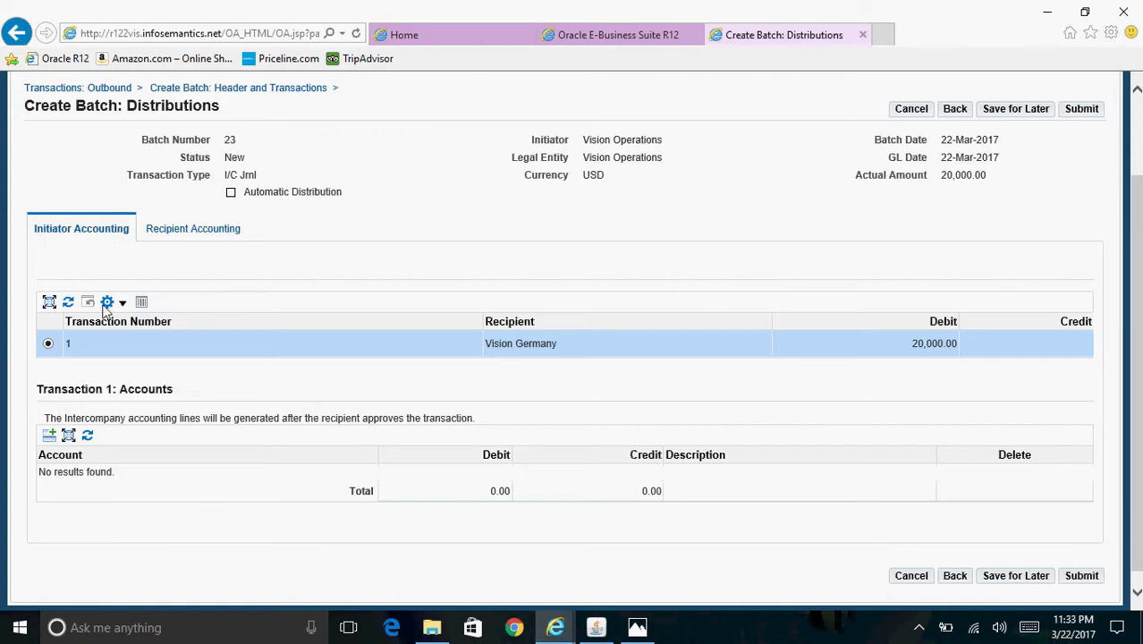
pyautogui.click(50, 435)
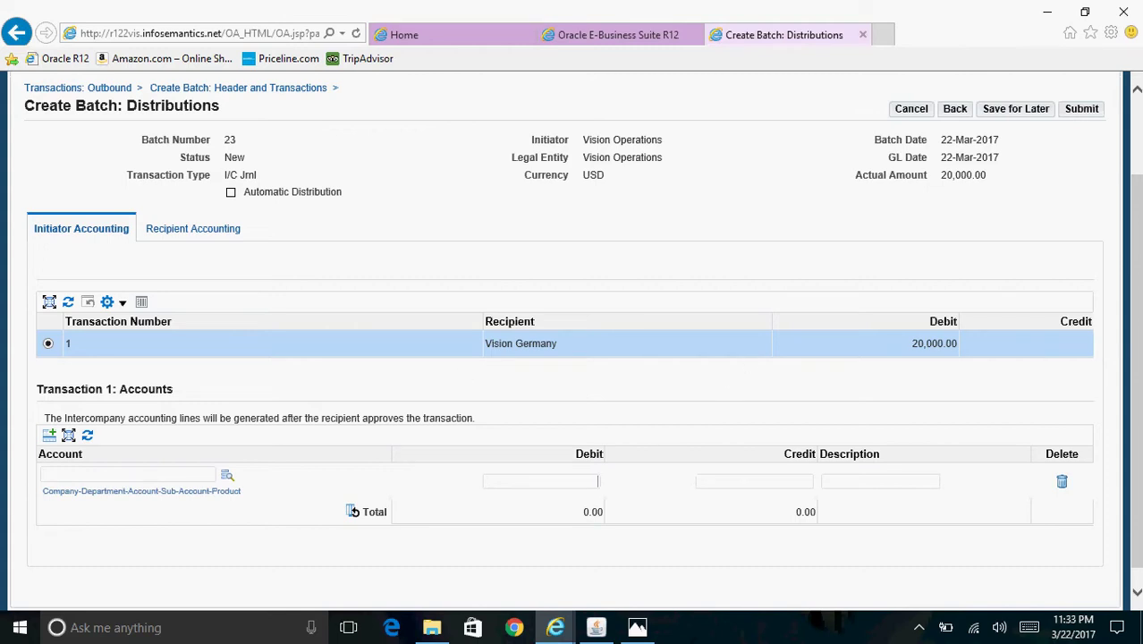
pyautogui.scroll(-1, 1142, 237)
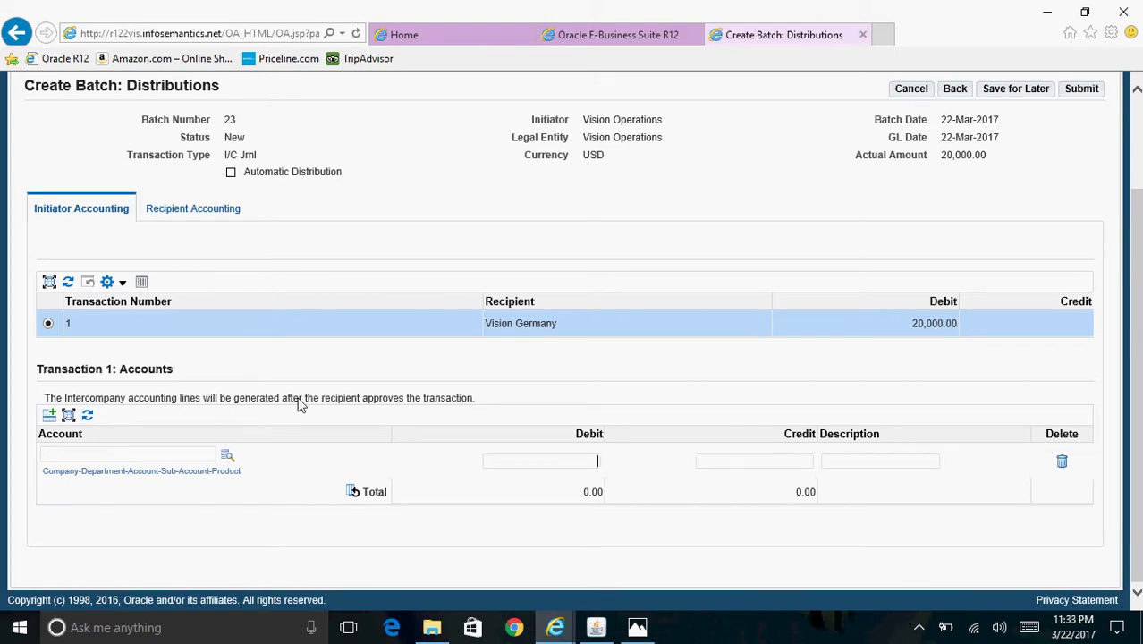
pyautogui.click(226, 457)
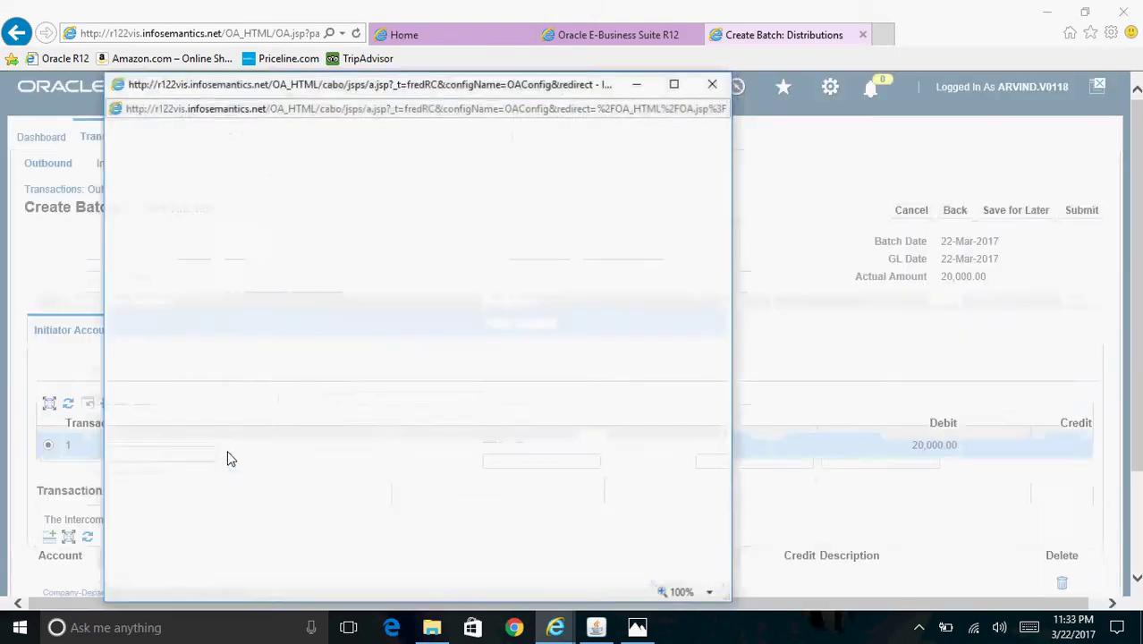
pyautogui.write('000')
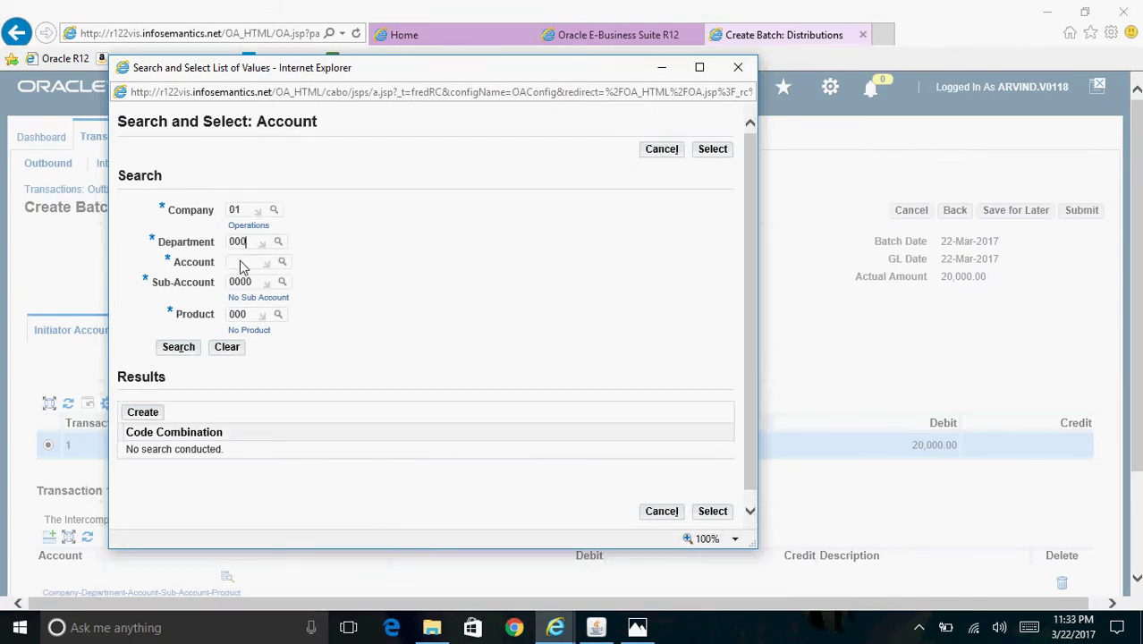
pyautogui.press('Tab')
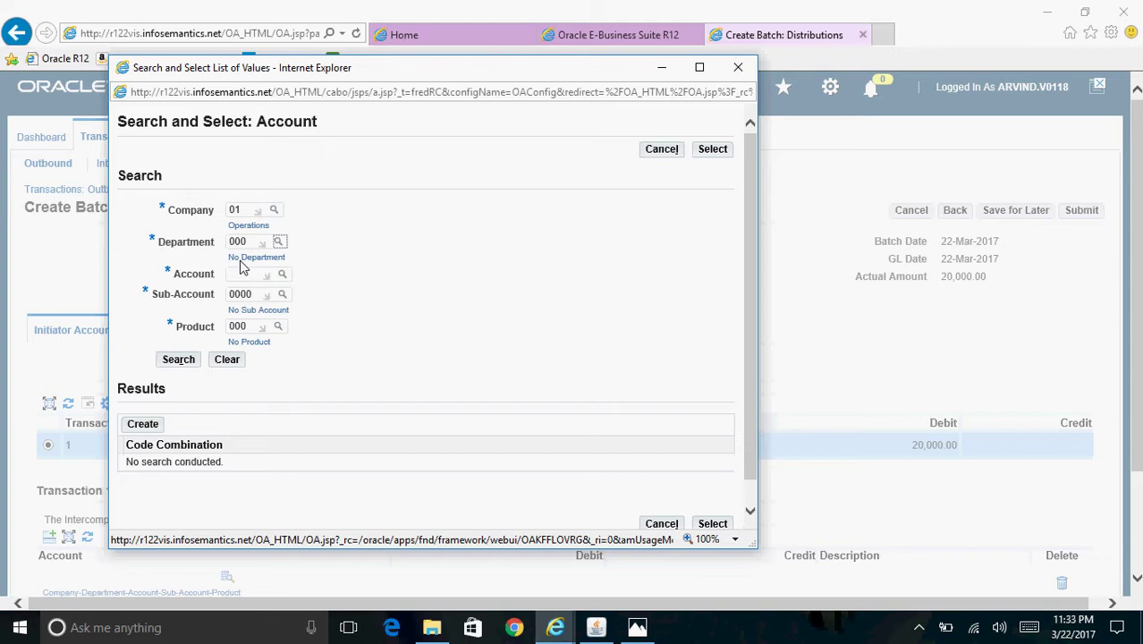
pyautogui.click(241, 273)
pyautogui.write('4160')
pyautogui.press('Tab')
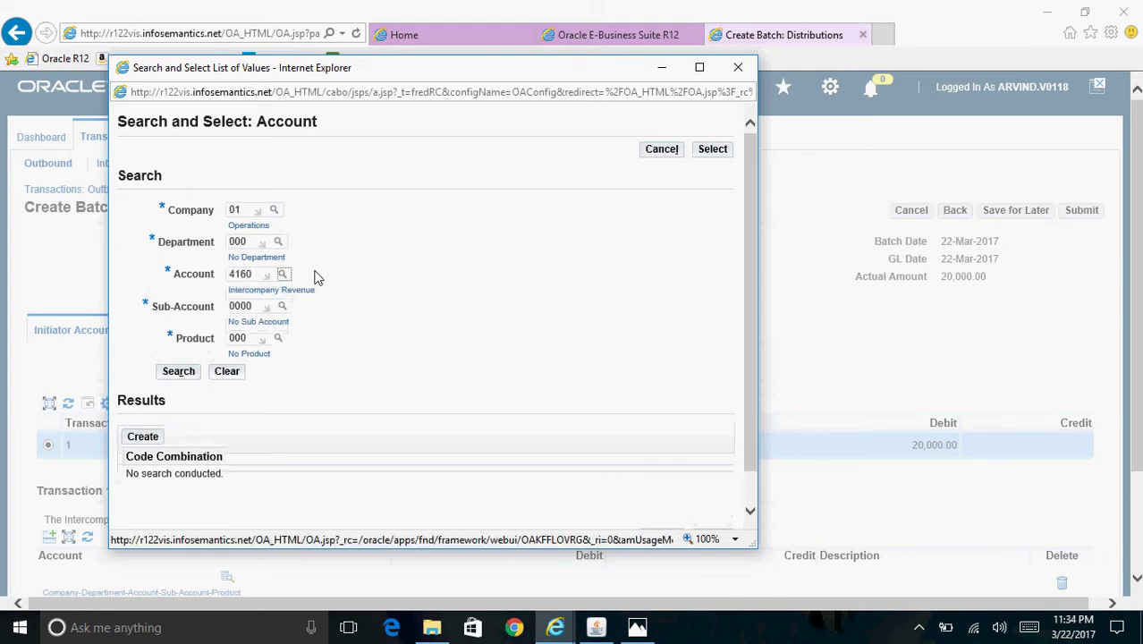
pyautogui.click(179, 372)
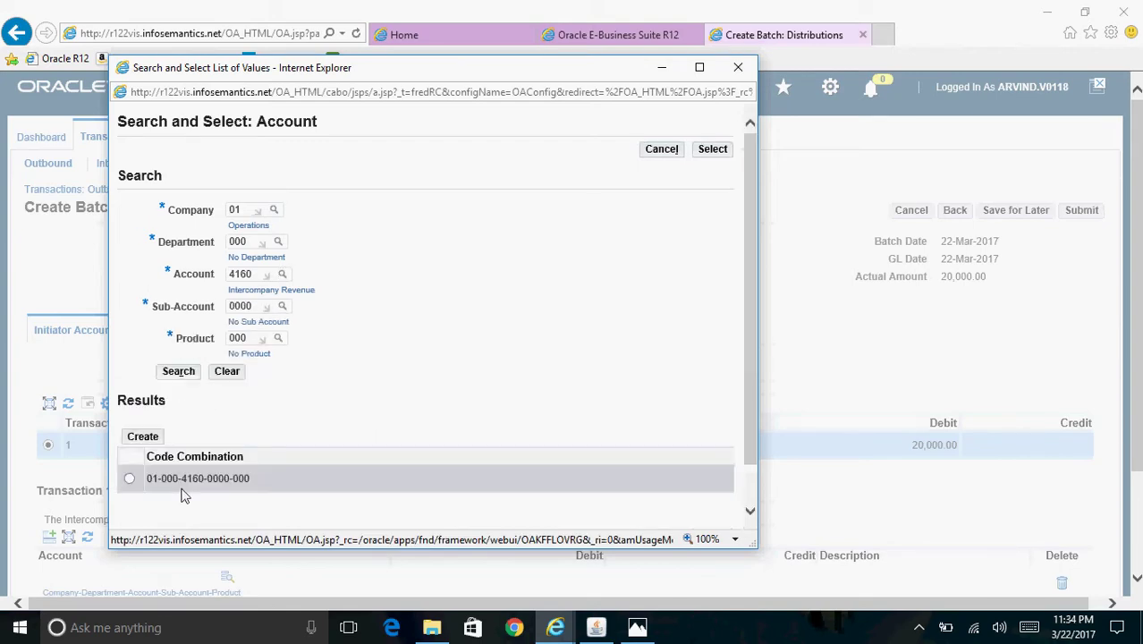
pyautogui.click(129, 479)
pyautogui.click(709, 149)
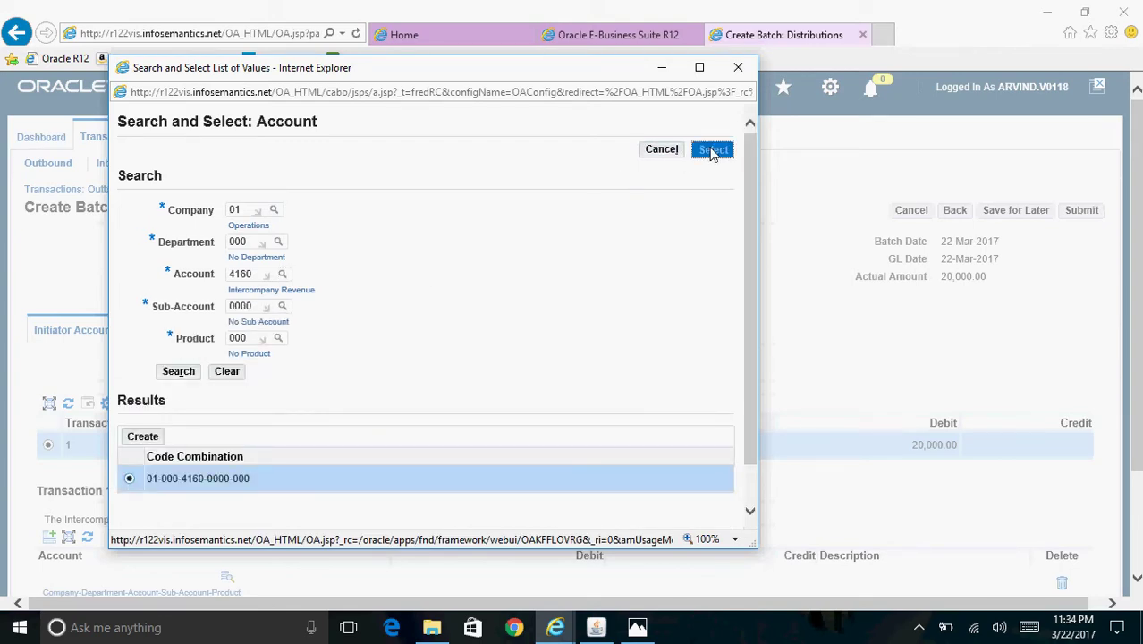
# Enter a credit of 20000 on the initiator's account line
pyautogui.scroll(-1, 944, 434)
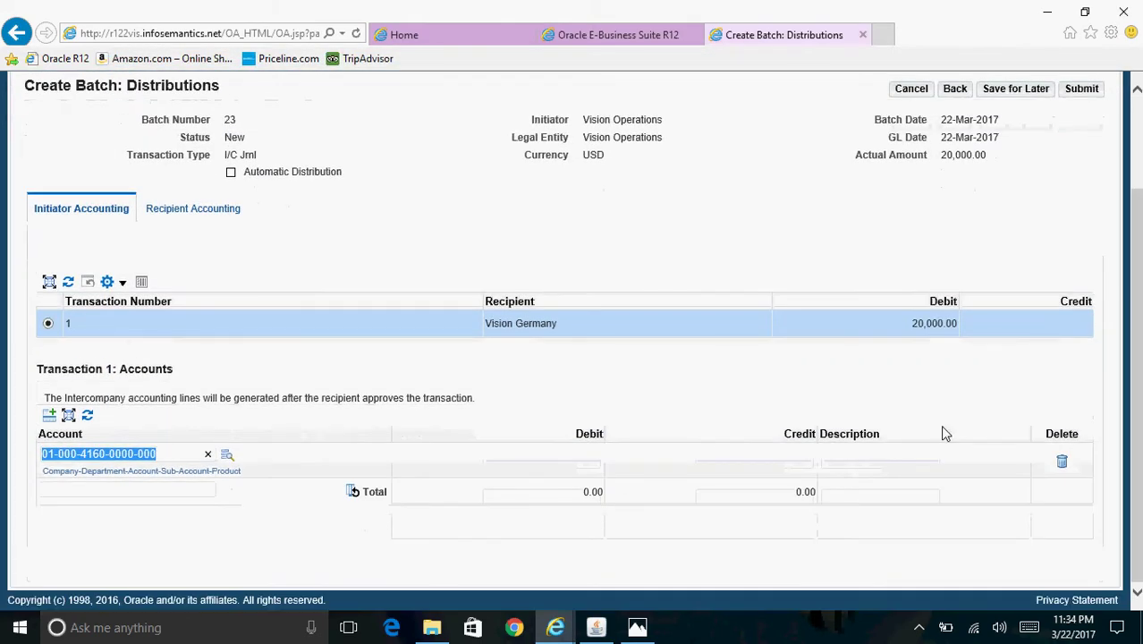
pyautogui.click(765, 463)
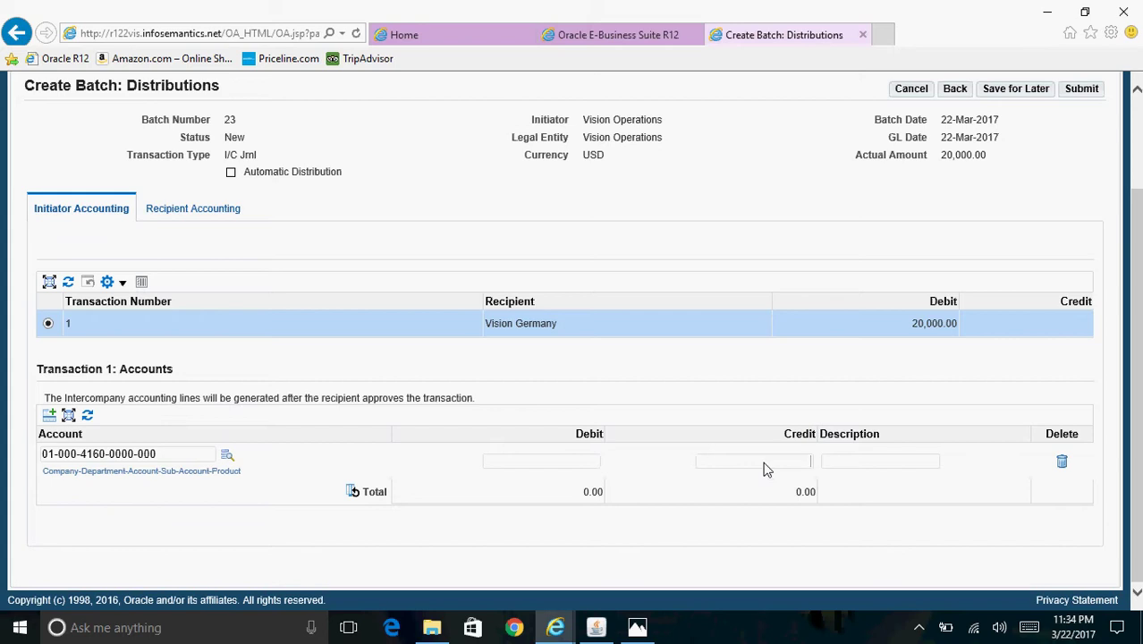
pyautogui.write('20000')
# Add an account line to transaction 1 in the recipient accounting and open its account search
pyautogui.click(231, 213)
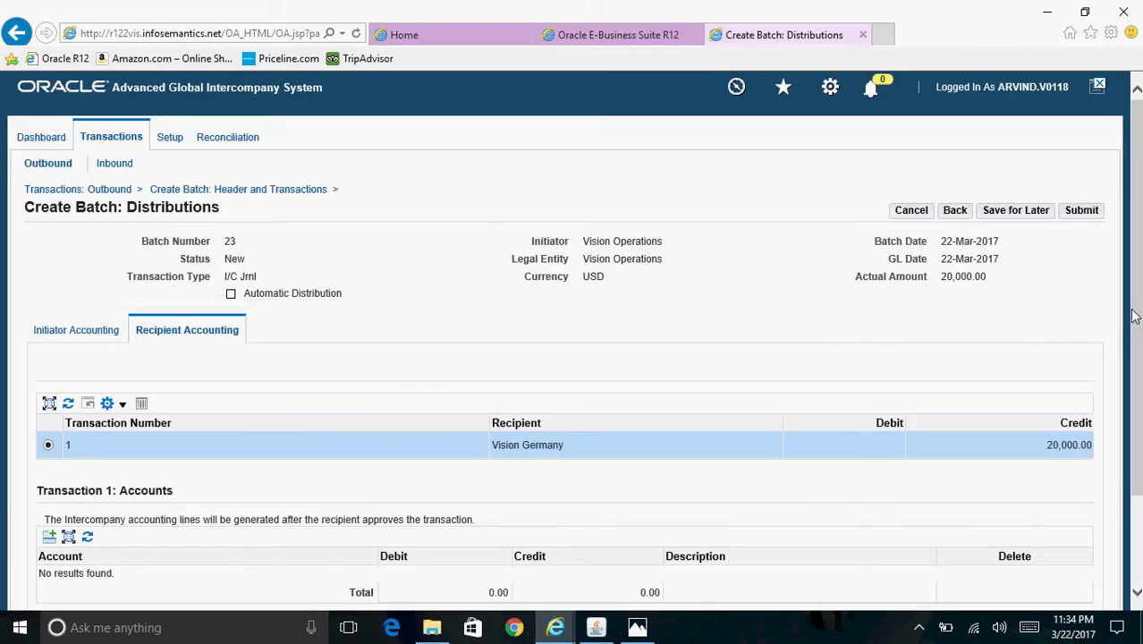
pyautogui.scroll(-2, 1134, 339)
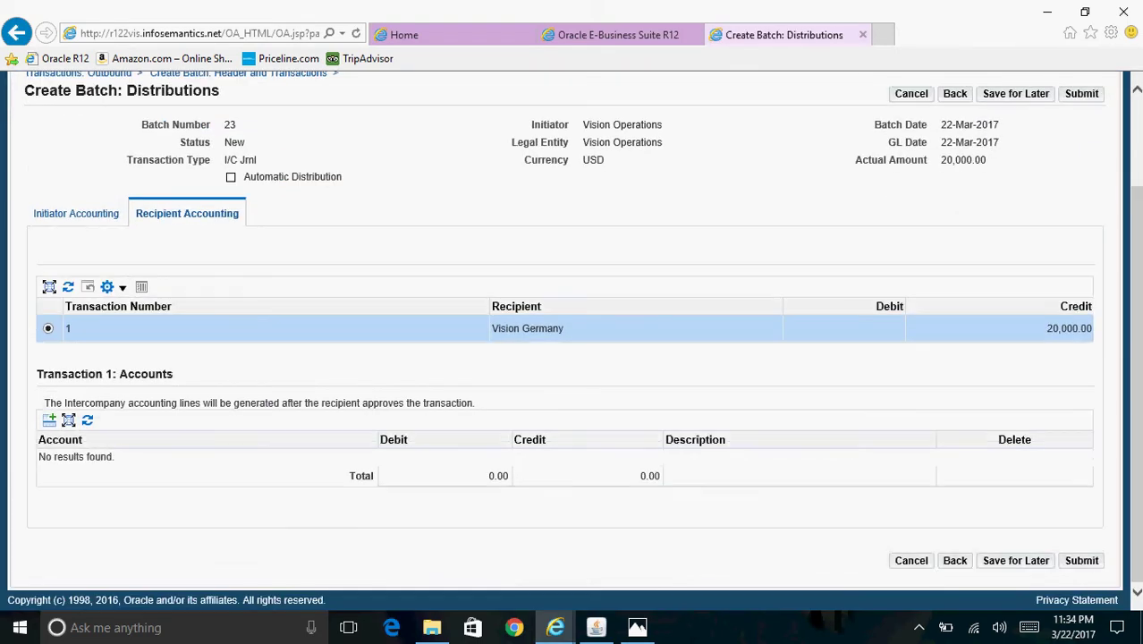
pyautogui.click(50, 419)
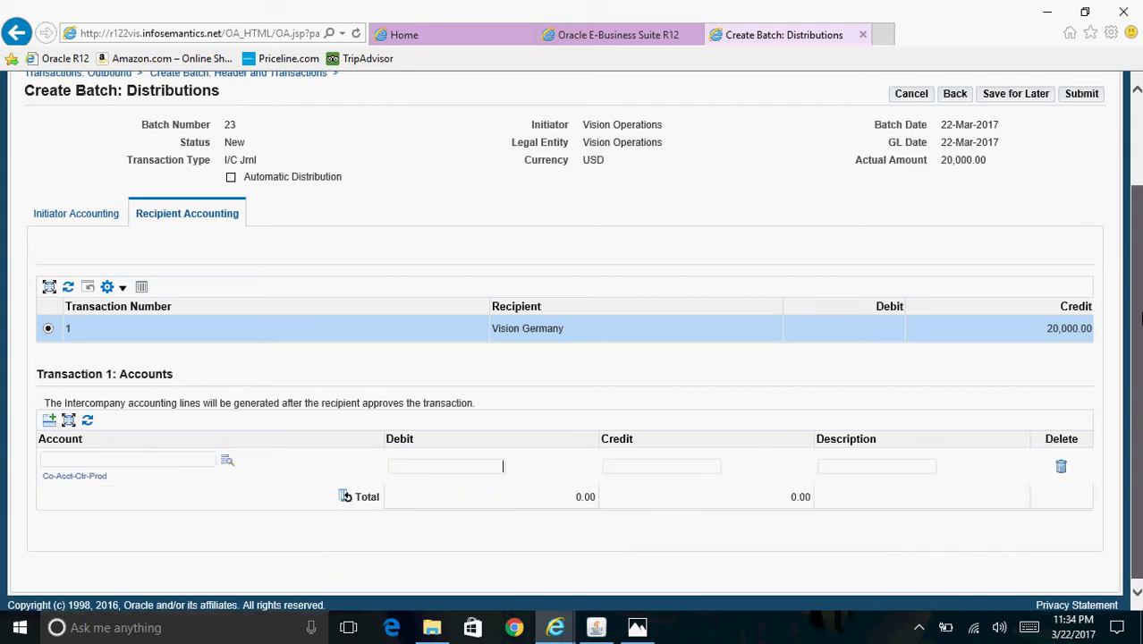
pyautogui.click(226, 456)
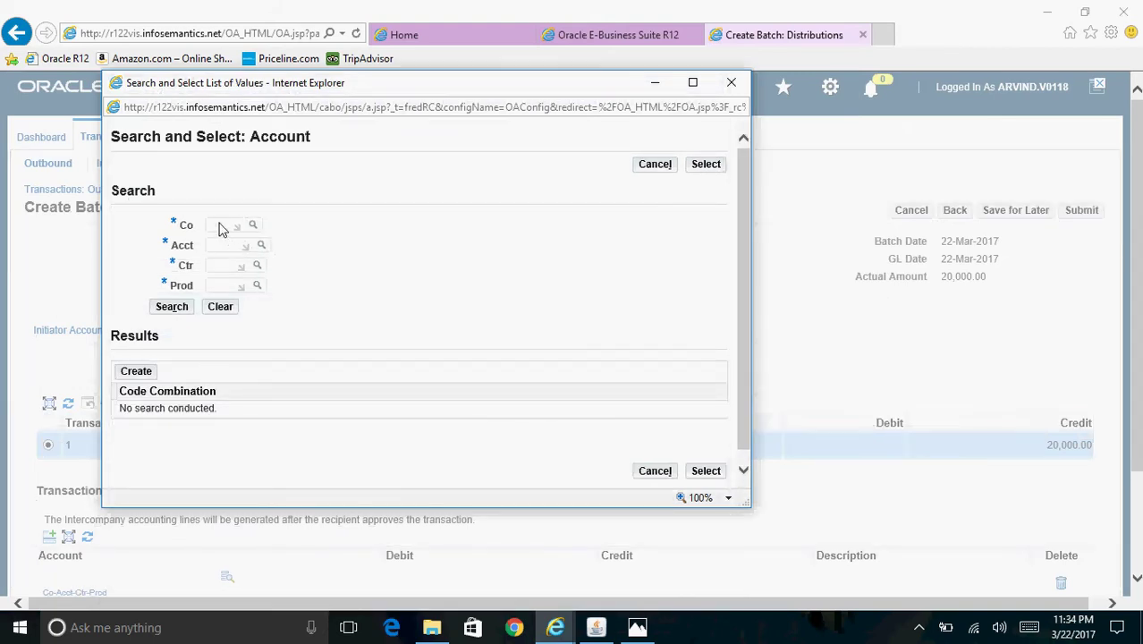
pyautogui.click(219, 226)
pyautogui.write('01')
pyautogui.click(224, 248)
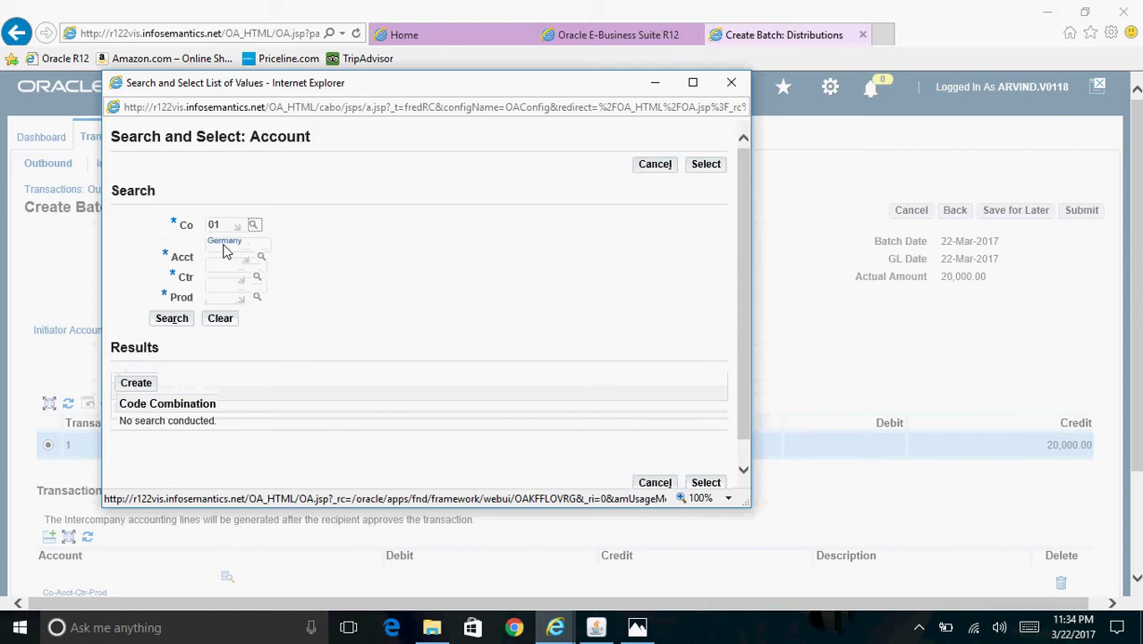
pyautogui.click(235, 260)
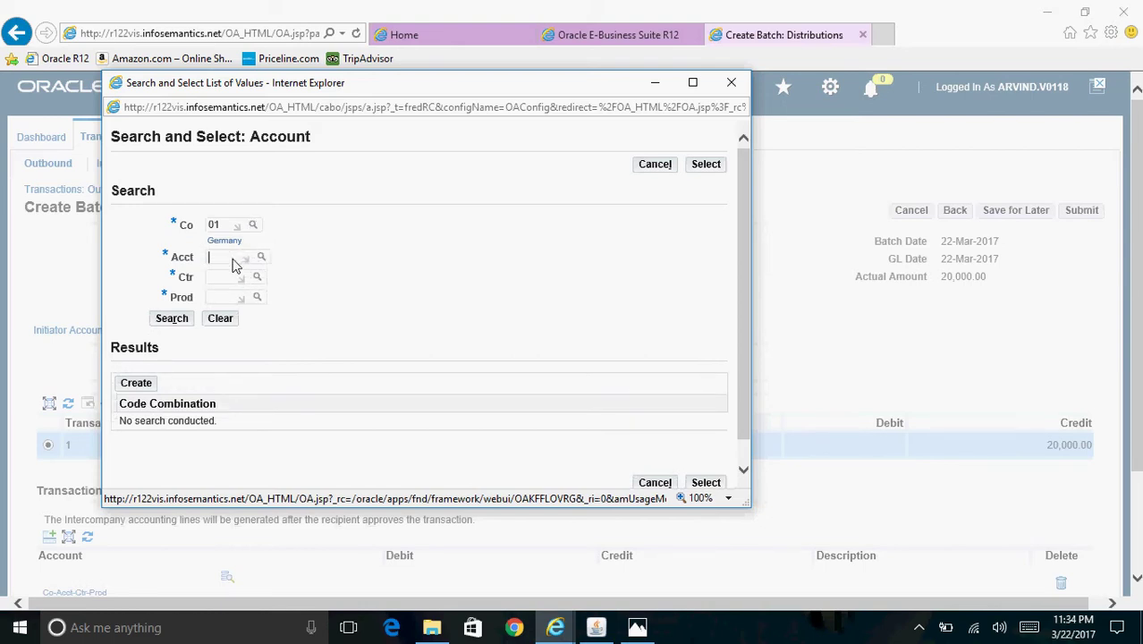
pyautogui.write('2110')
pyautogui.click(230, 279)
pyautogui.click(224, 293)
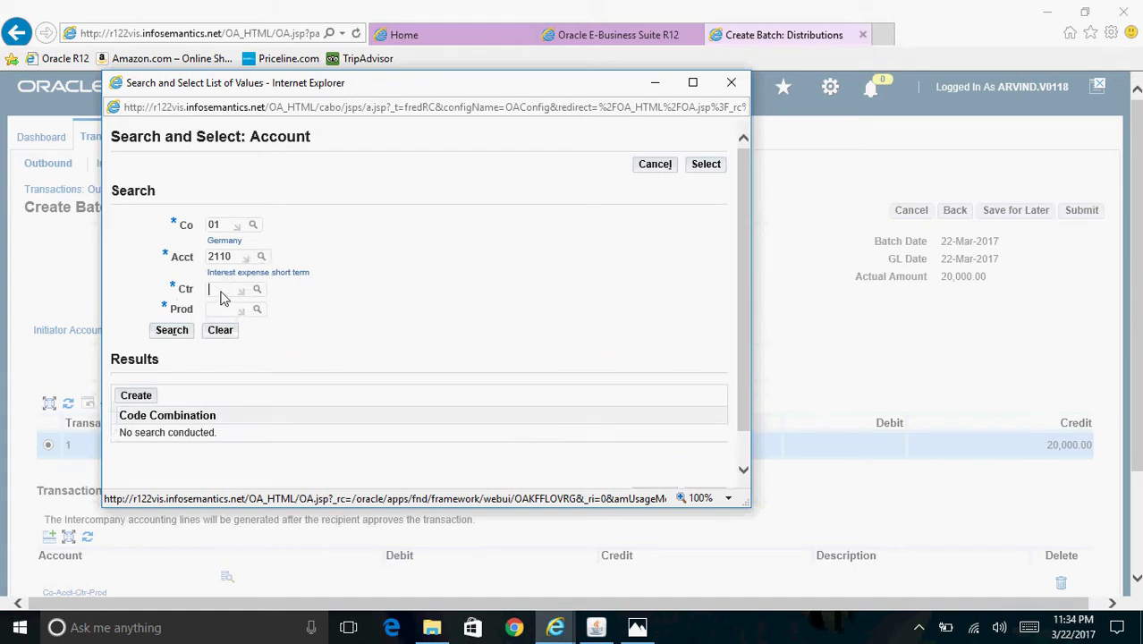
pyautogui.write('000')
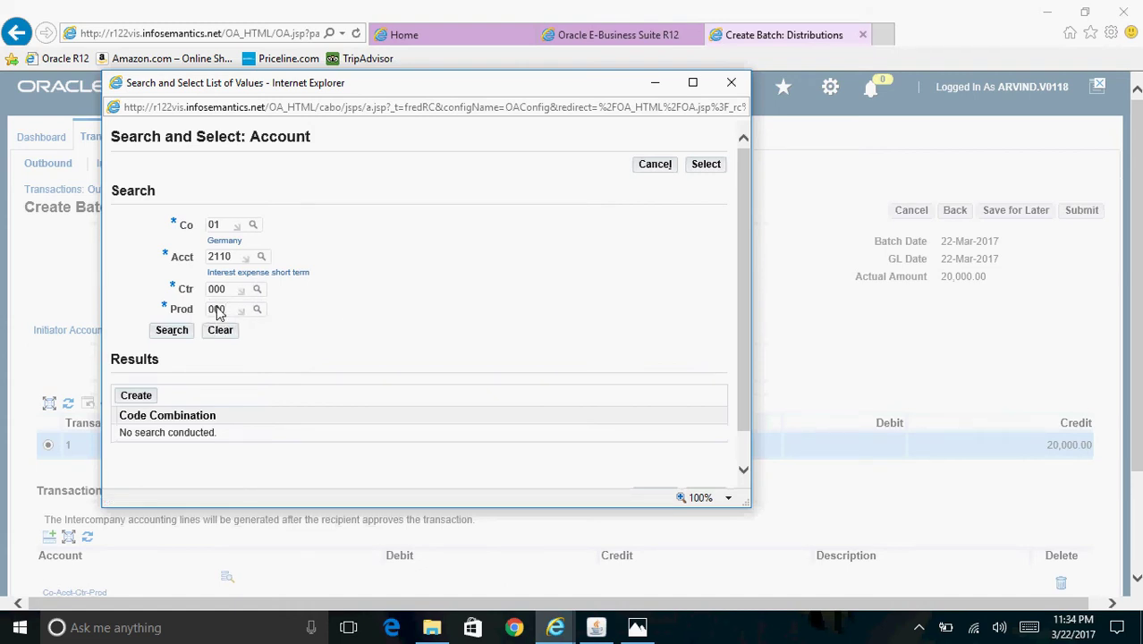
pyautogui.click(175, 330)
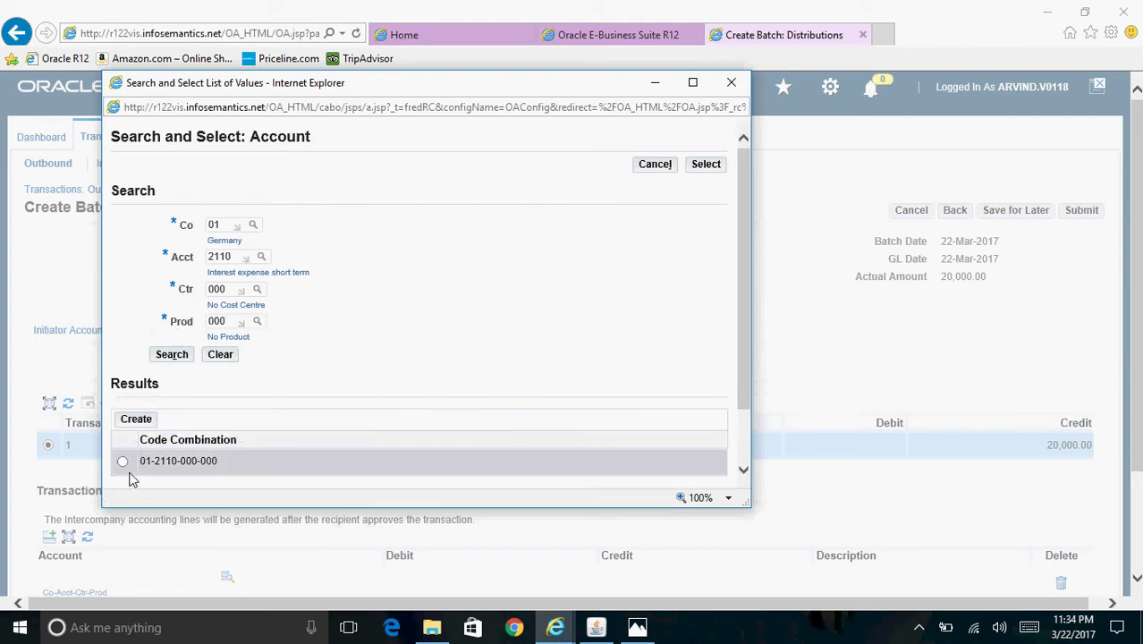
pyautogui.click(123, 461)
pyautogui.click(706, 164)
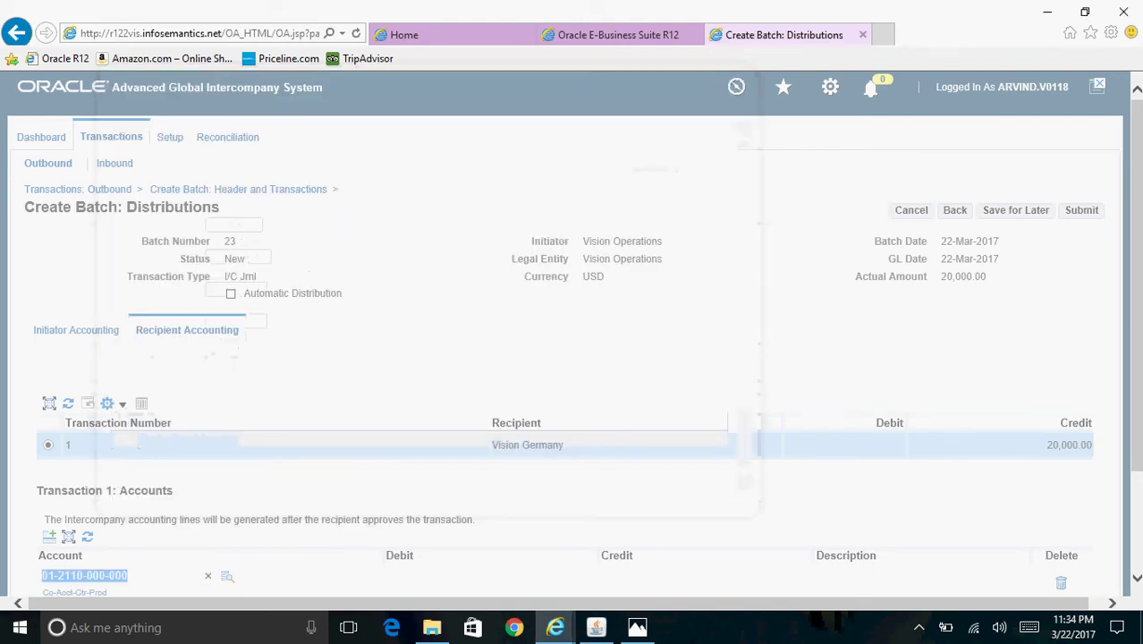
# Enter a debit of 20000 on the recipient's account line and submit the batch
pyautogui.scroll(-2, 707, 432)
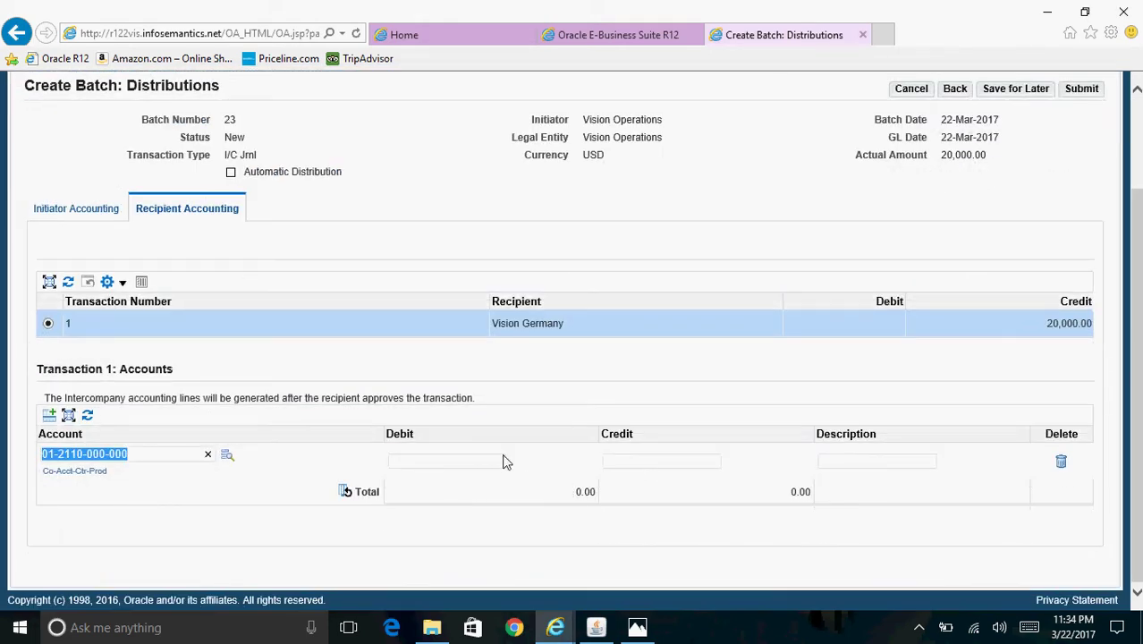
pyautogui.click(478, 465)
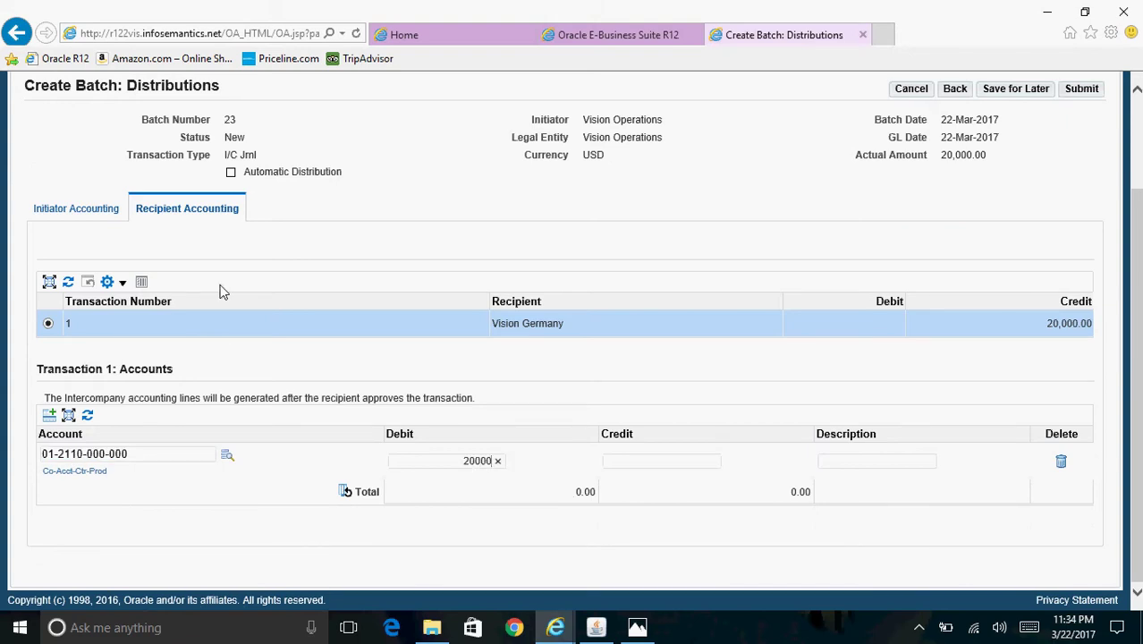
pyautogui.scroll(2, 1091, 268)
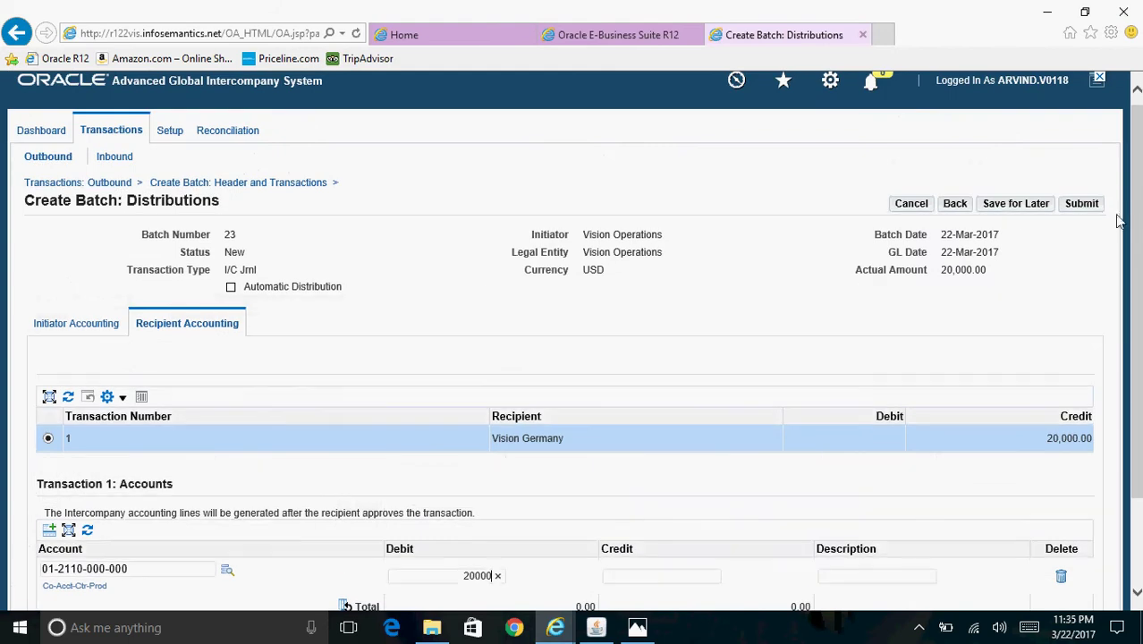
pyautogui.click(1092, 205)
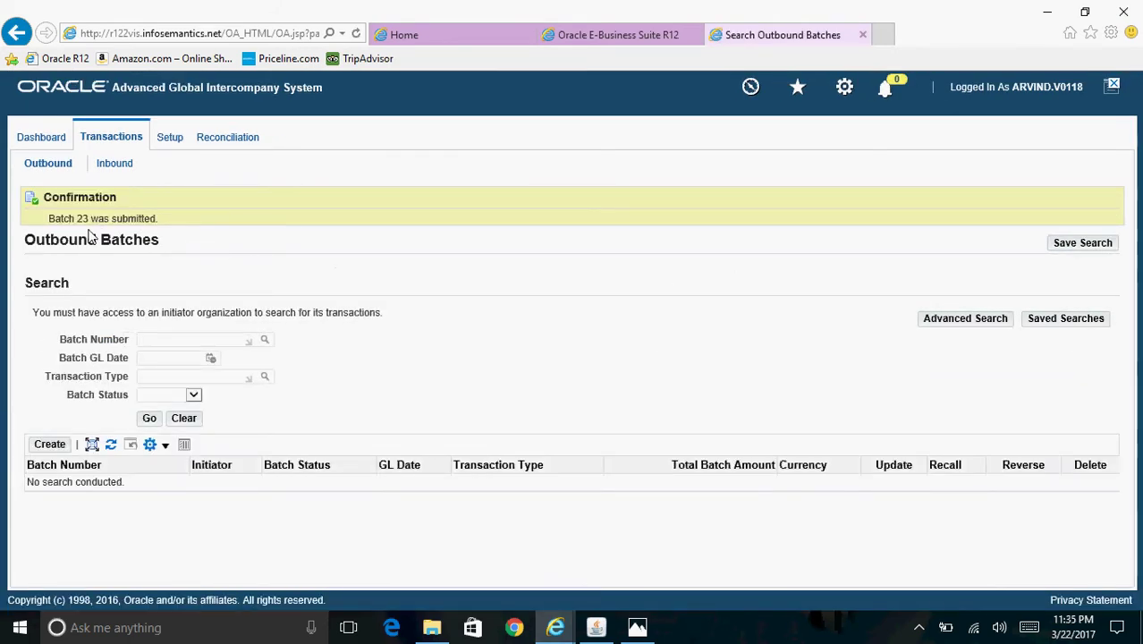
# Search the outbound batches for batch number 23 and rerun the search to check its status
pyautogui.click(182, 340)
pyautogui.click(150, 419)
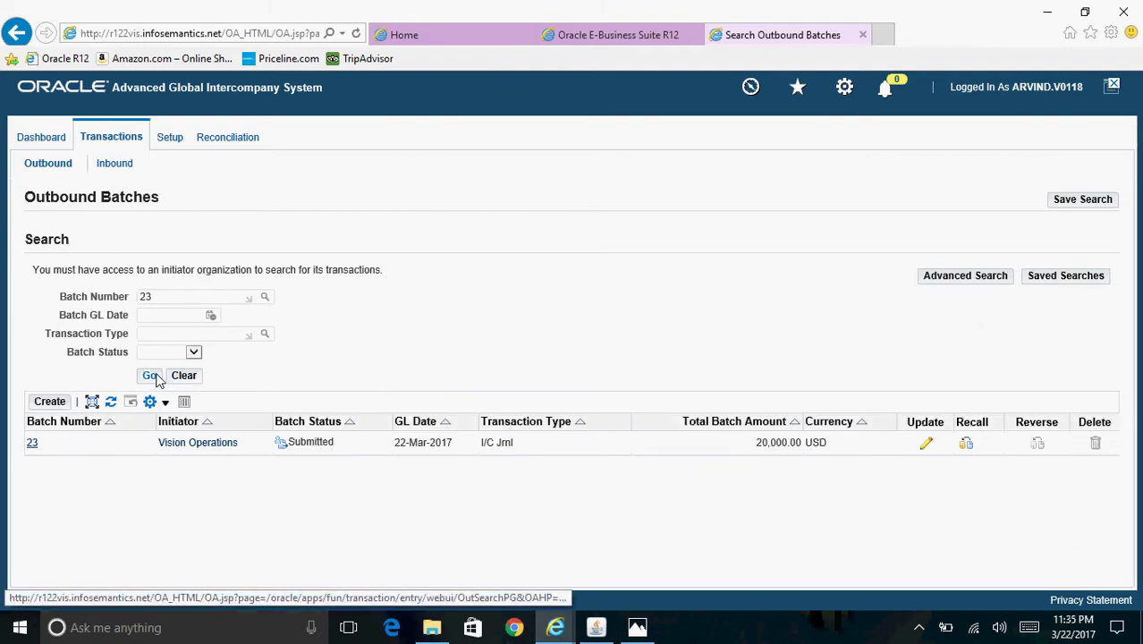
pyautogui.click(149, 375)
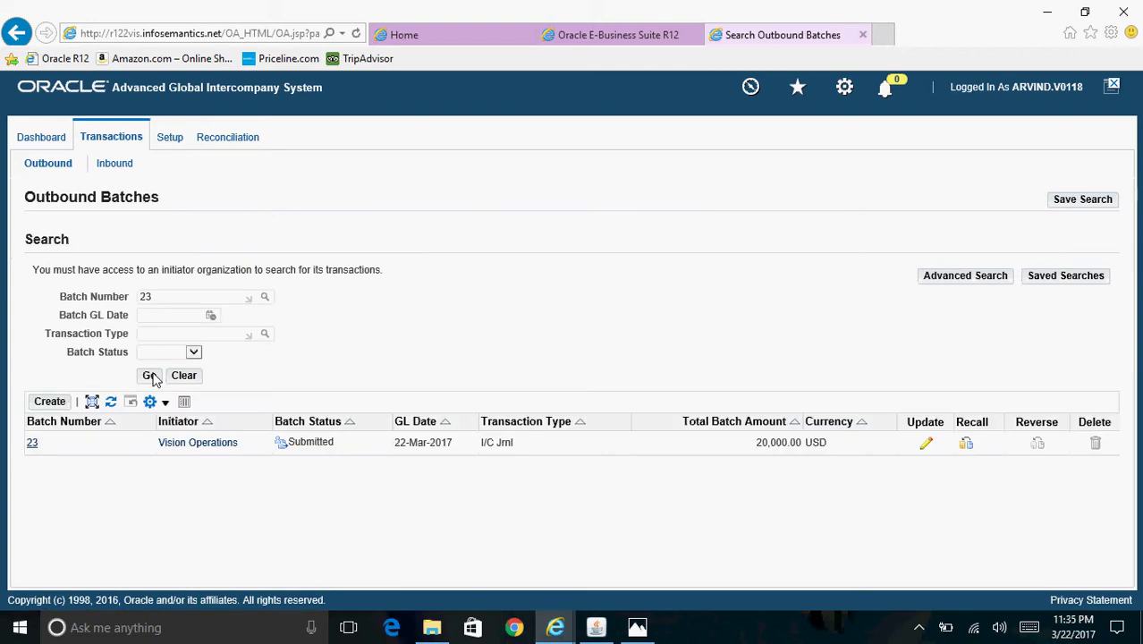
pyautogui.click(149, 375)
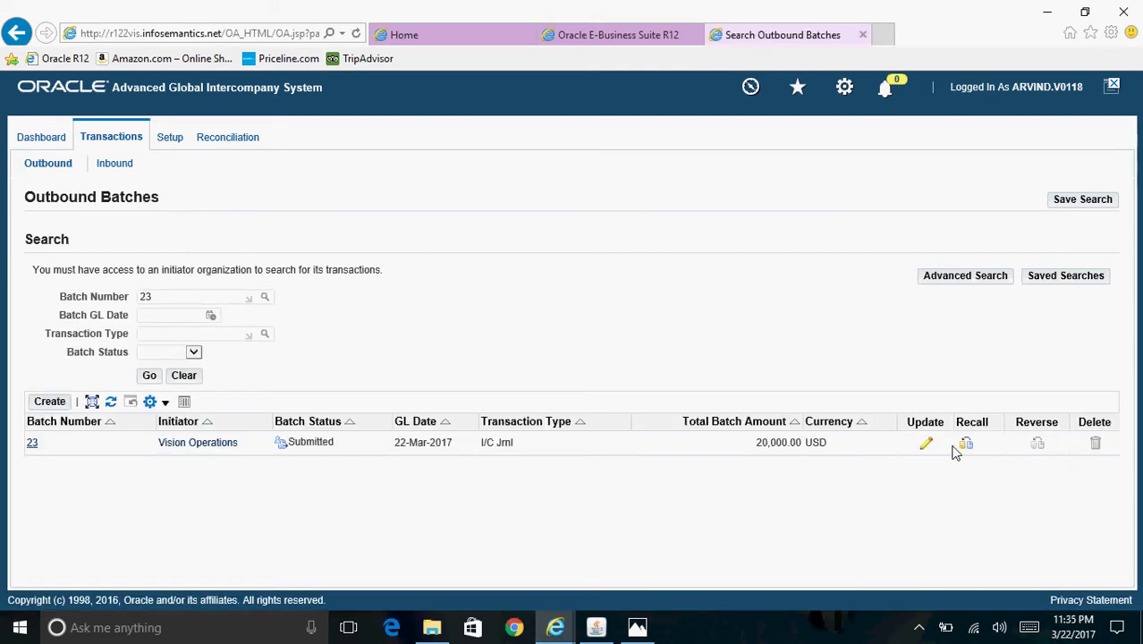
# Check the status of transaction 1 in batch 23's update page, rerun the search, check again, and leave without changes
pyautogui.click(926, 443)
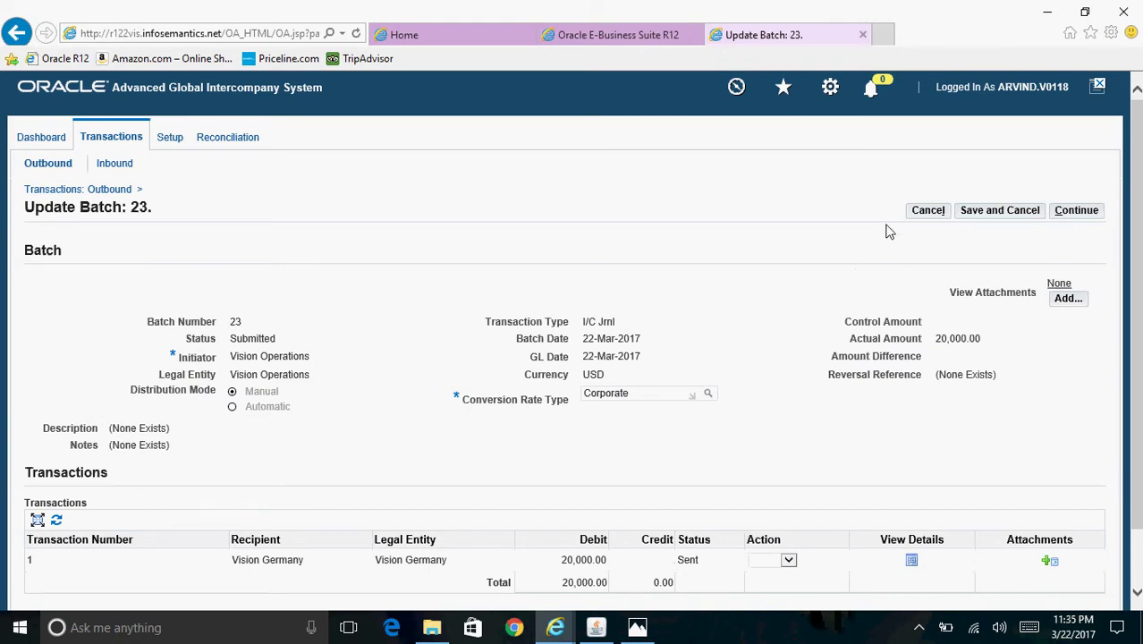
pyautogui.click(928, 210)
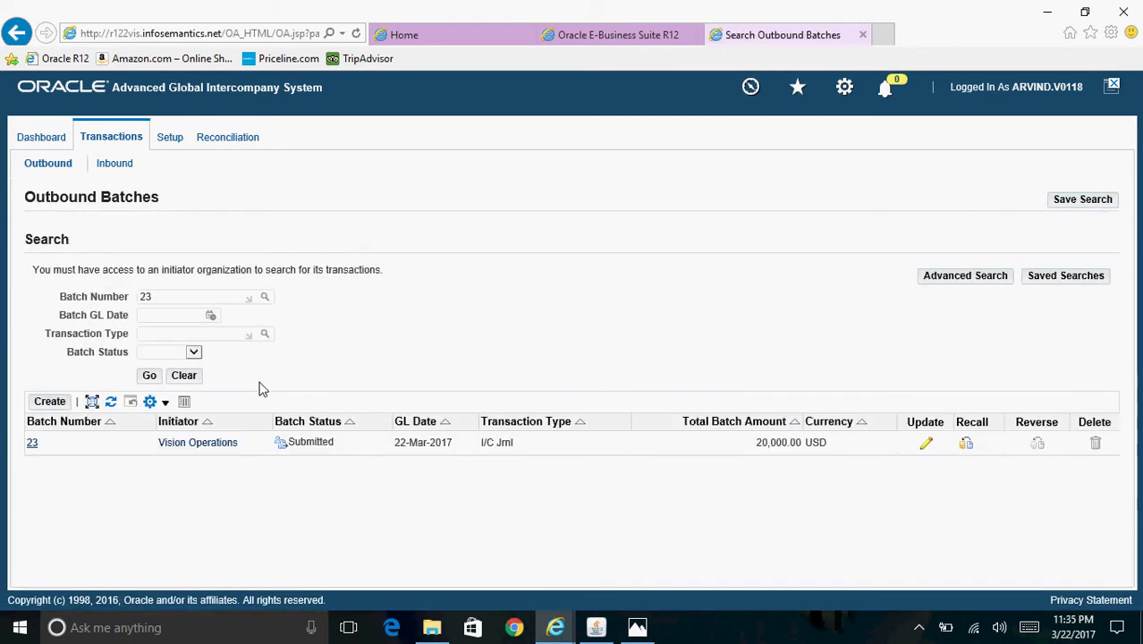
pyautogui.click(150, 376)
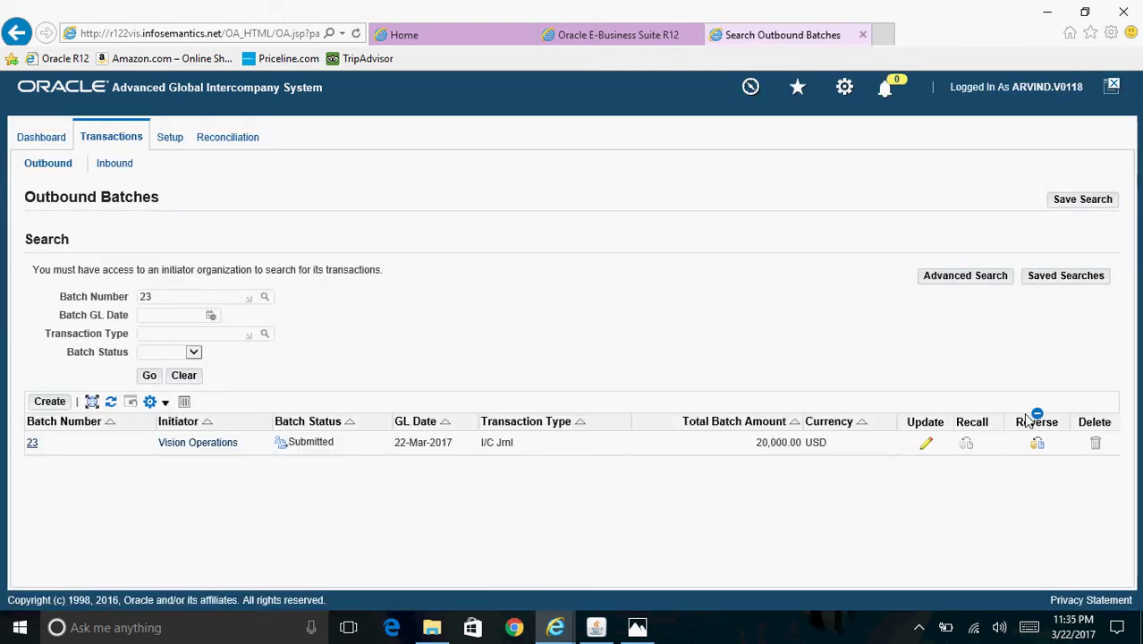
pyautogui.click(927, 444)
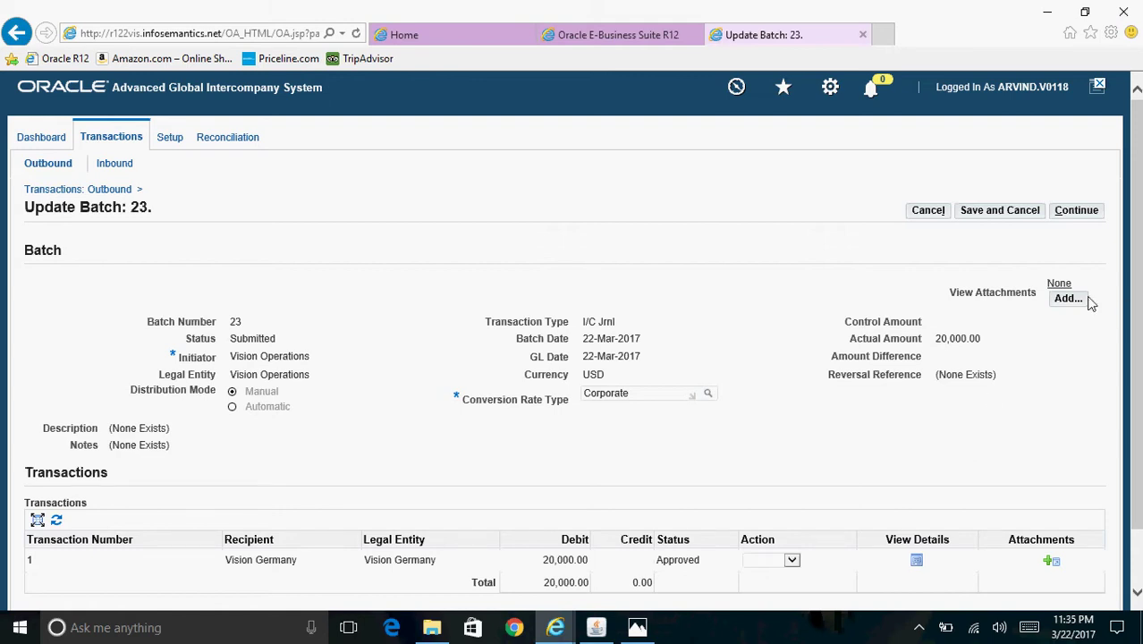
pyautogui.click(928, 210)
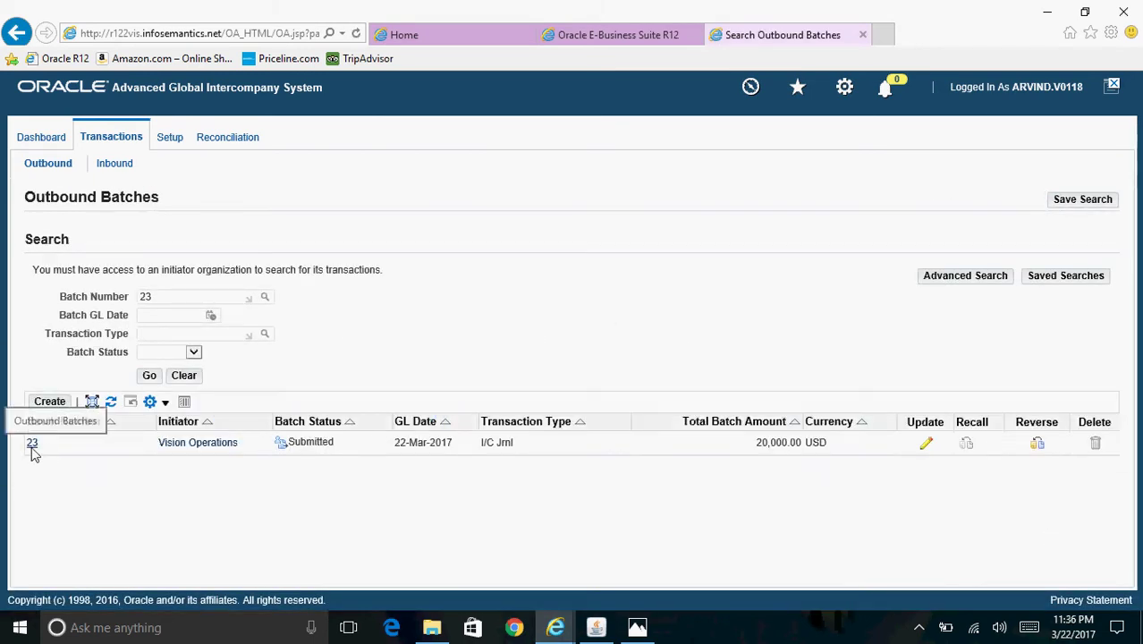
# View the details and accounting distributions of batch 23, and return to the outbound transactions
pyautogui.click(32, 445)
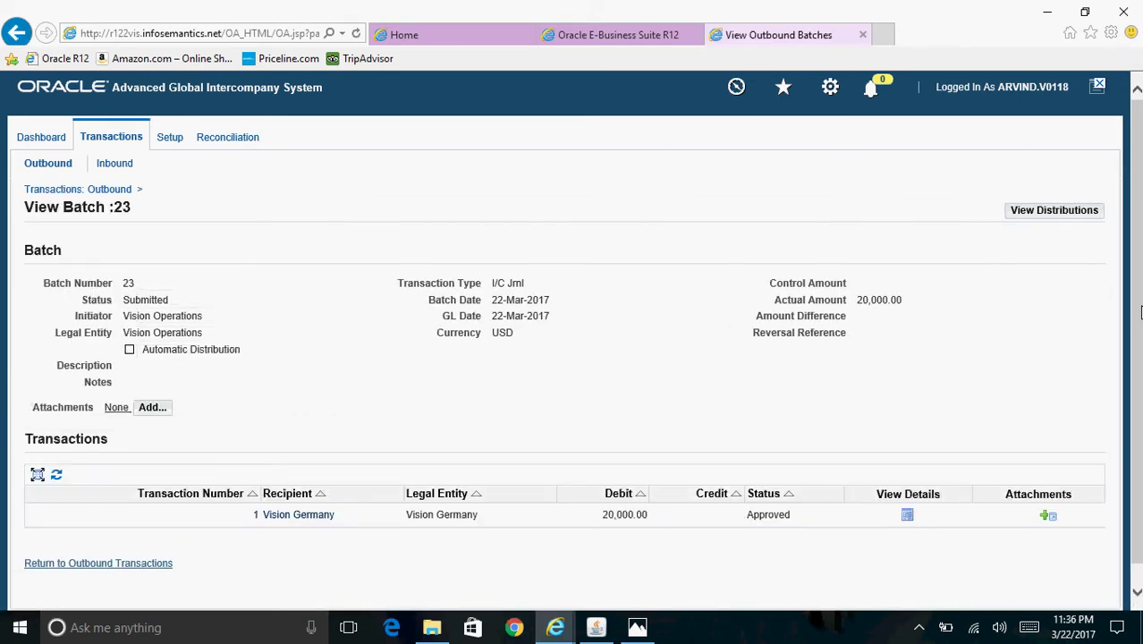
pyautogui.scroll(-1, 1138, 313)
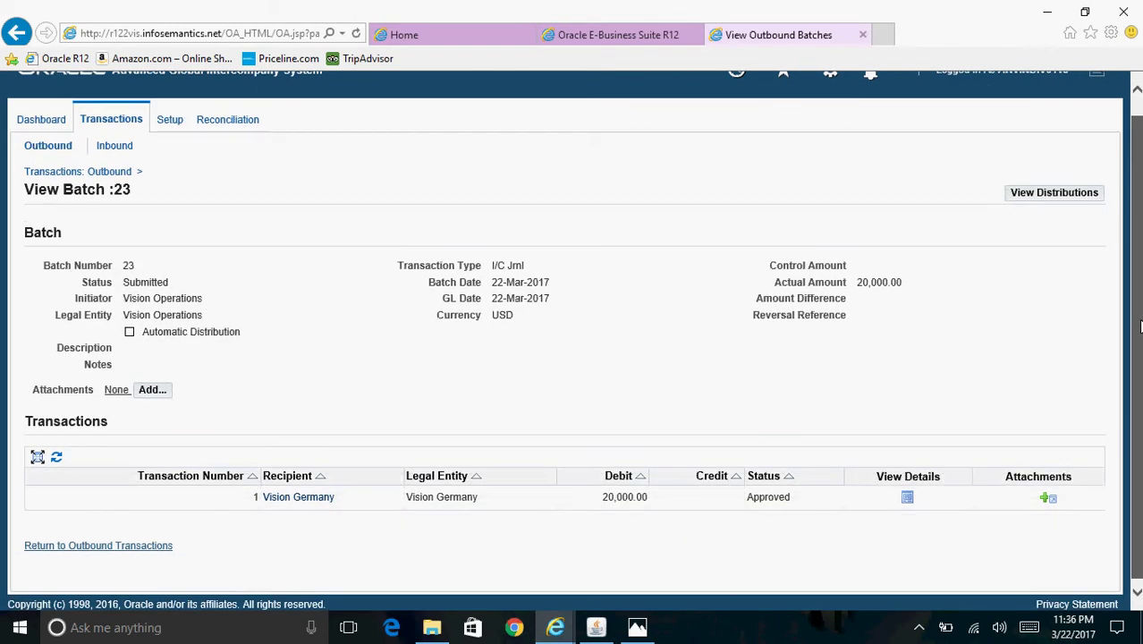
pyautogui.click(1059, 195)
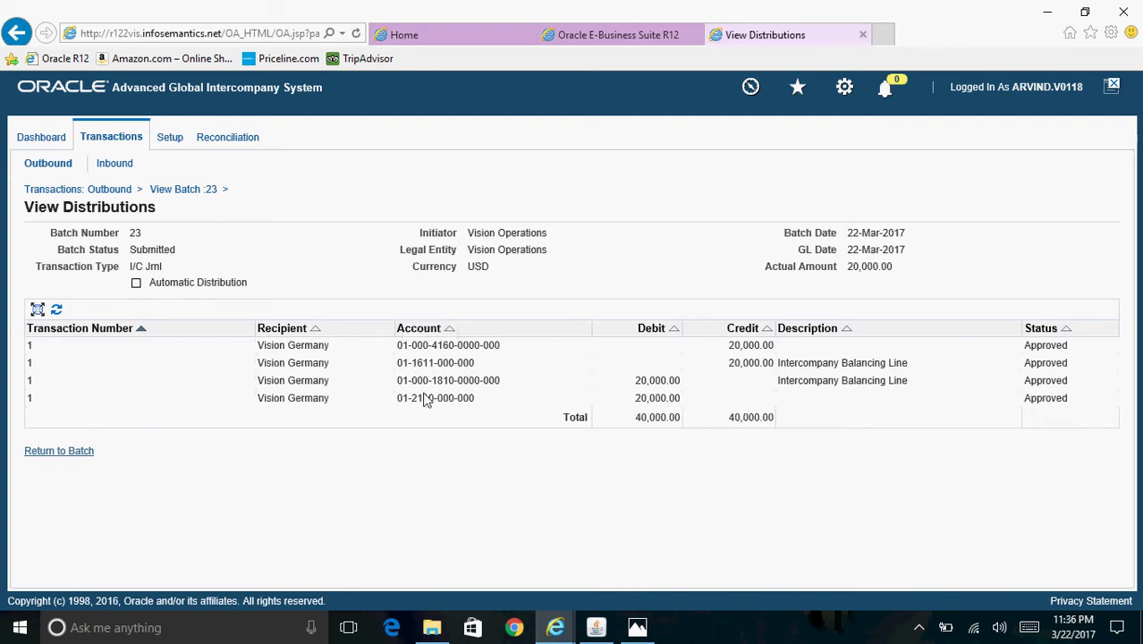
pyautogui.click(88, 452)
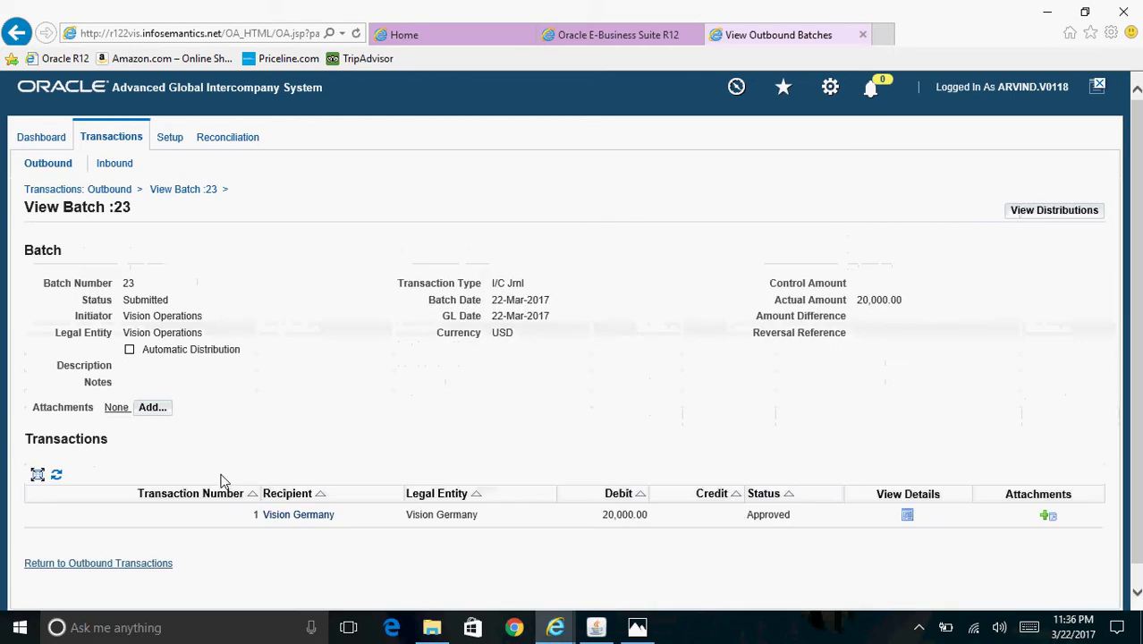
pyautogui.click(116, 564)
# Switch to the Oracle Applications forms window and start a new single request for Transfer Intercompany Transactions To General Ledger
pyautogui.click(598, 627)
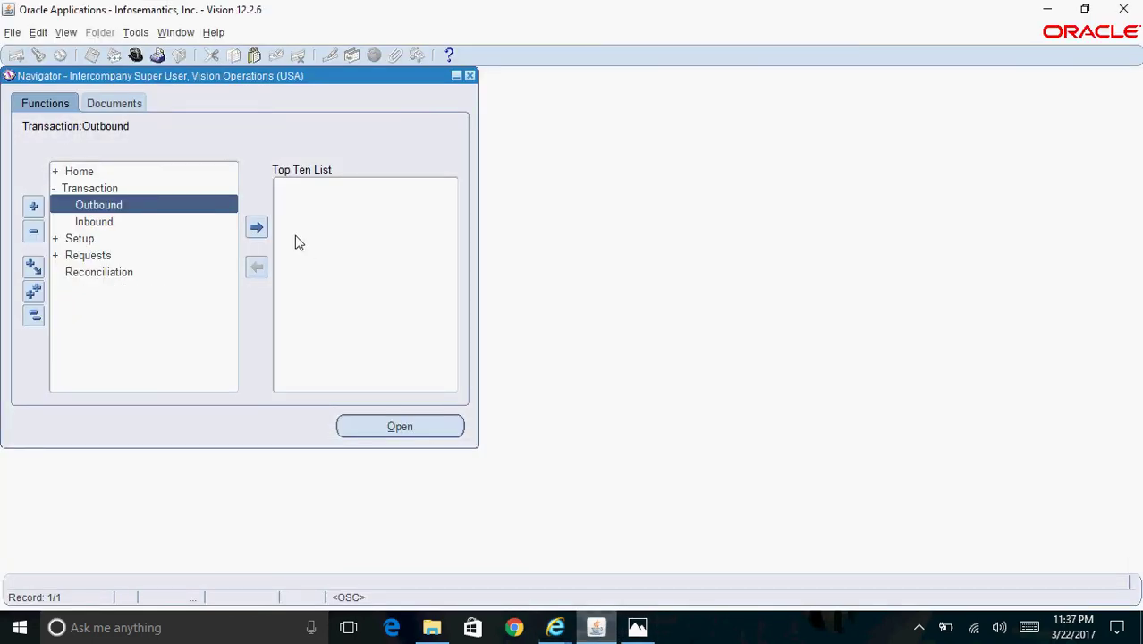
pyautogui.click(66, 33)
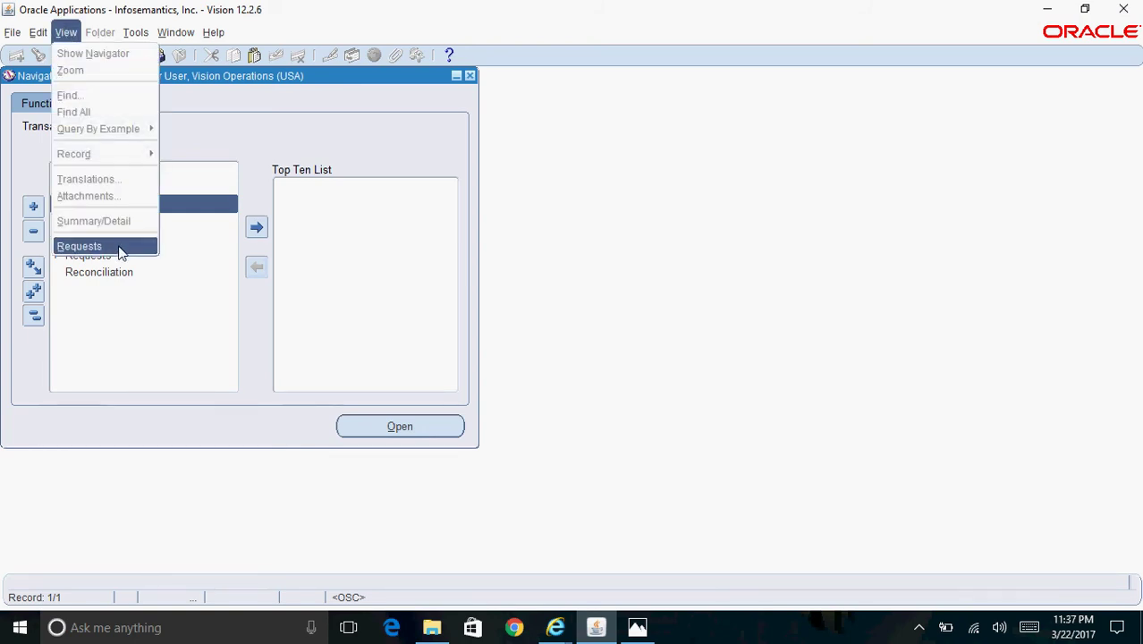
pyautogui.click(120, 246)
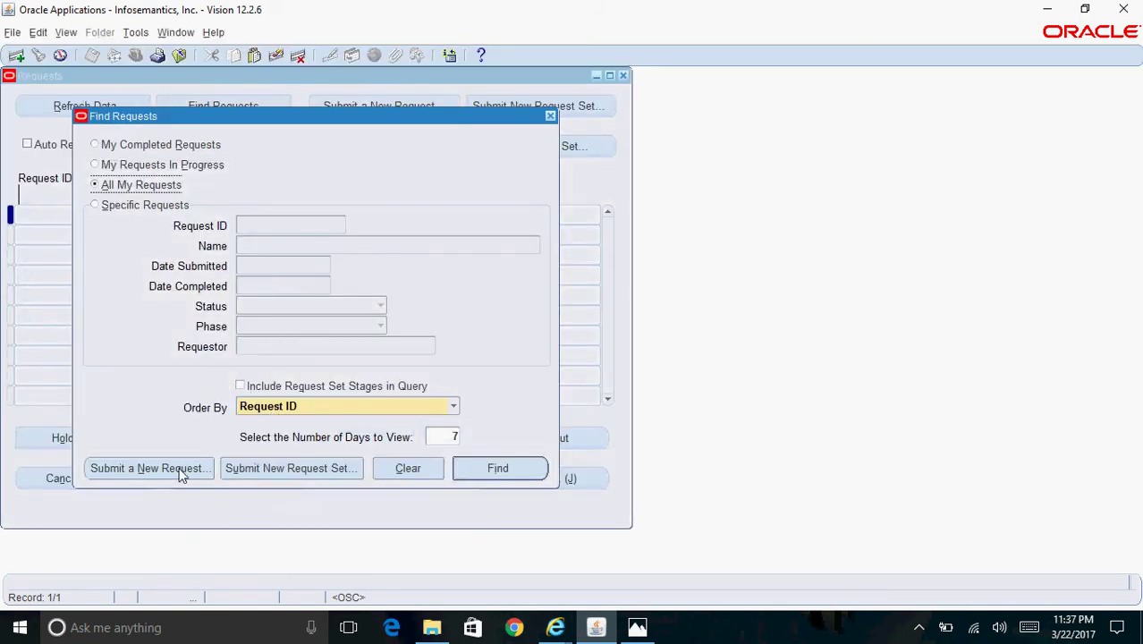
pyautogui.click(174, 470)
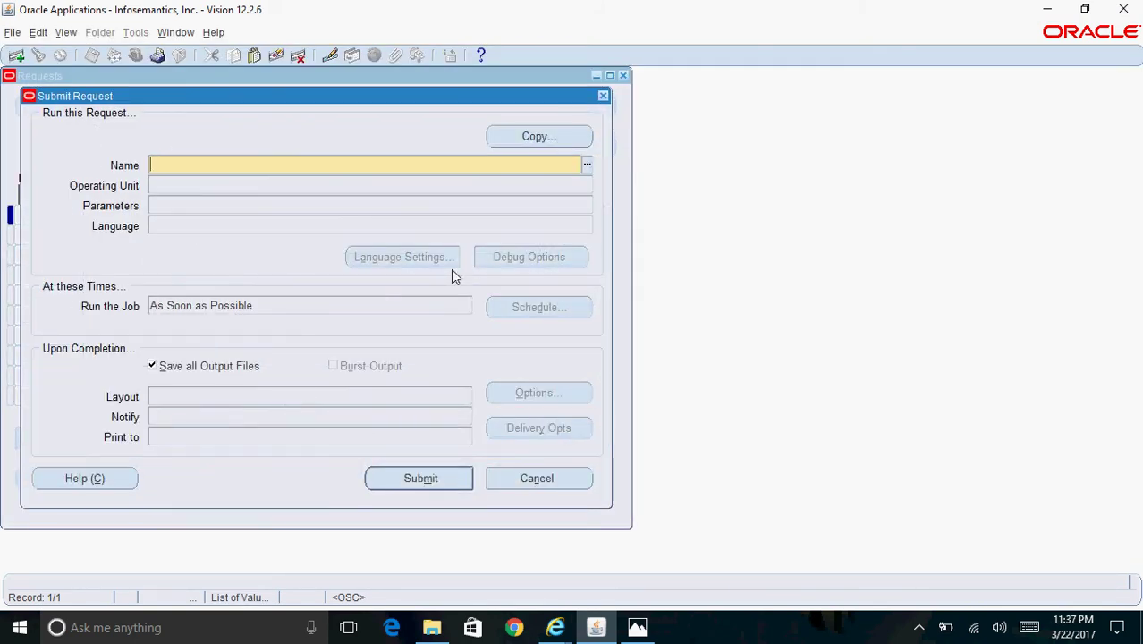
pyautogui.press('Tab')
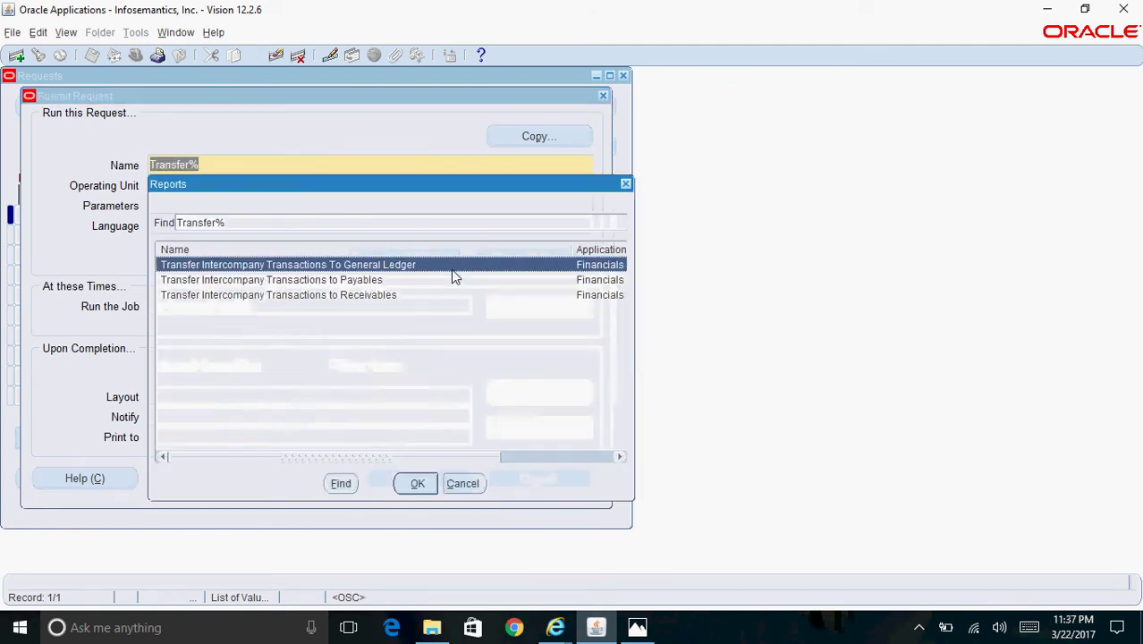
pyautogui.press('Return')
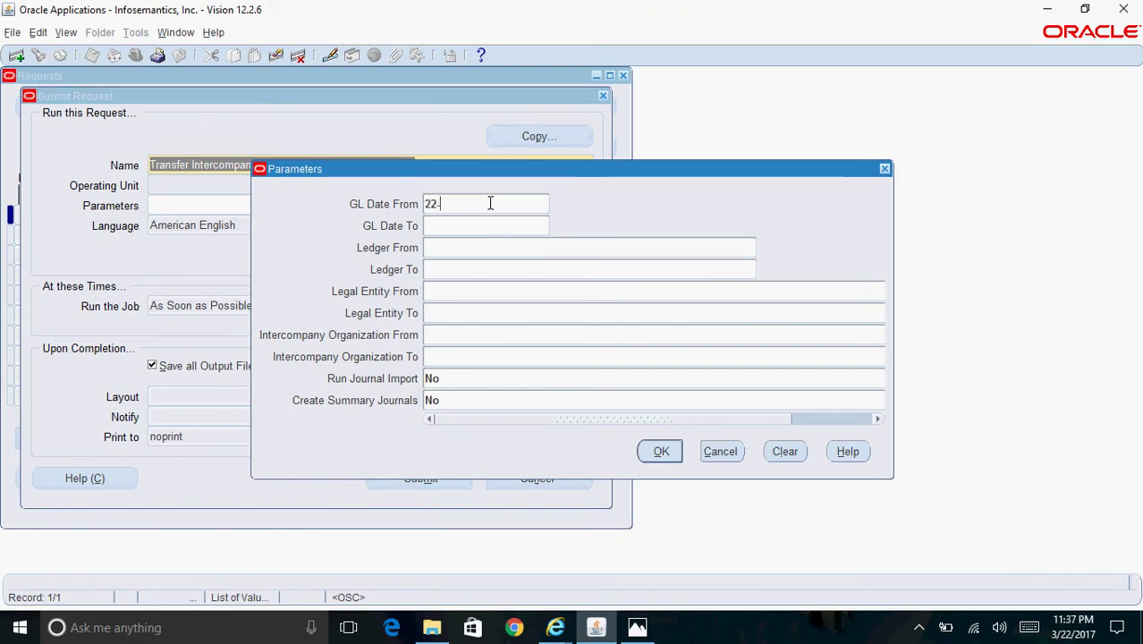
# Set both GL dates to 22-MAR-2017 and Run Journal Import to Yes, and submit the transfer request without adding another
pyautogui.write('22-mar-2017')
pyautogui.press('Tab')
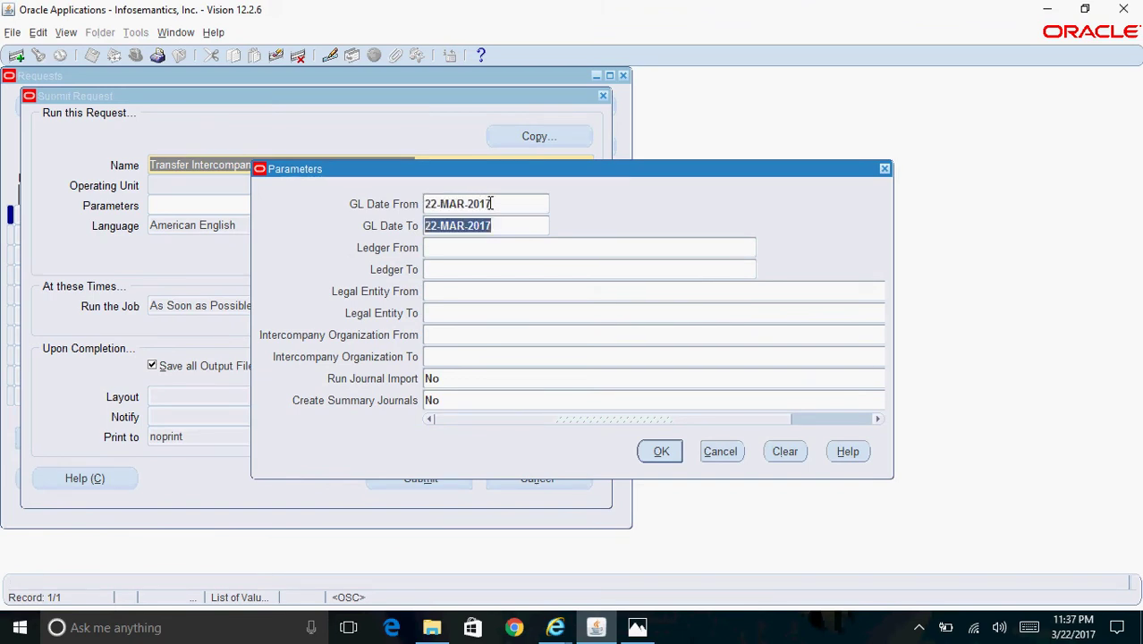
pyautogui.click(455, 378)
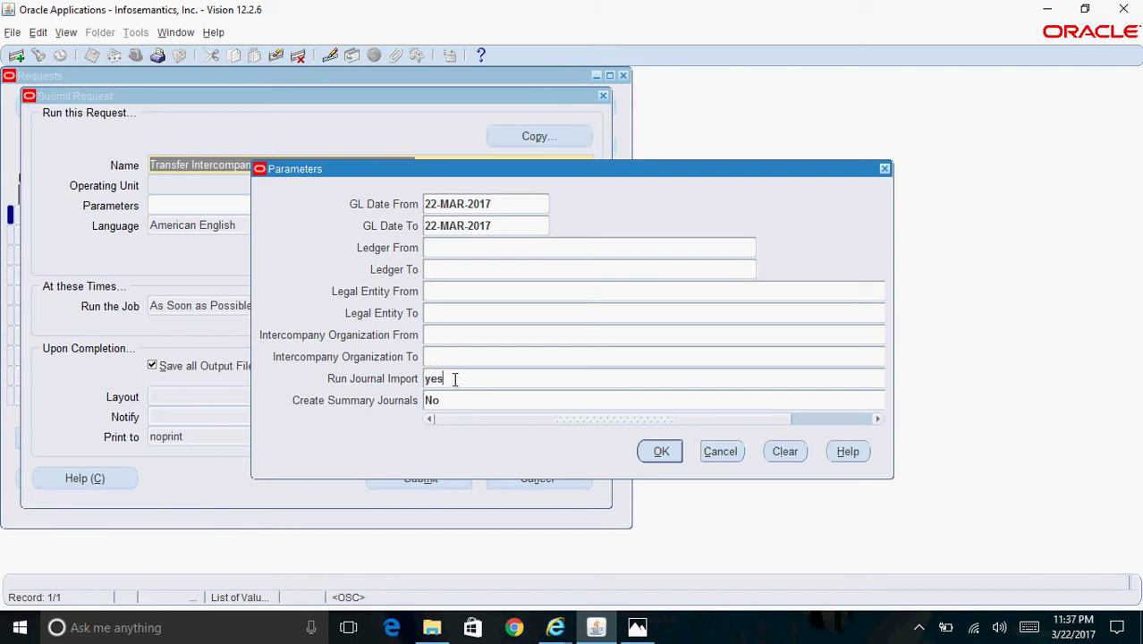
pyautogui.press('Tab')
pyautogui.click(660, 452)
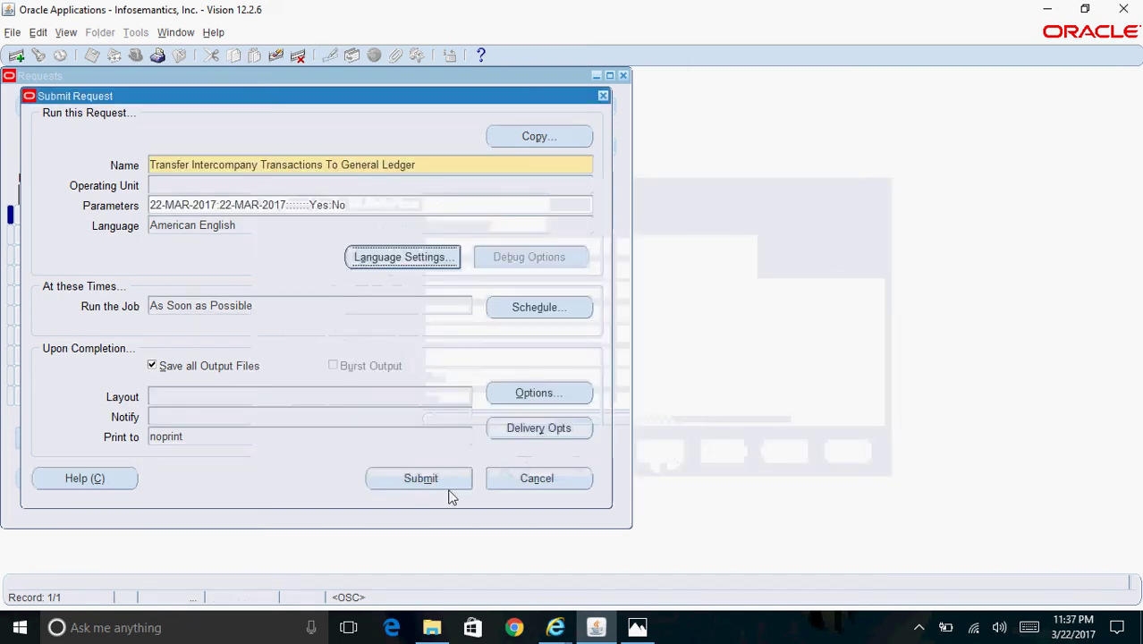
pyautogui.click(421, 484)
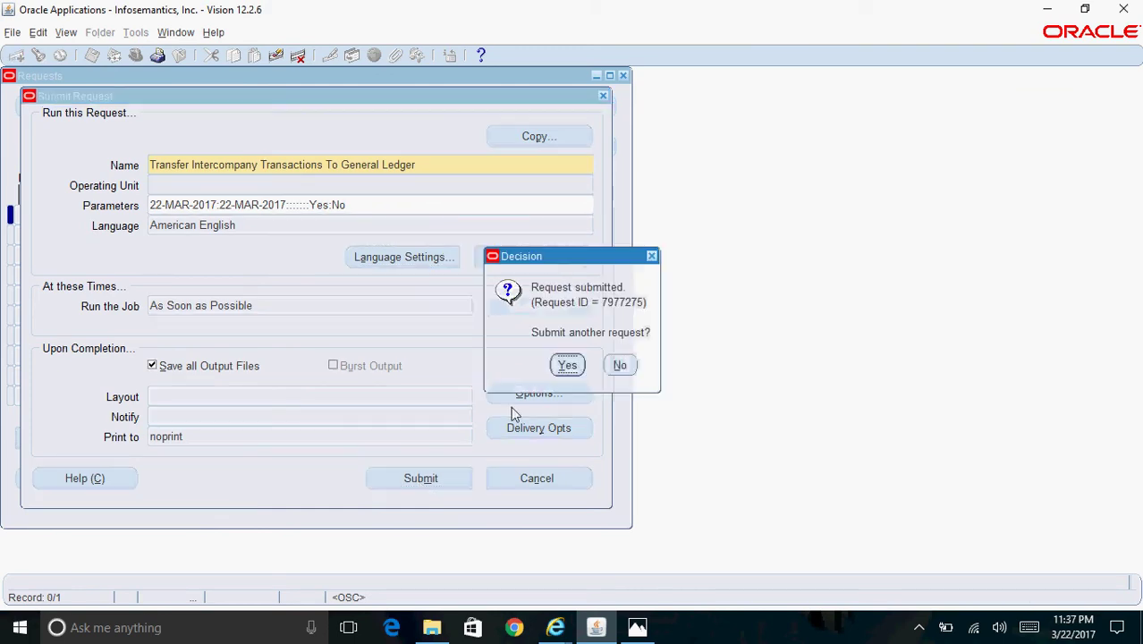
pyautogui.click(620, 365)
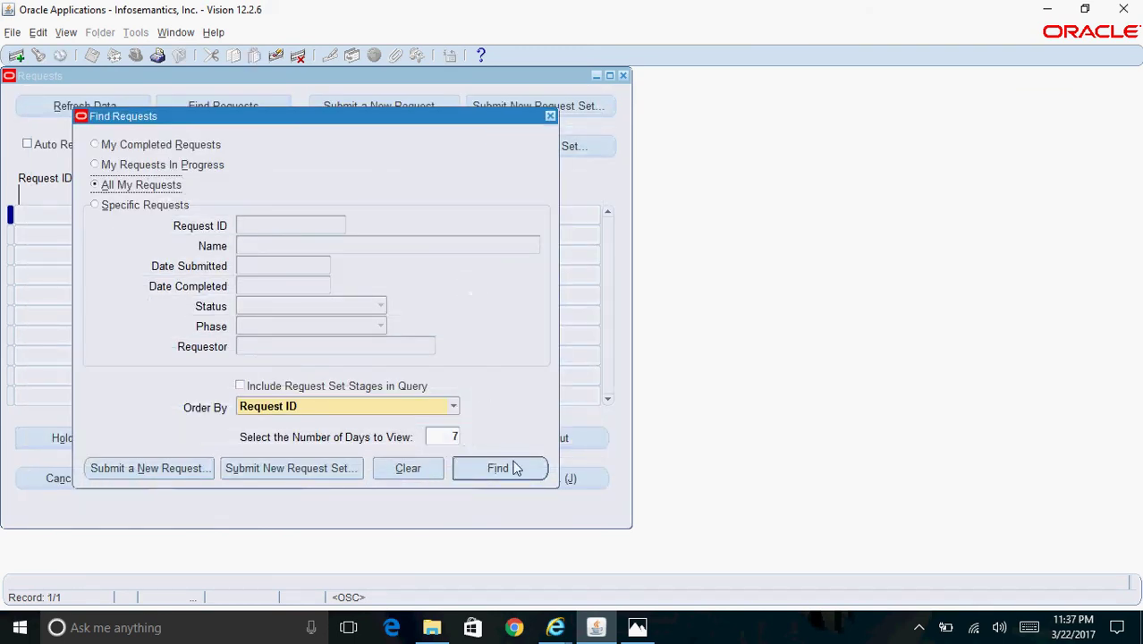
# List all my requests and keep refreshing the data until the Transfer Intercompany Transactions request leaves the pending phase
pyautogui.click(517, 469)
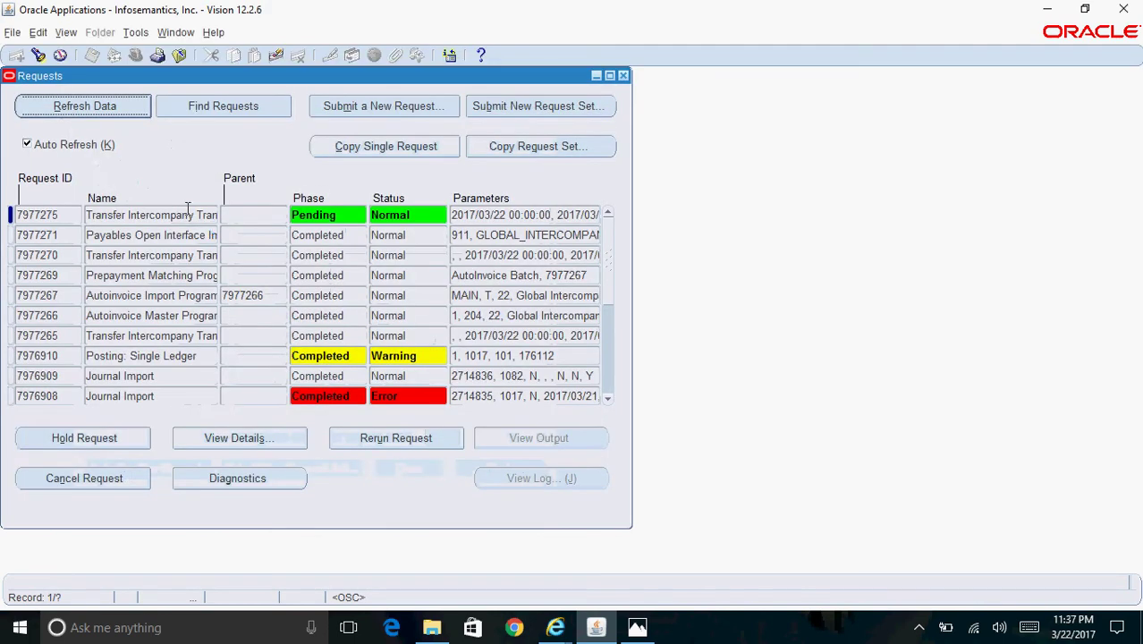
pyautogui.click(105, 116)
pyautogui.click(151, 216)
pyautogui.click(97, 109)
pyautogui.click(97, 109)
pyautogui.click(97, 109)
pyautogui.click(97, 109)
pyautogui.click(95, 108)
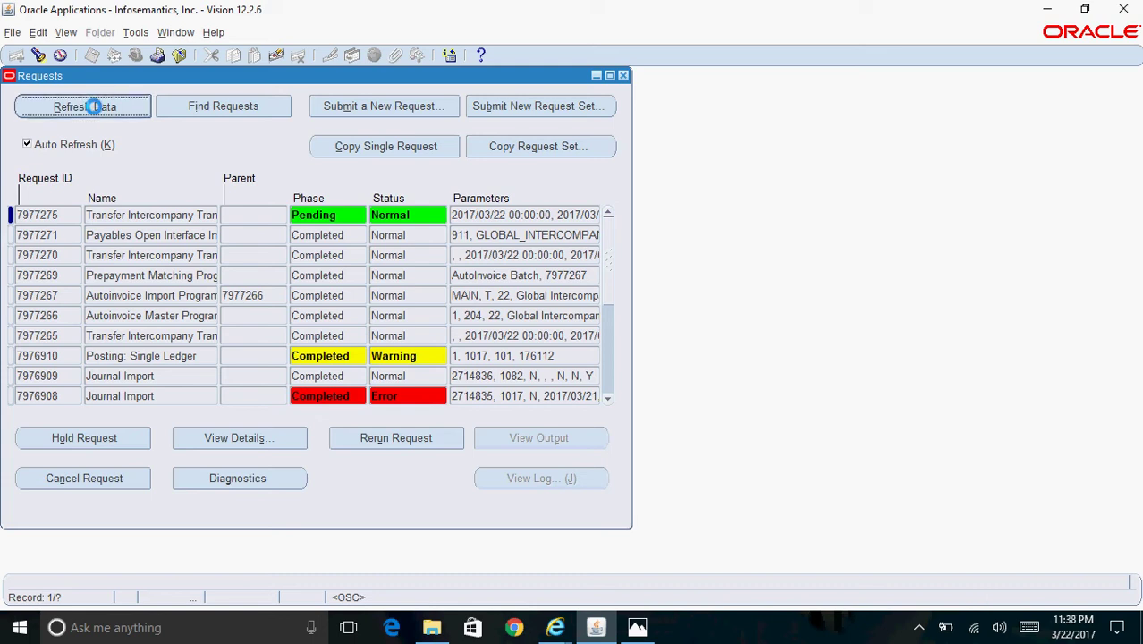
pyautogui.click(93, 106)
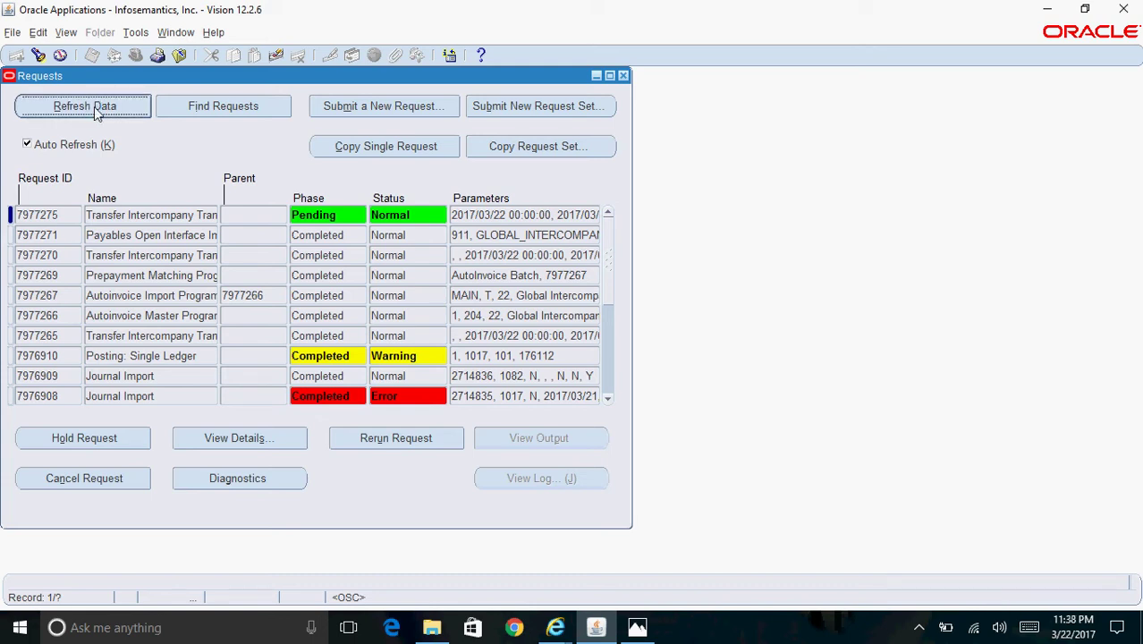
pyautogui.click(96, 109)
pyautogui.click(108, 107)
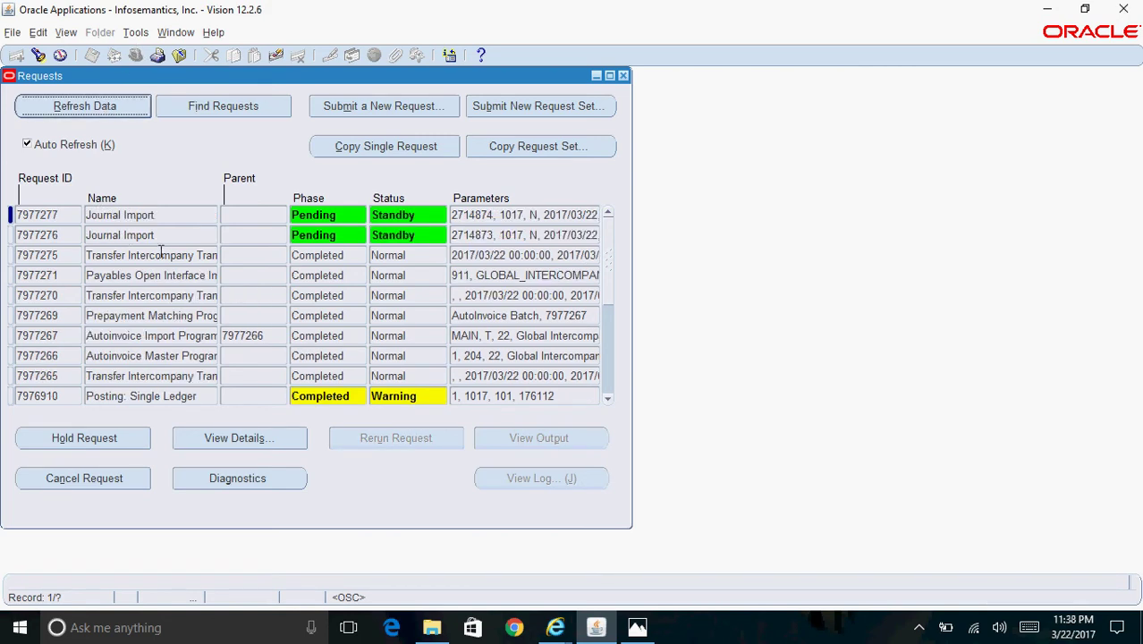
# View the output report of the new Transfer Intercompany Transactions request in the browser, and return to the Oracle Applications requests list
pyautogui.click(163, 256)
pyautogui.click(573, 442)
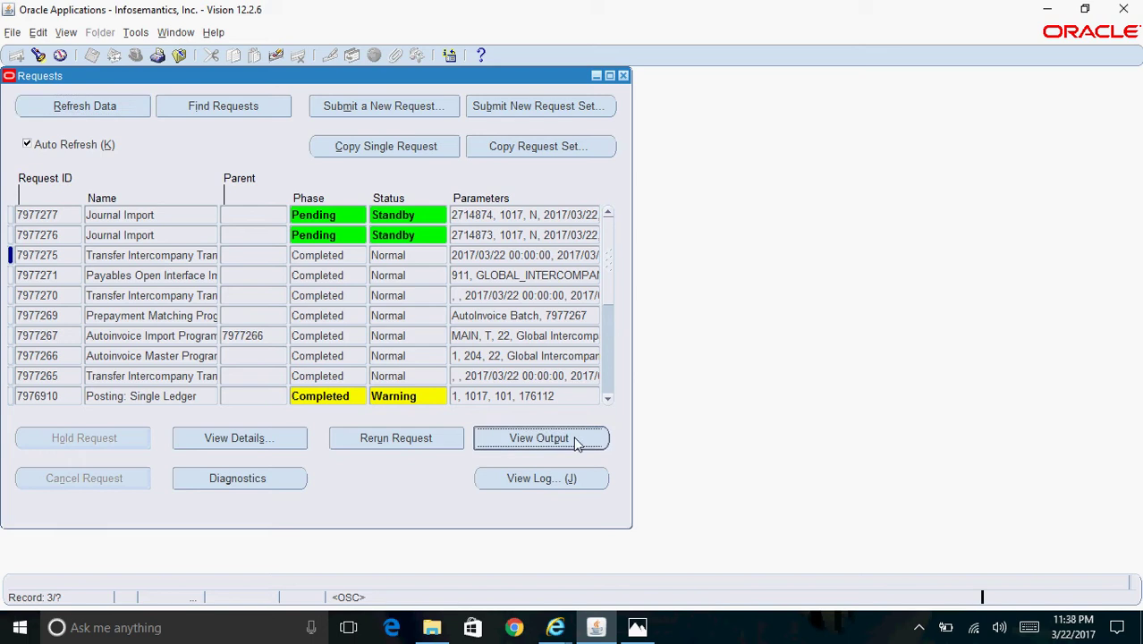
pyautogui.click(555, 627)
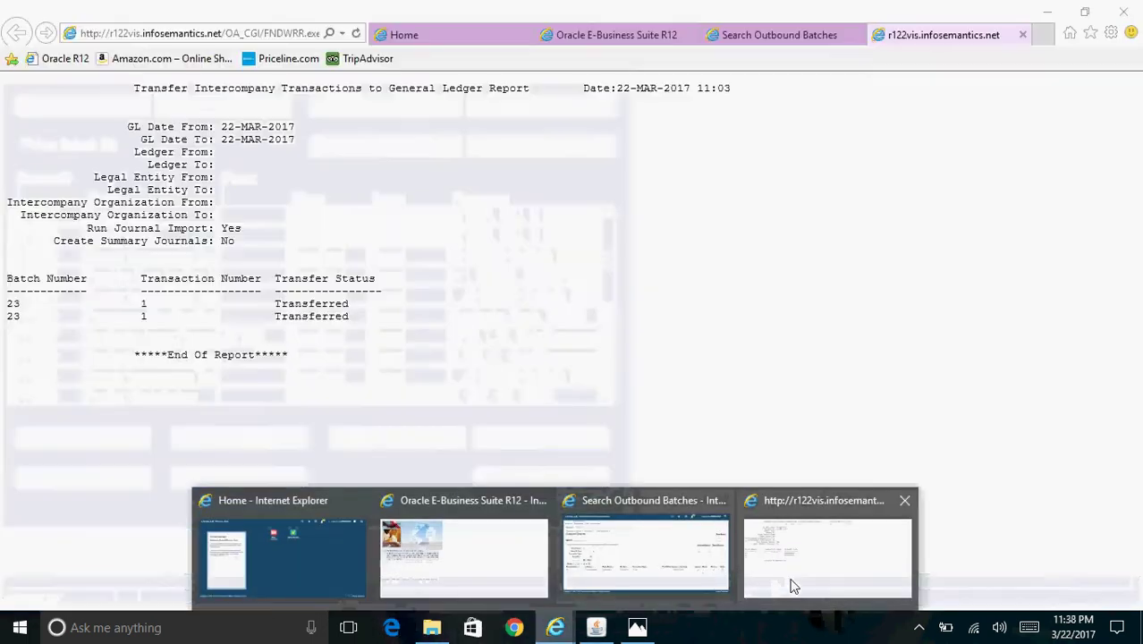
pyautogui.click(791, 582)
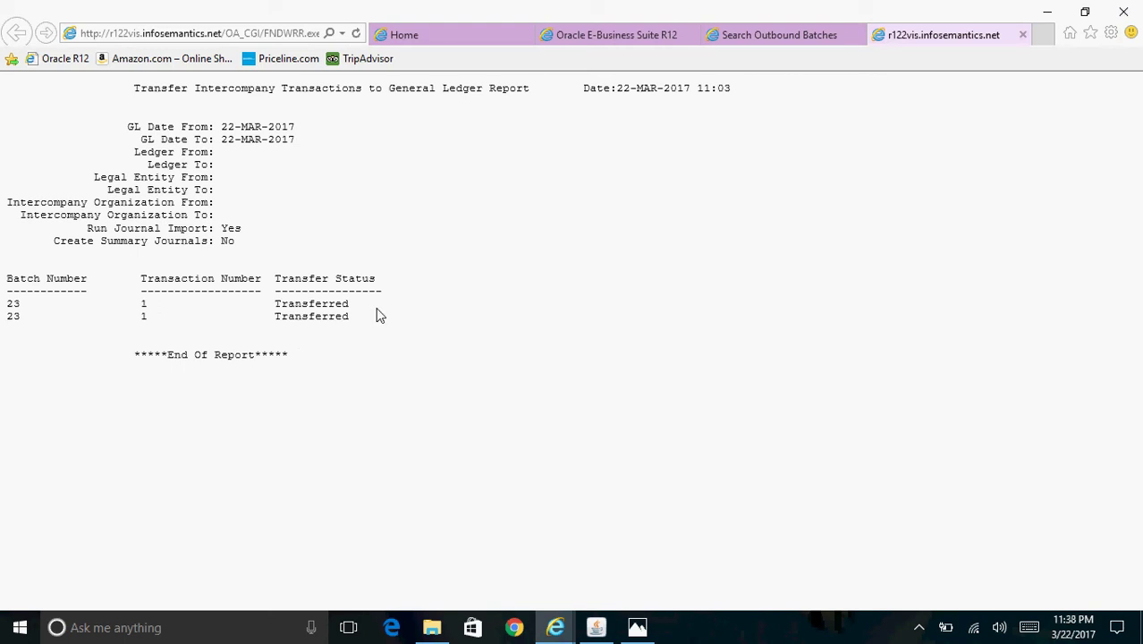
pyautogui.click(596, 627)
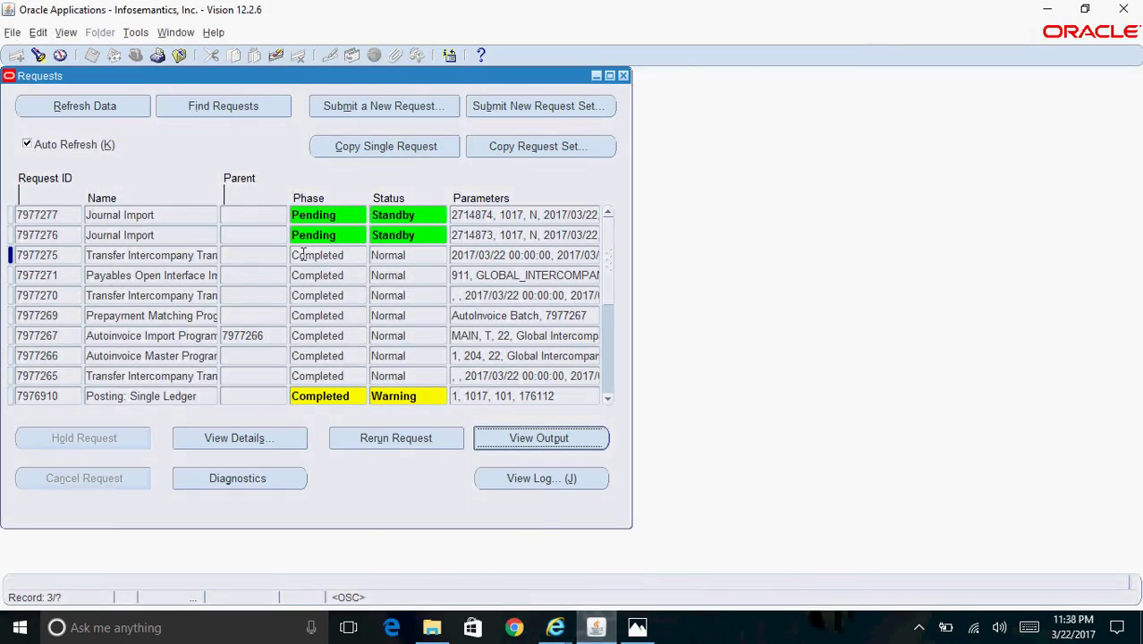
# Refresh the requests until both Journal Import requests finish, view the output of request 7977276, and close its report
pyautogui.click(115, 109)
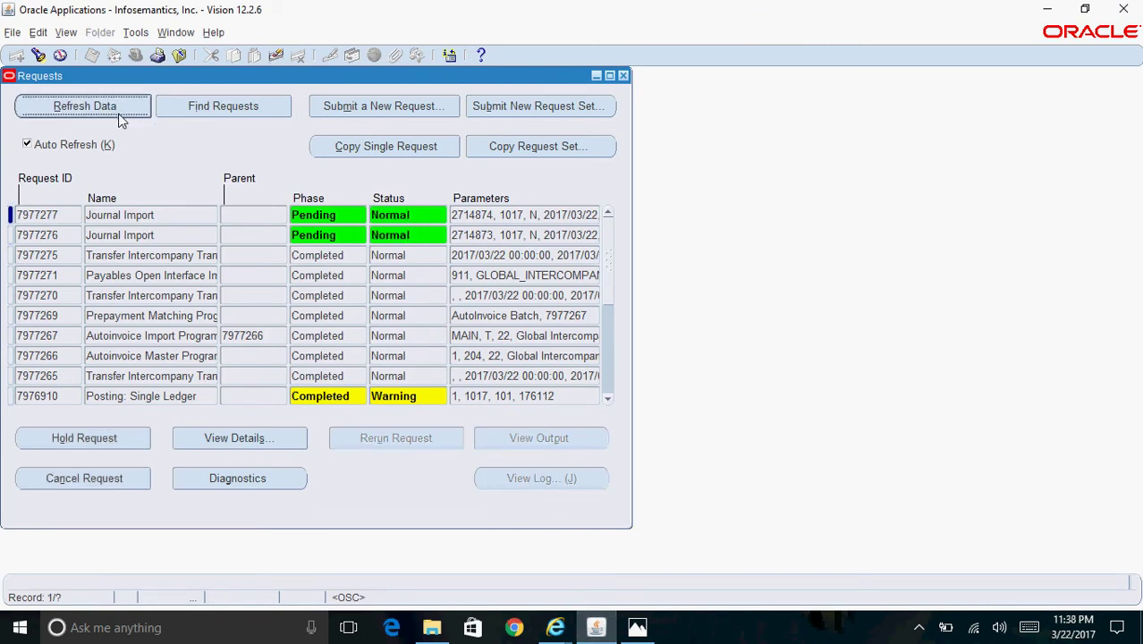
pyautogui.click(169, 234)
pyautogui.click(90, 114)
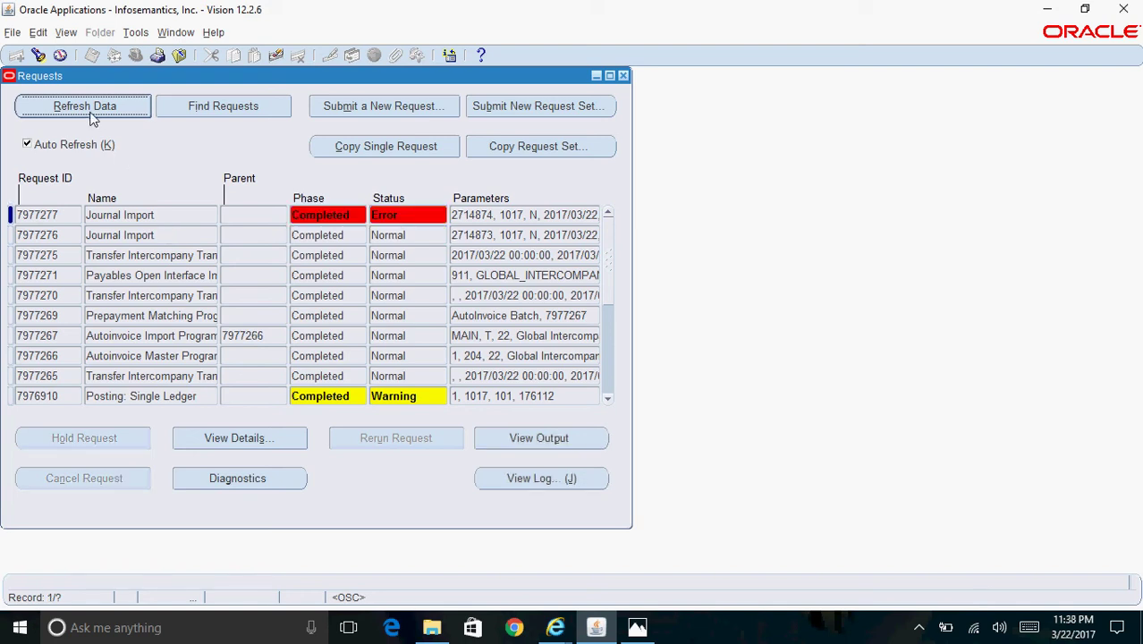
pyautogui.click(172, 236)
pyautogui.click(540, 445)
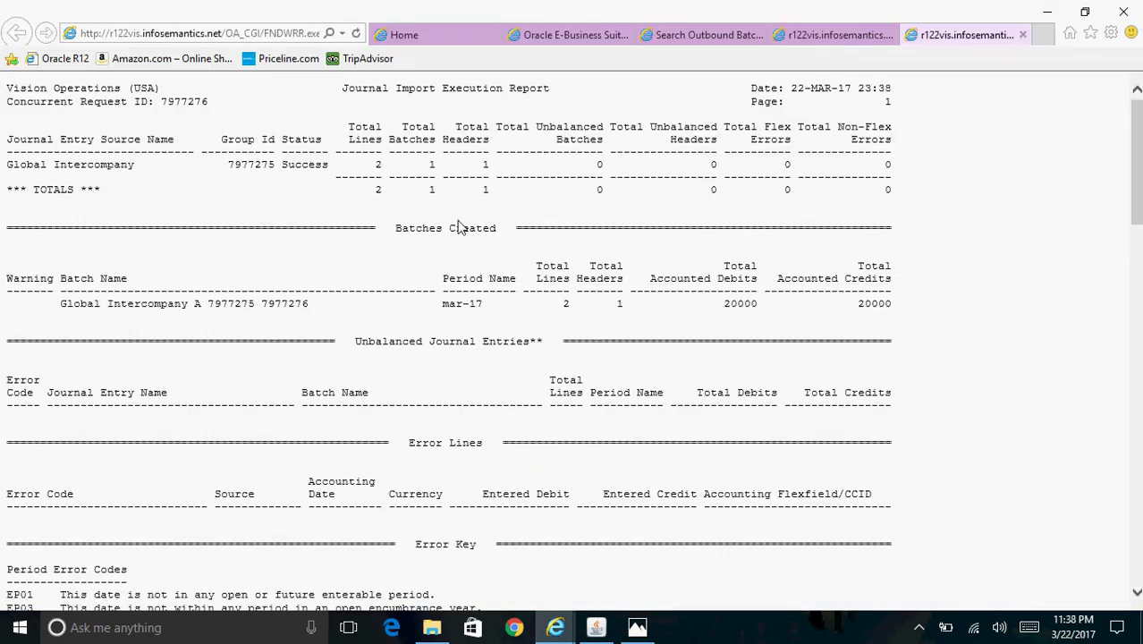
pyautogui.click(1023, 34)
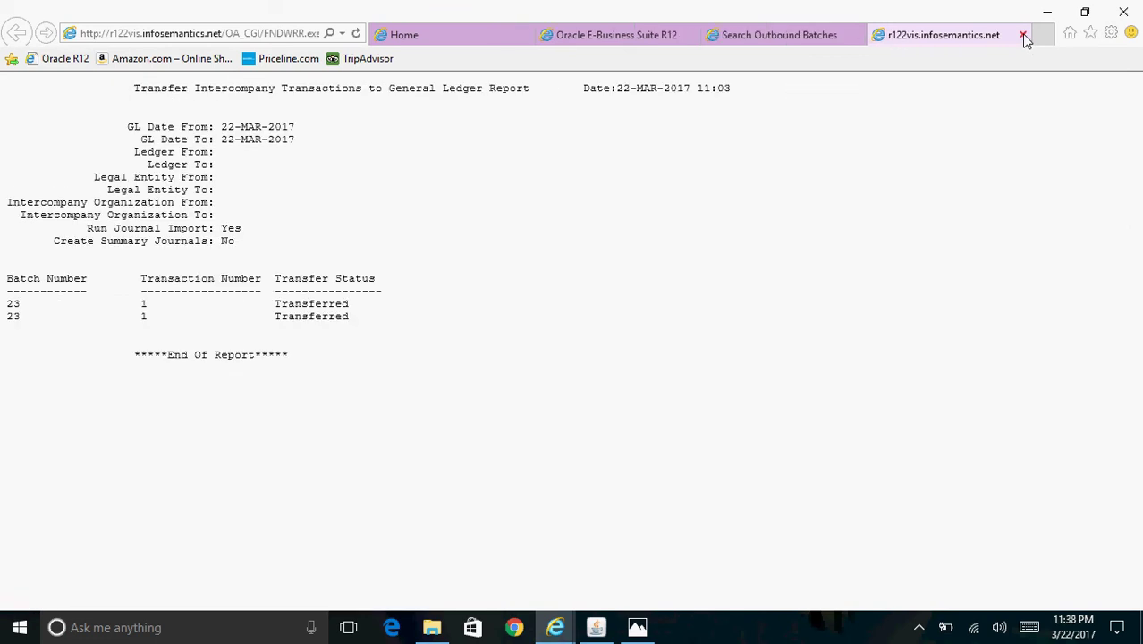
pyautogui.hotkey('alt', 'Tab')
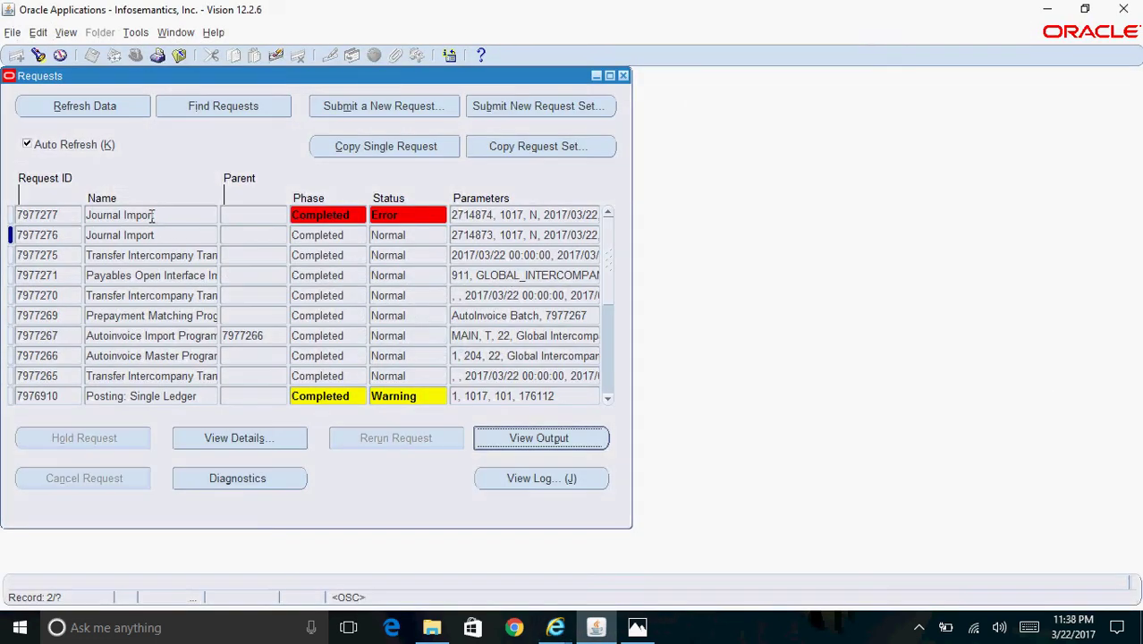
# Try to view the output of Journal Import request 7977277, and dismiss the note
pyautogui.click(67, 215)
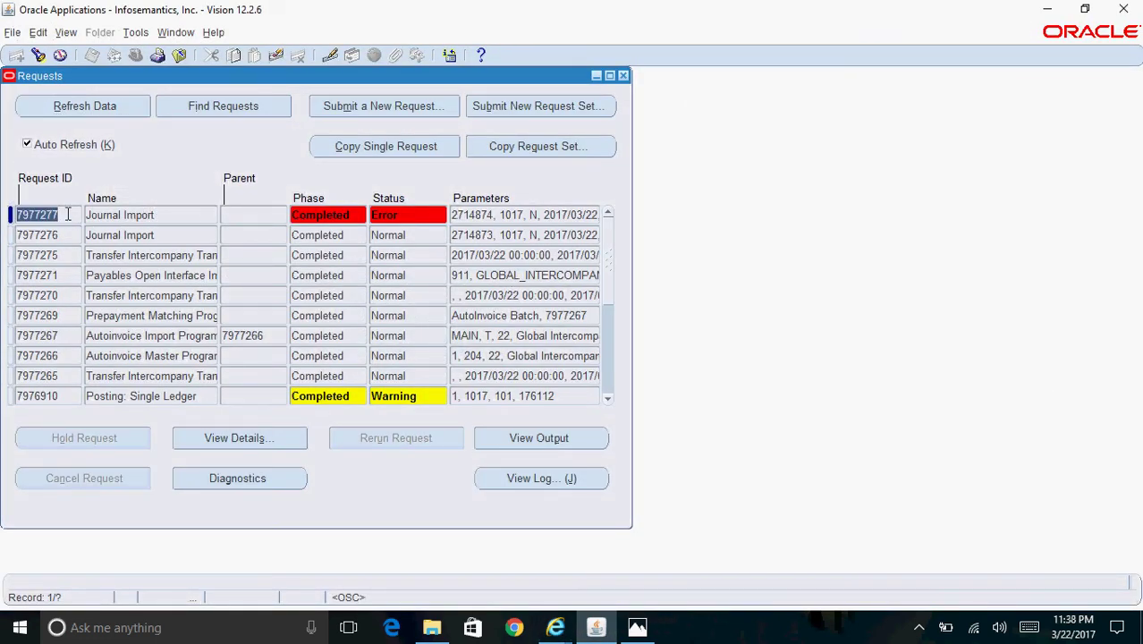
pyautogui.click(565, 438)
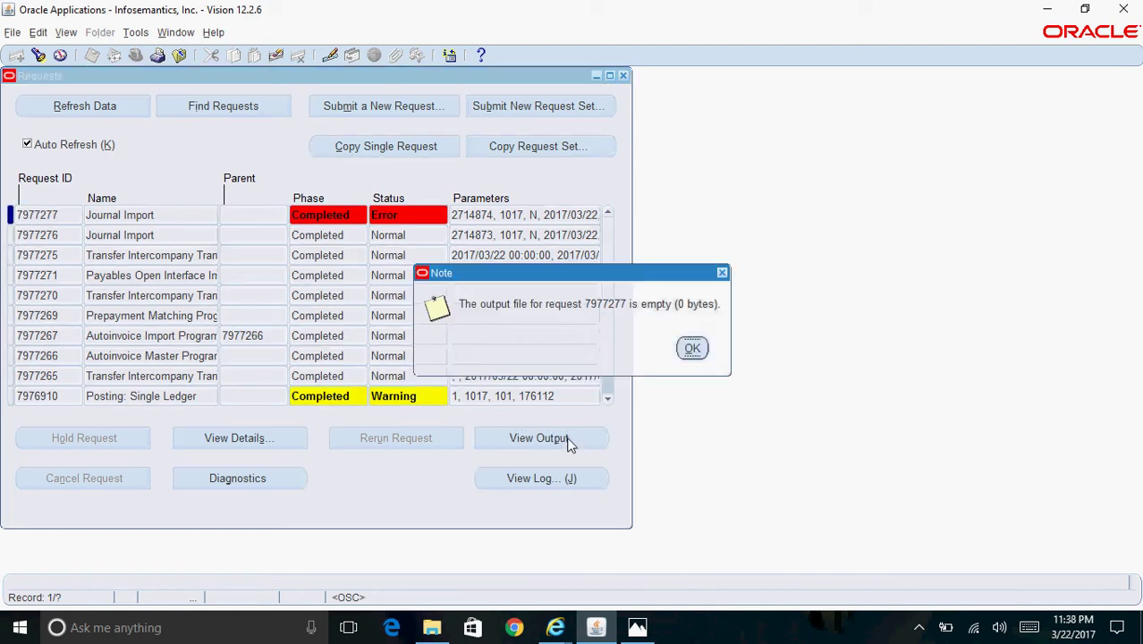
pyautogui.click(692, 349)
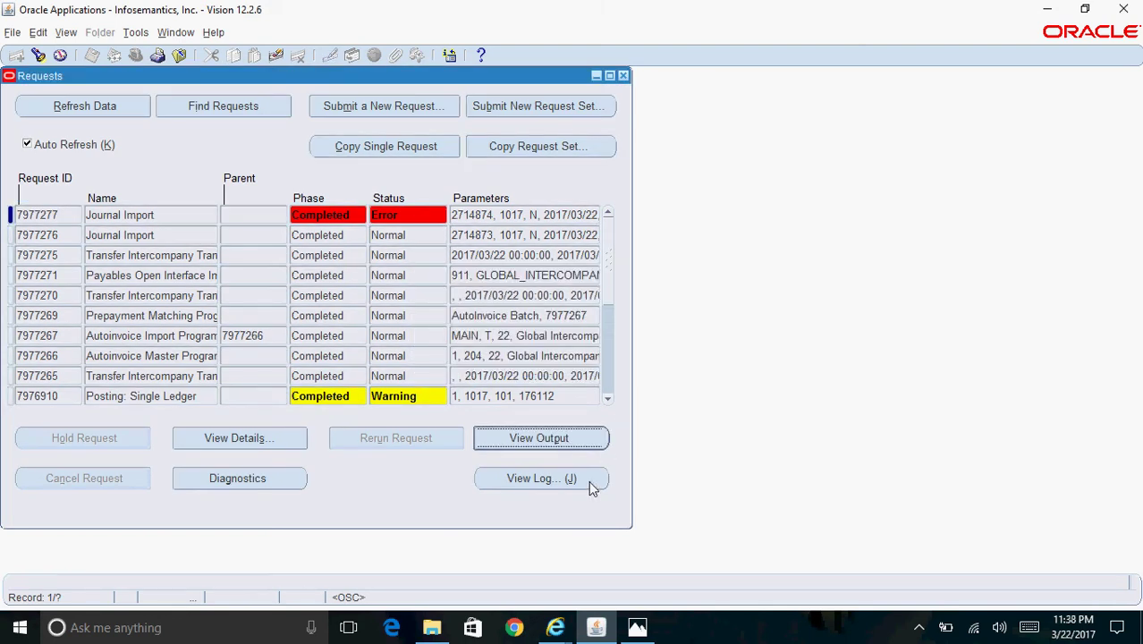
# Open the log of Journal Import request 7977277, highlight the LEZL0029 message text near its end, and return to the requests list
pyautogui.click(590, 483)
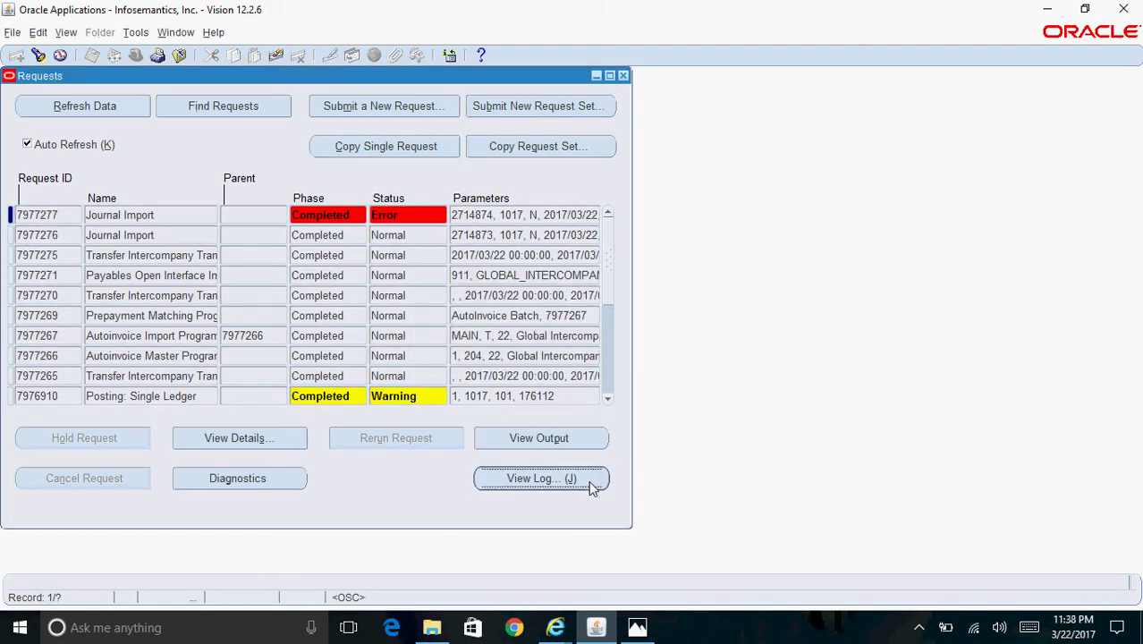
pyautogui.click(555, 631)
pyautogui.click(876, 549)
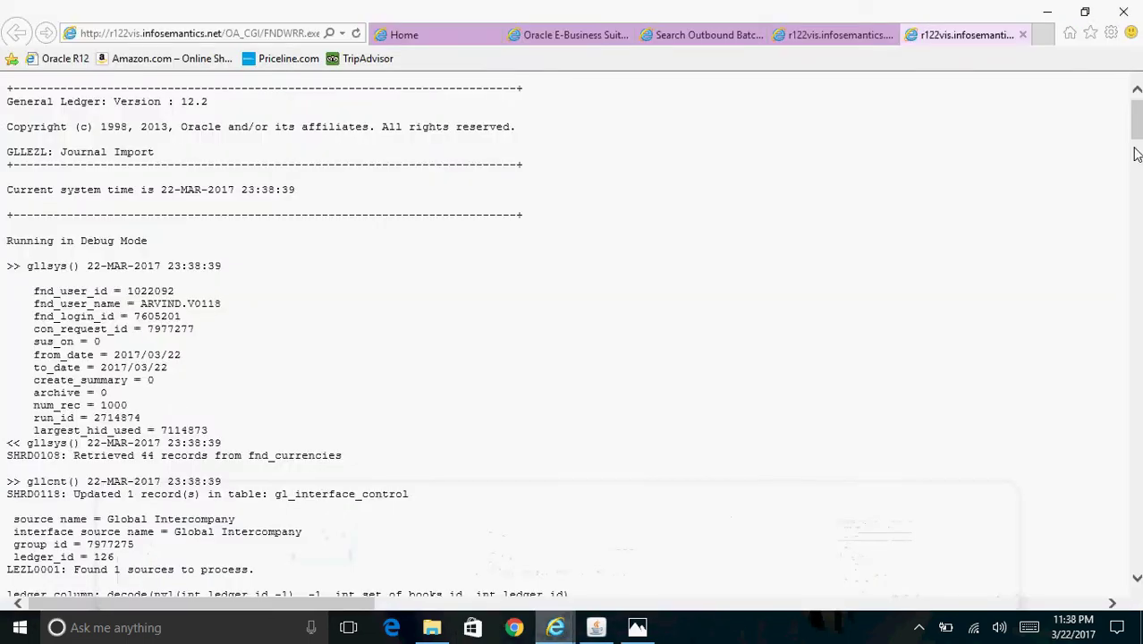
pyautogui.moveTo(1137, 143); pyautogui.dragTo(1136, 535)
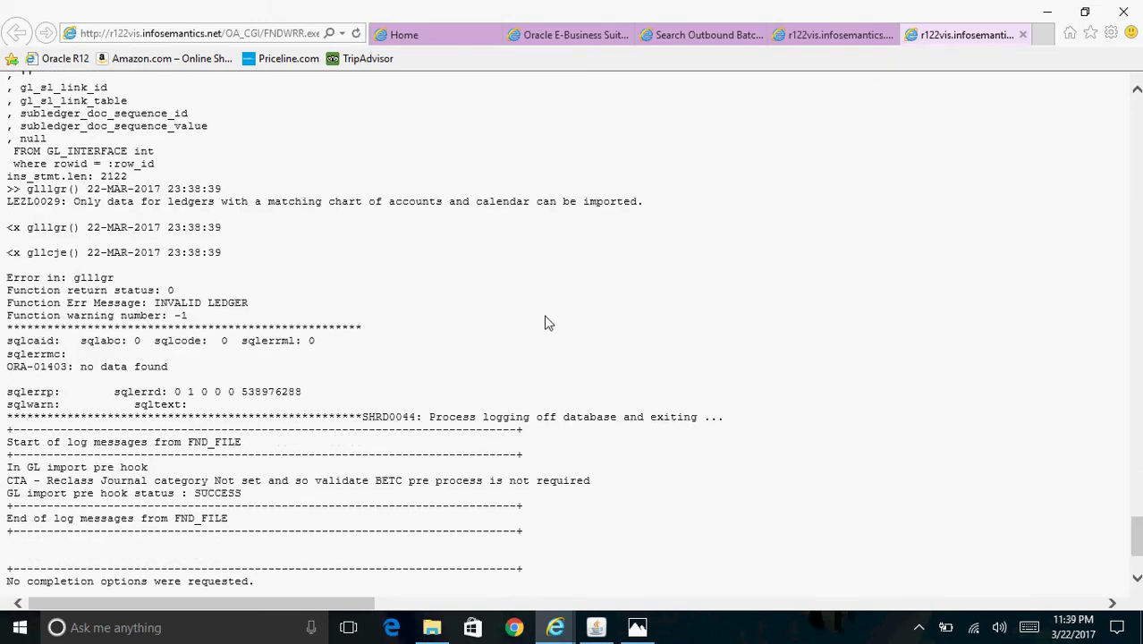
pyautogui.moveTo(76, 205); pyautogui.dragTo(628, 212)
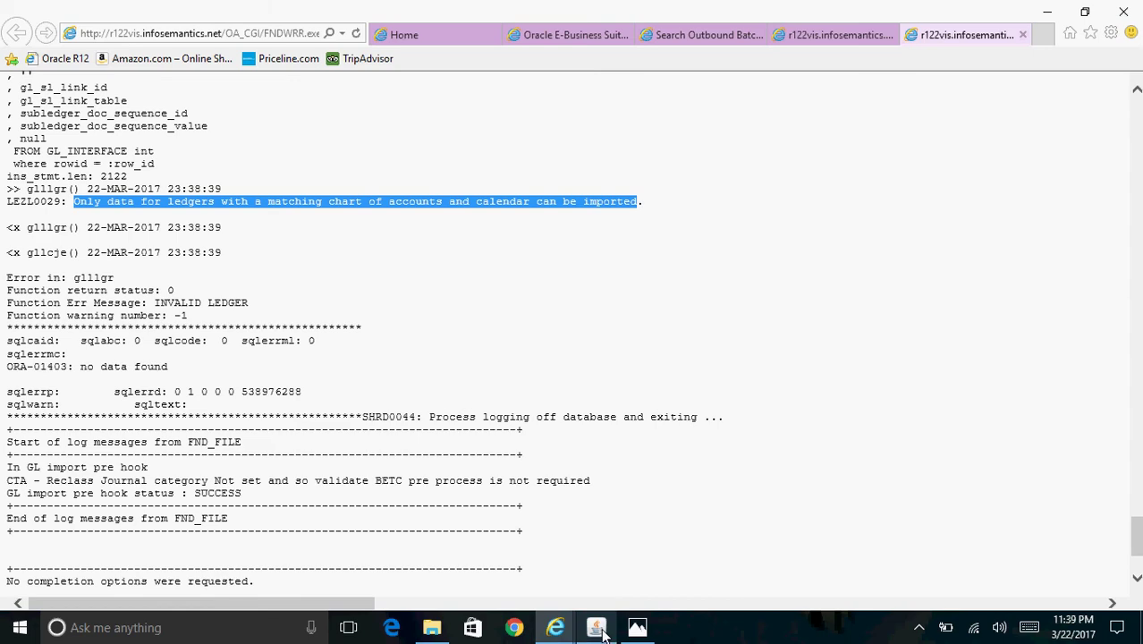
pyautogui.moveTo(601, 627)
pyautogui.click(631, 566)
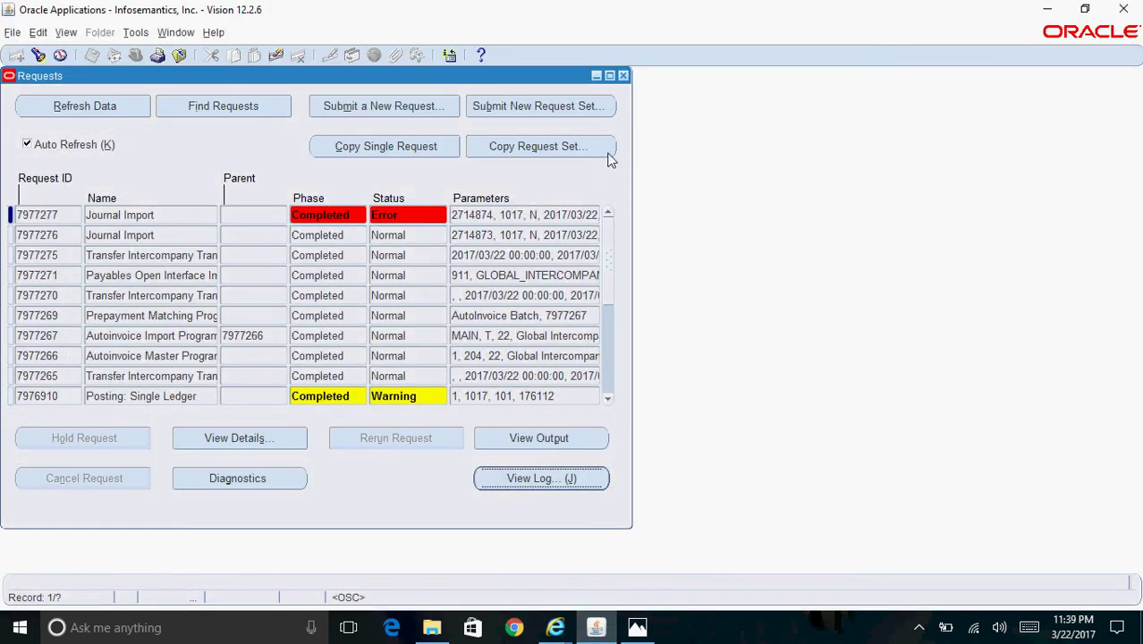
# Leave the requests list, switch to the General Ledger Vision Germany responsibility, and open the Journals Import Run form
pyautogui.click(624, 77)
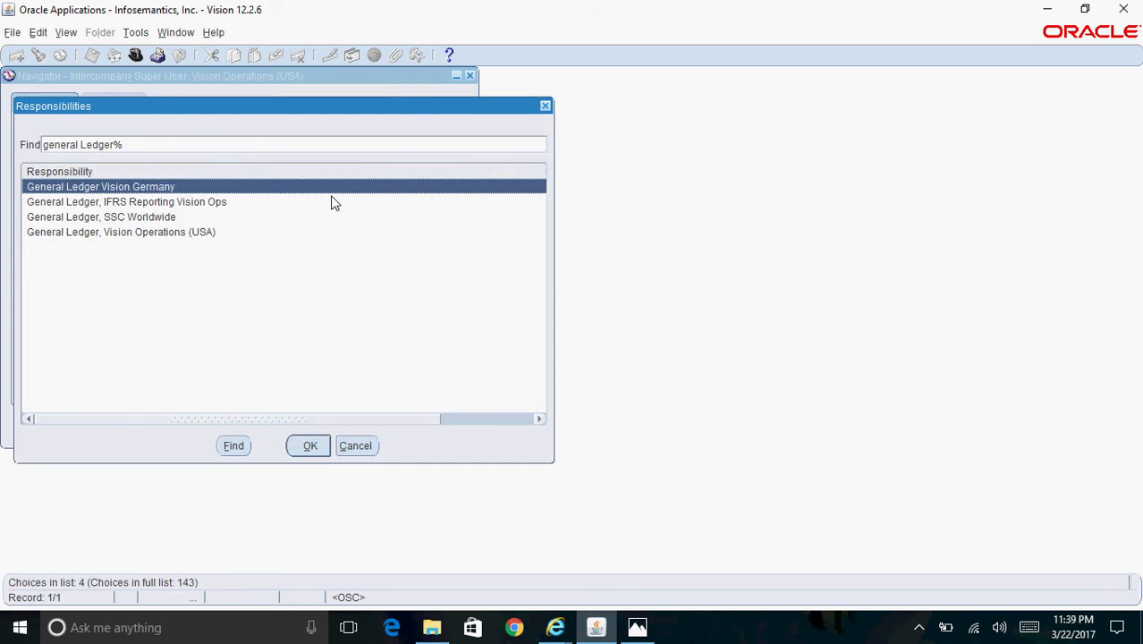
pyautogui.press('Return')
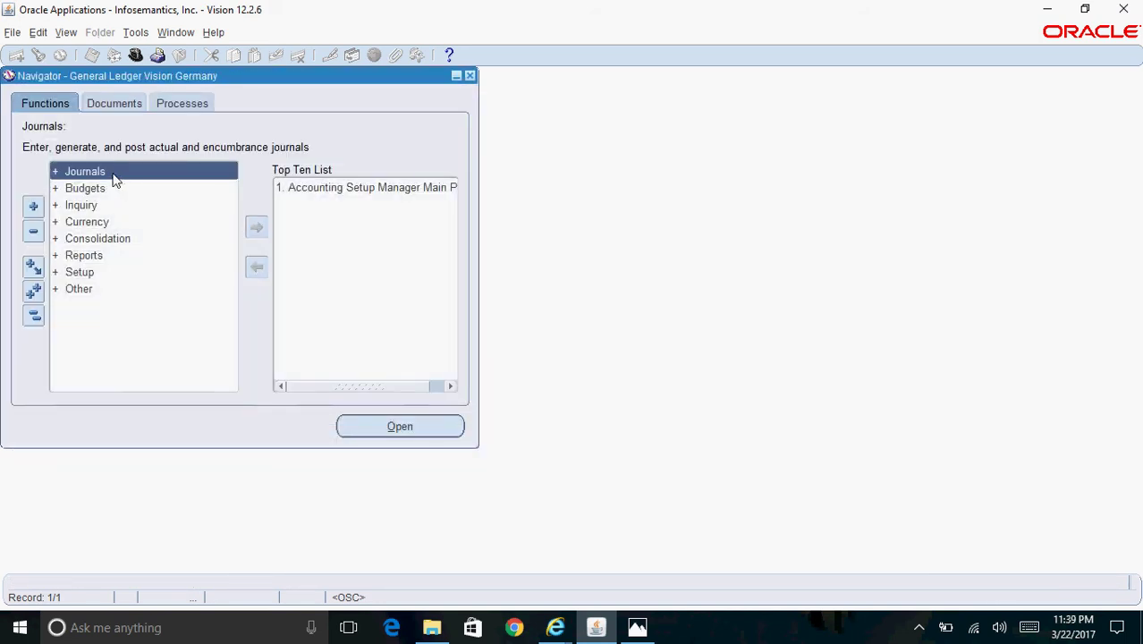
pyautogui.doubleClick(114, 180)
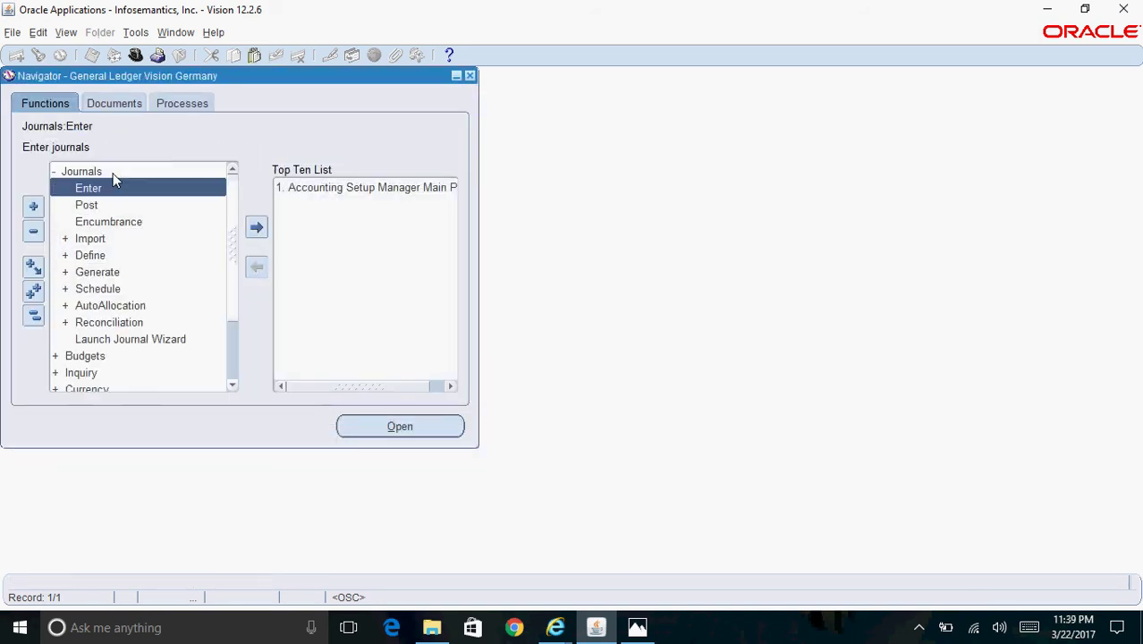
pyautogui.doubleClick(105, 239)
pyautogui.doubleClick(128, 255)
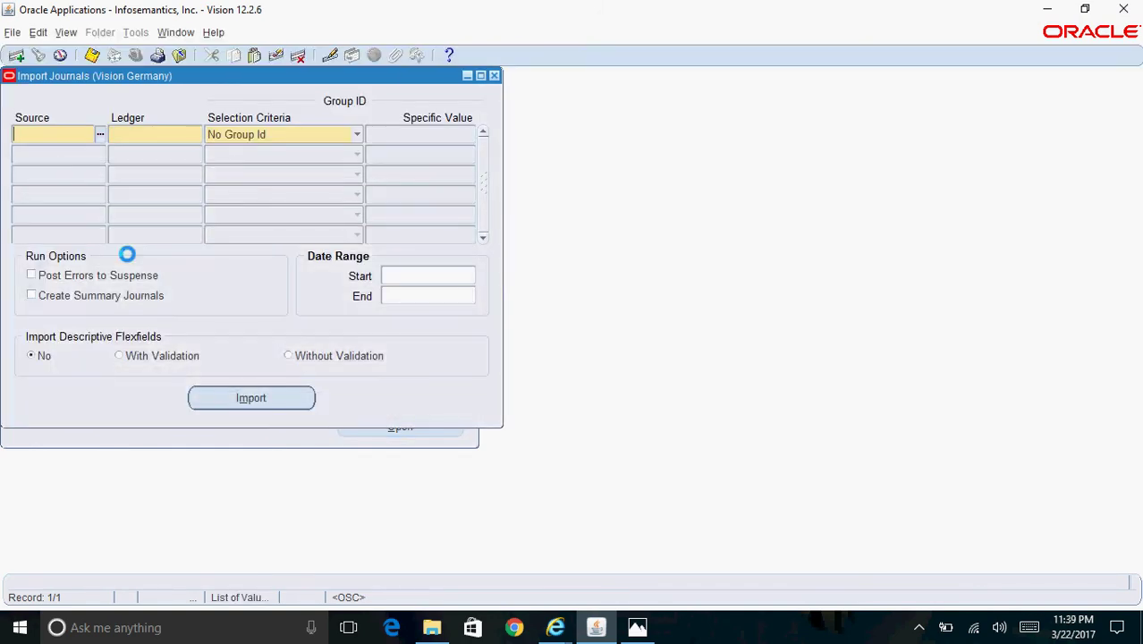
# Define the import row with source Global Intercompany, ledger Vision Germany, and Specific Group Id 7977275
pyautogui.press('Tab')
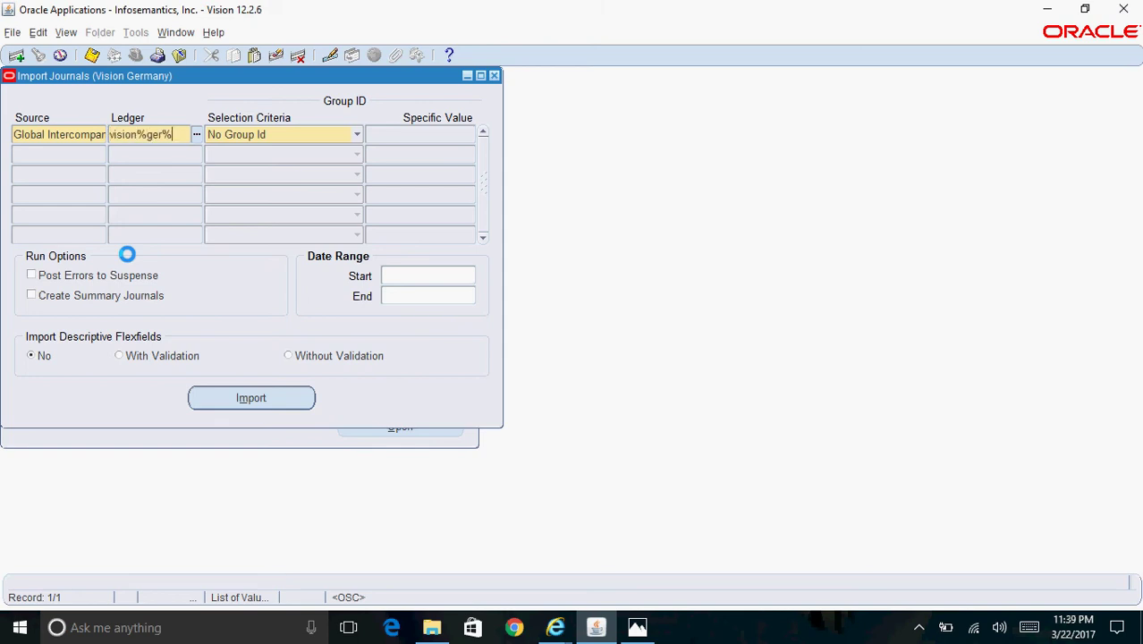
pyautogui.write('vision%ger%')
pyautogui.press('Tab')
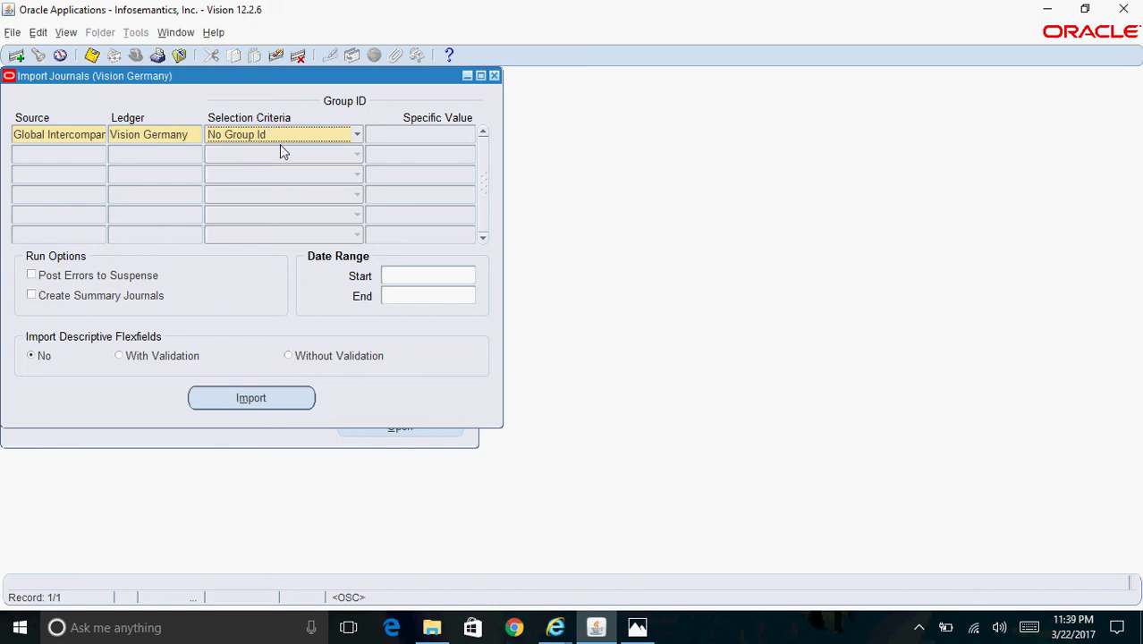
pyautogui.click(304, 138)
pyautogui.click(317, 170)
pyautogui.click(397, 132)
pyautogui.write('7977275')
pyautogui.press('Tab')
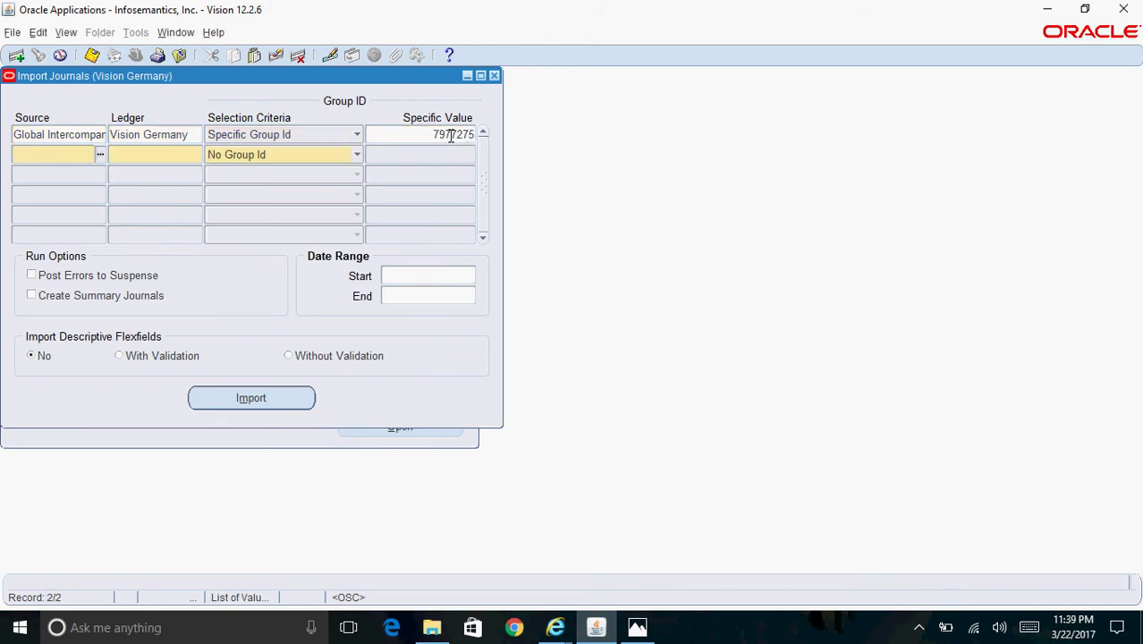
# Start Journal Import for the Vision Germany row, confirm it, and close the Import Journals form
pyautogui.click(452, 134)
pyautogui.click(281, 404)
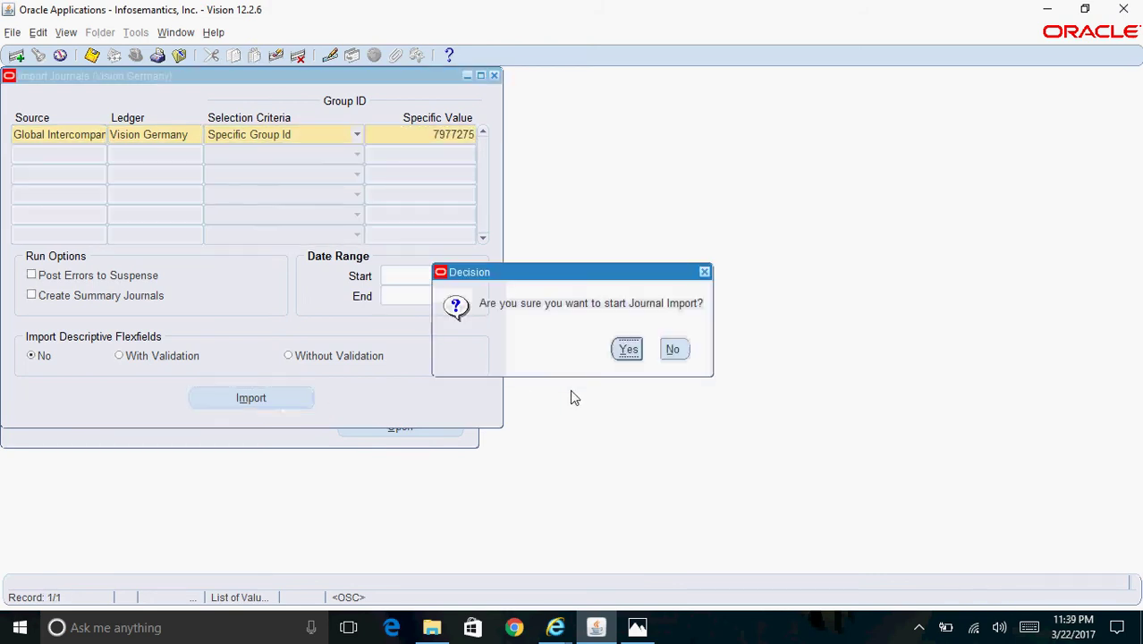
pyautogui.click(627, 349)
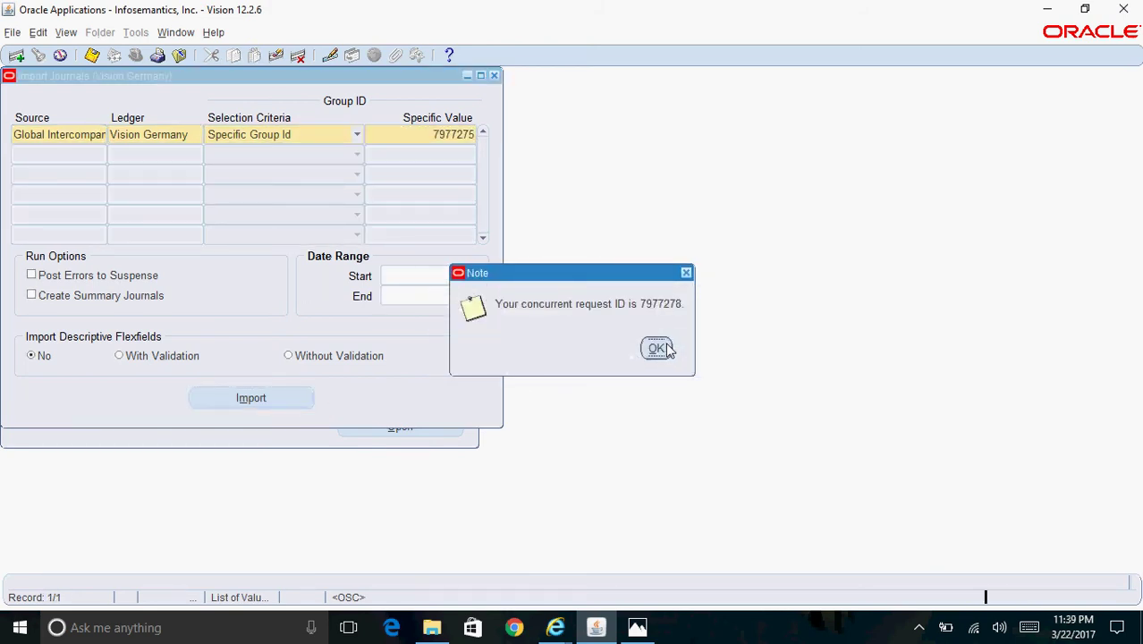
pyautogui.click(657, 348)
pyautogui.click(493, 76)
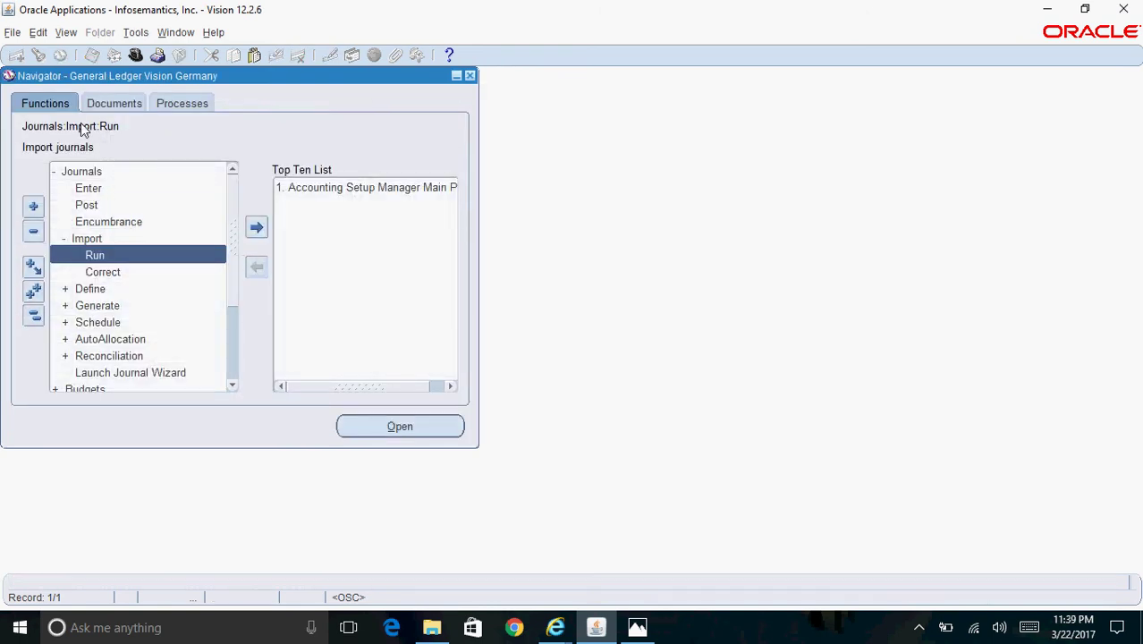
# List all submitted requests and refresh the list repeatedly to check the progress of Journal Import request 7977278
pyautogui.click(65, 32)
pyautogui.click(115, 247)
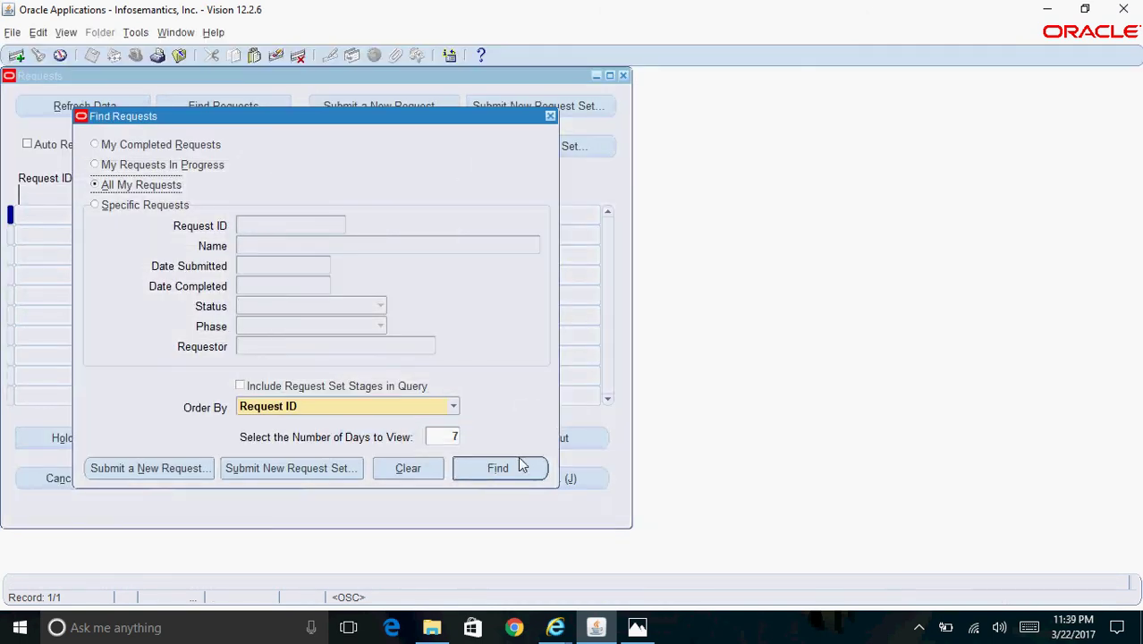
pyautogui.click(522, 466)
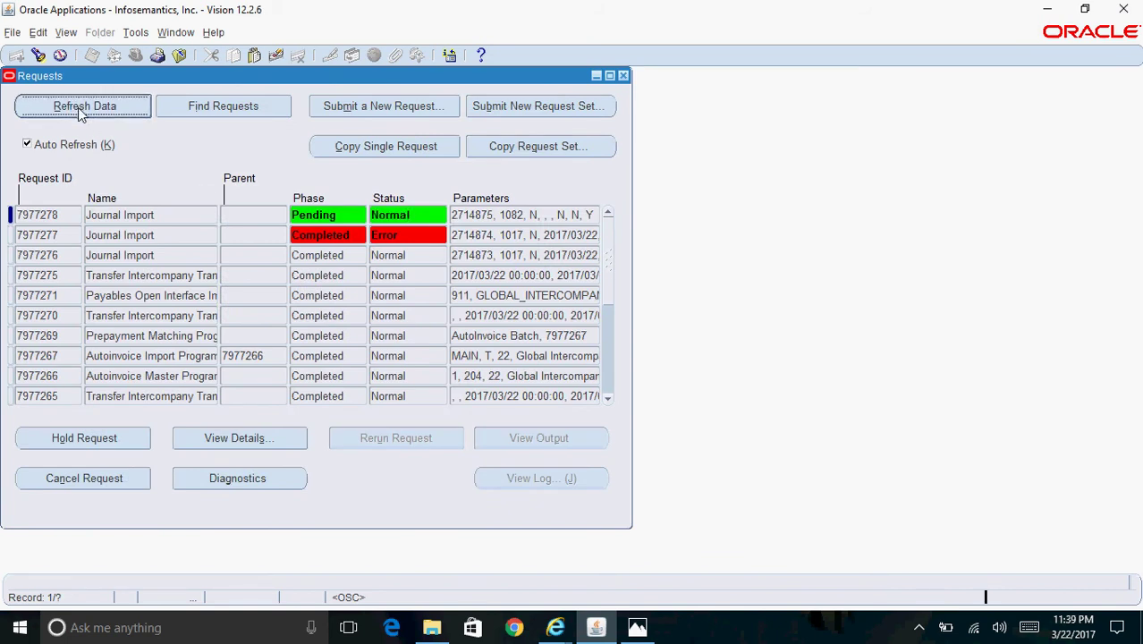
pyautogui.click(164, 257)
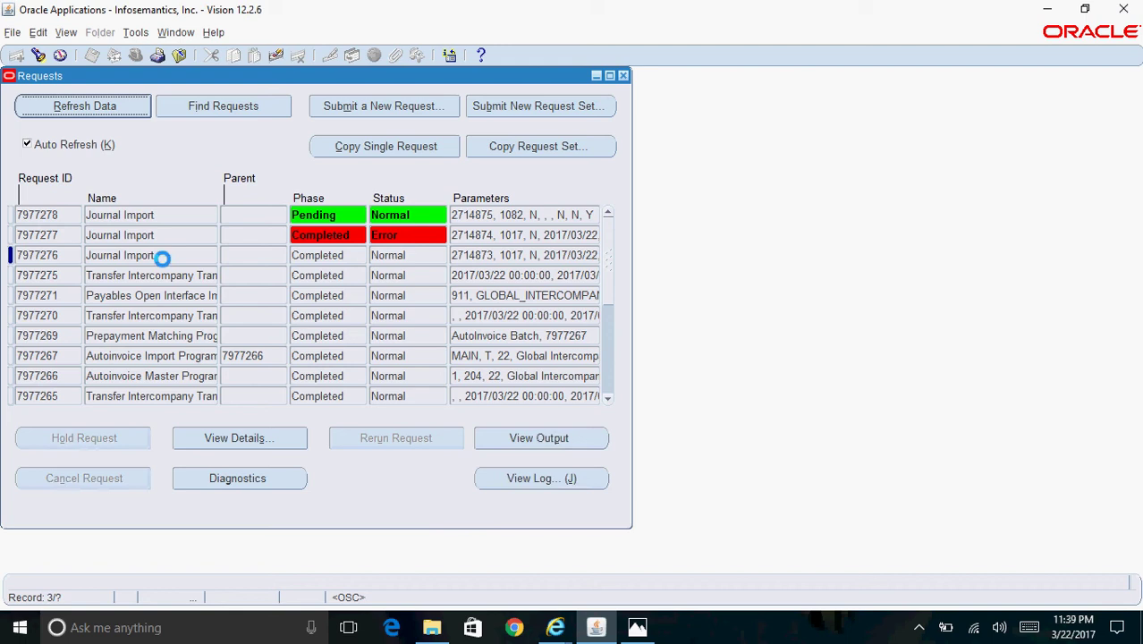
pyautogui.click(106, 108)
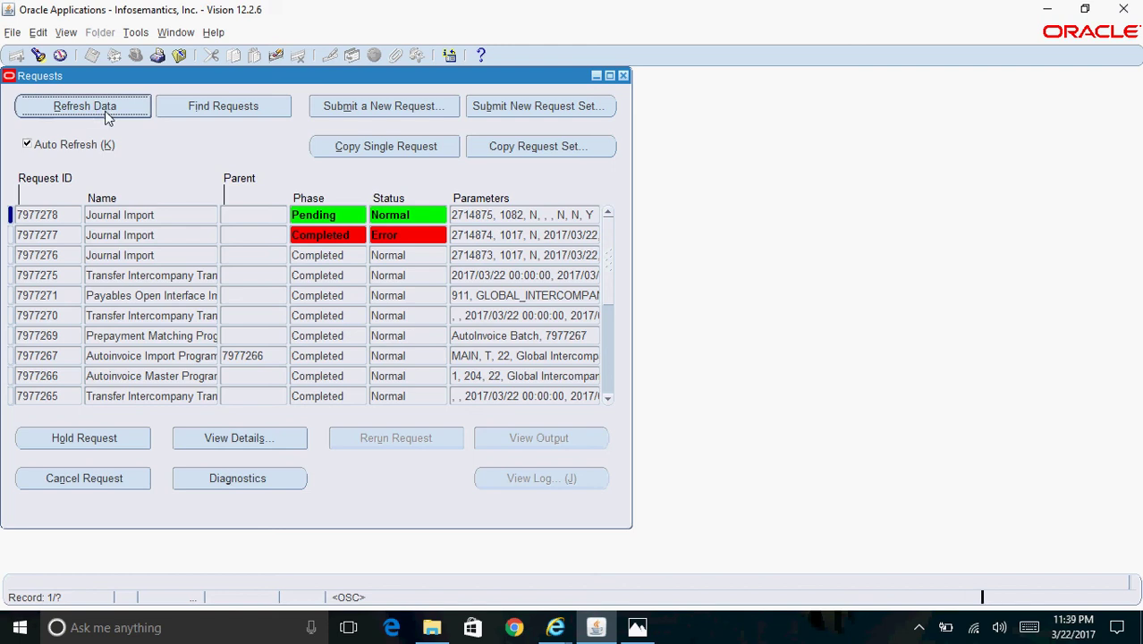
pyautogui.click(105, 110)
pyautogui.click(106, 117)
pyautogui.click(106, 116)
# Switch to the Advanced Global Intercompany System browser page, search again for outbound batch 23, view its update page, and cancel out
pyautogui.click(570, 633)
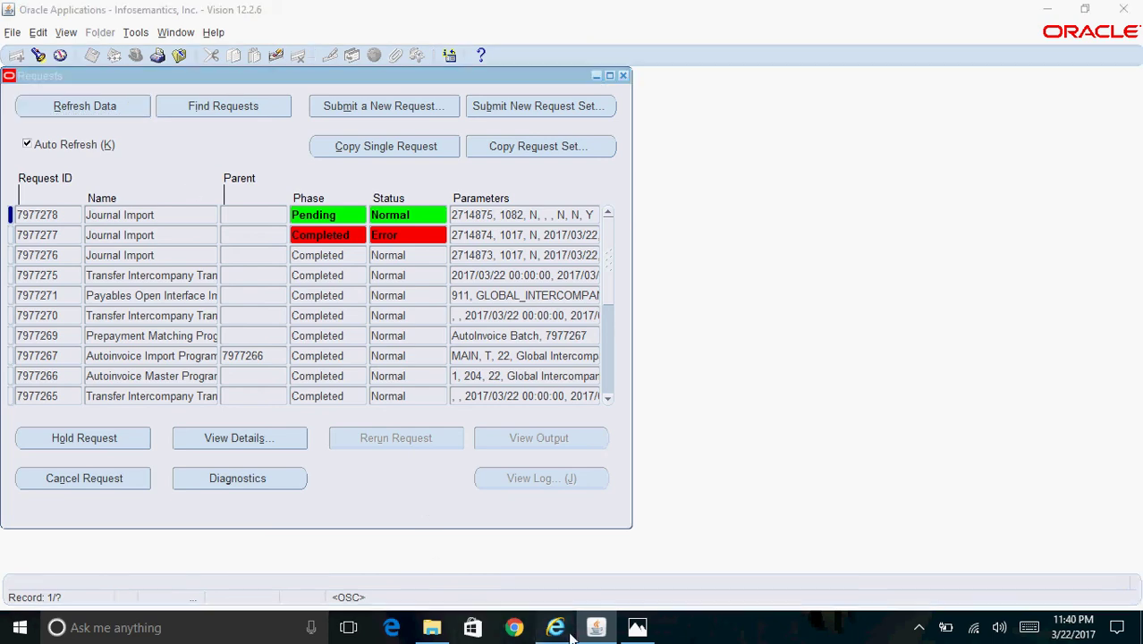
pyautogui.click(608, 577)
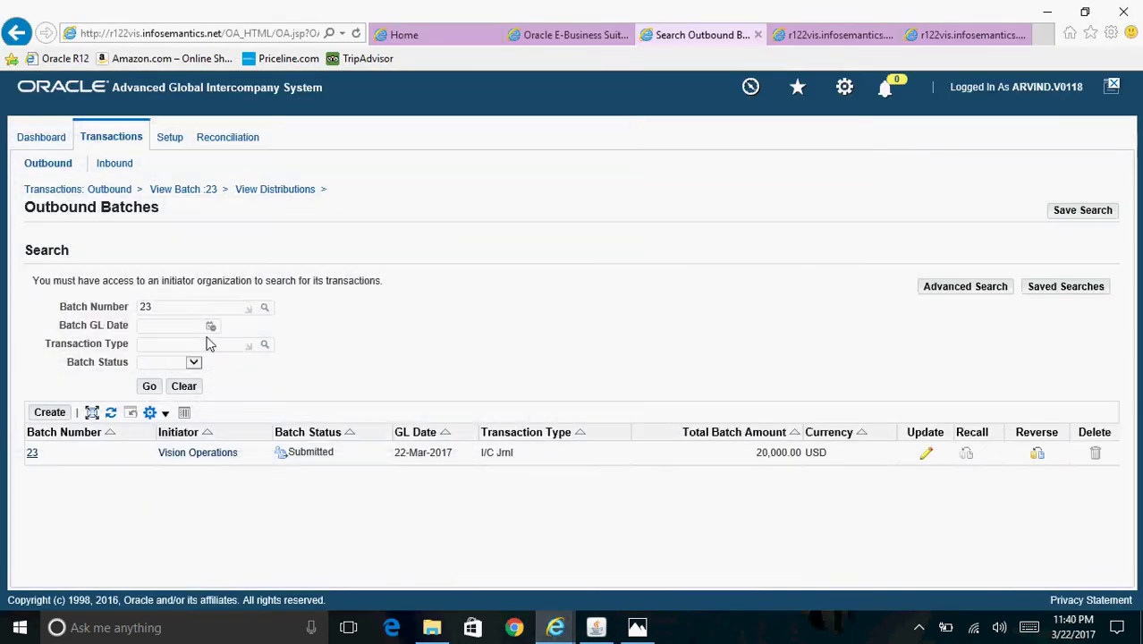
pyautogui.click(148, 386)
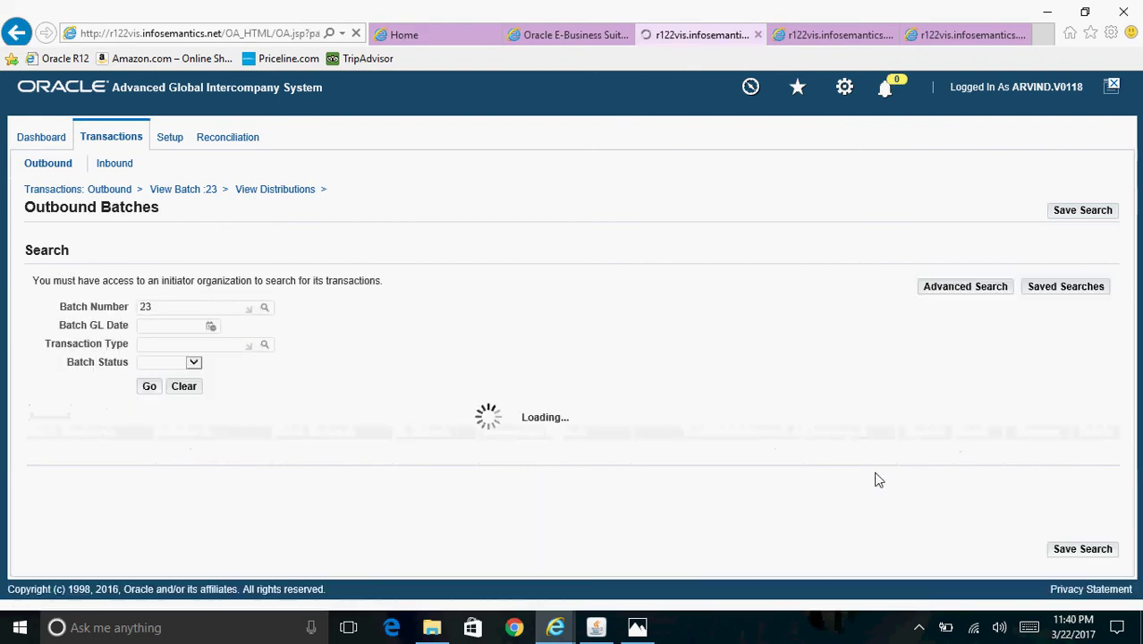
pyautogui.click(926, 454)
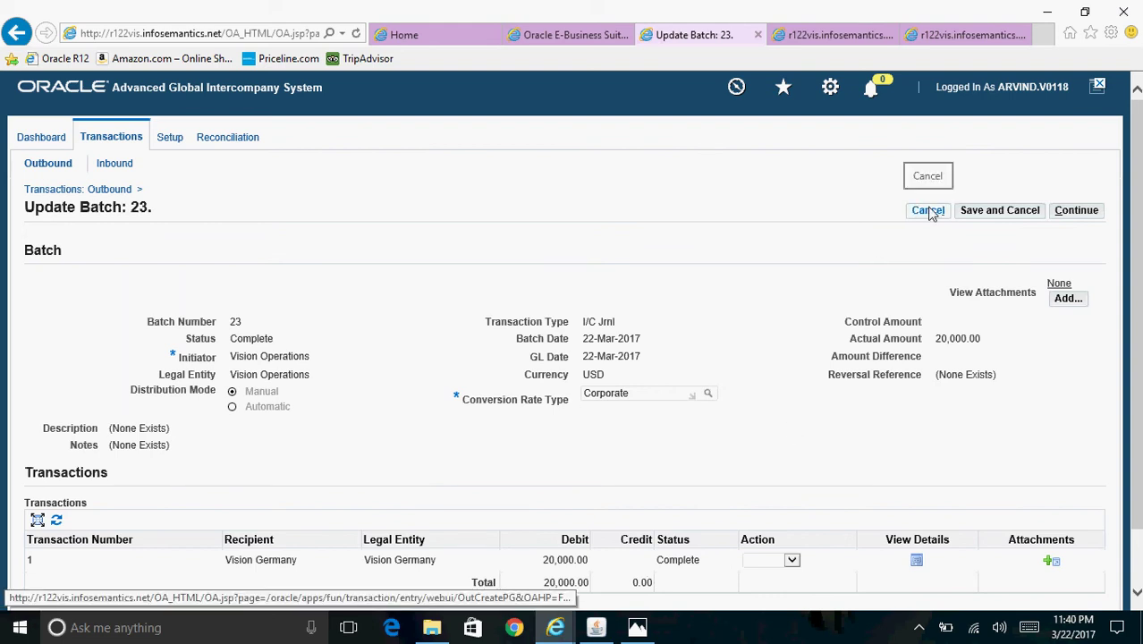
pyautogui.click(929, 211)
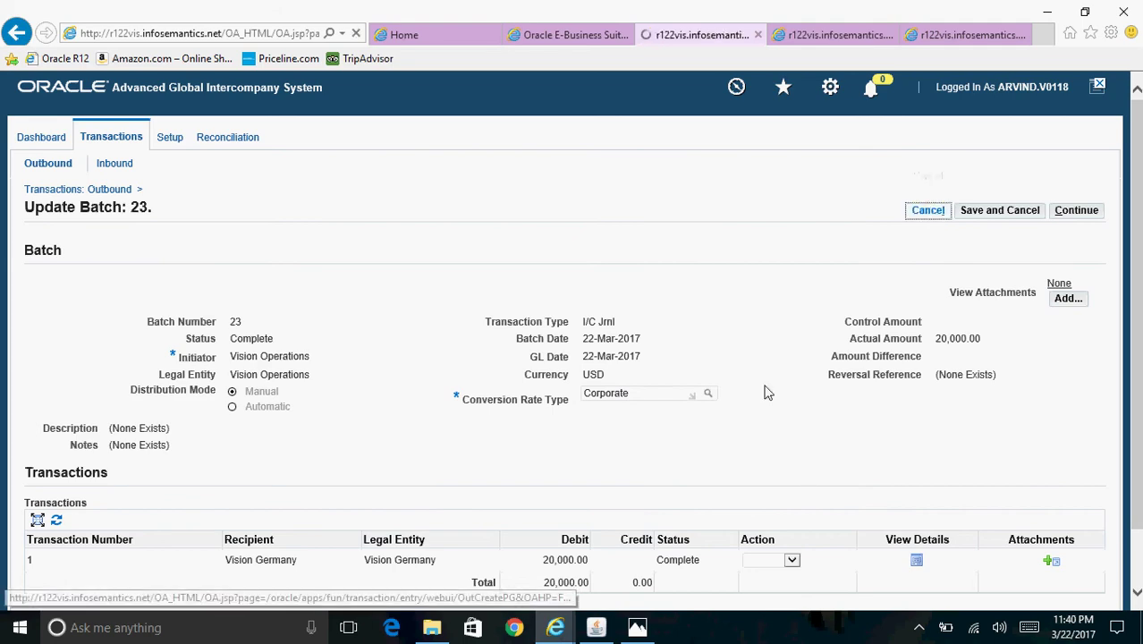
# Switch back to Oracle Applications, refresh the requests list to check Journal Import 7977278, and close the list
pyautogui.click(608, 630)
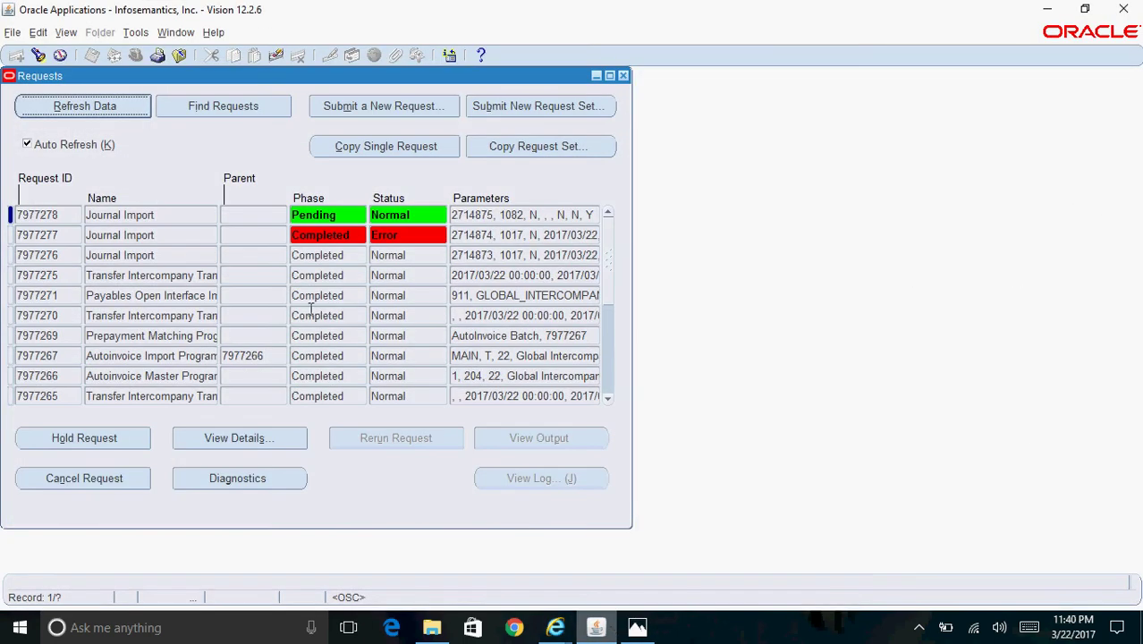
pyautogui.click(112, 114)
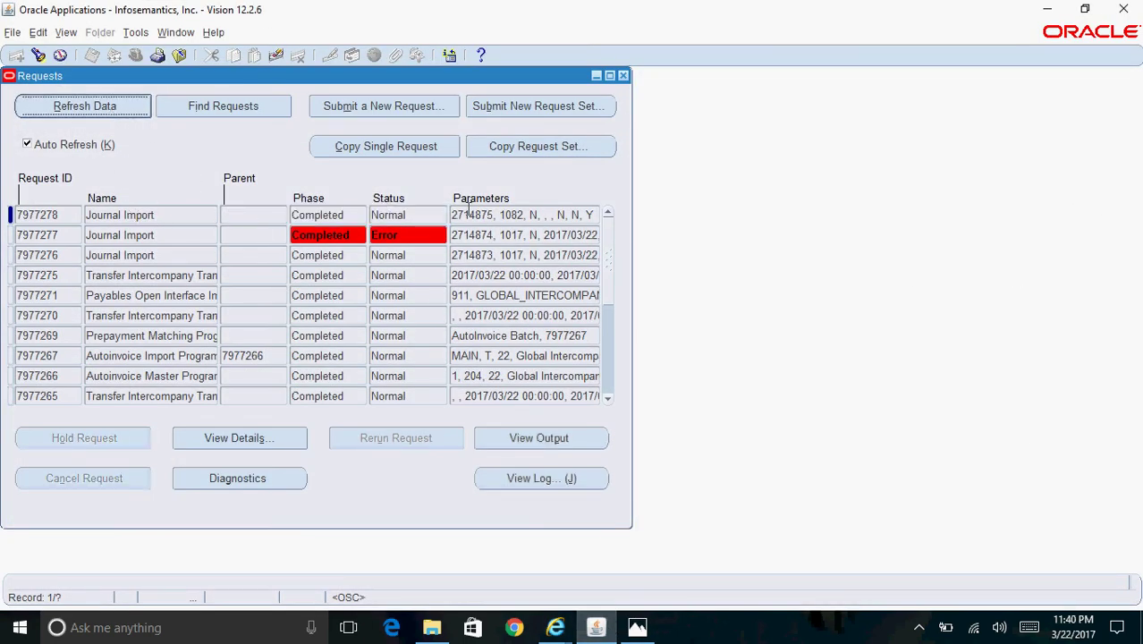
pyautogui.click(623, 75)
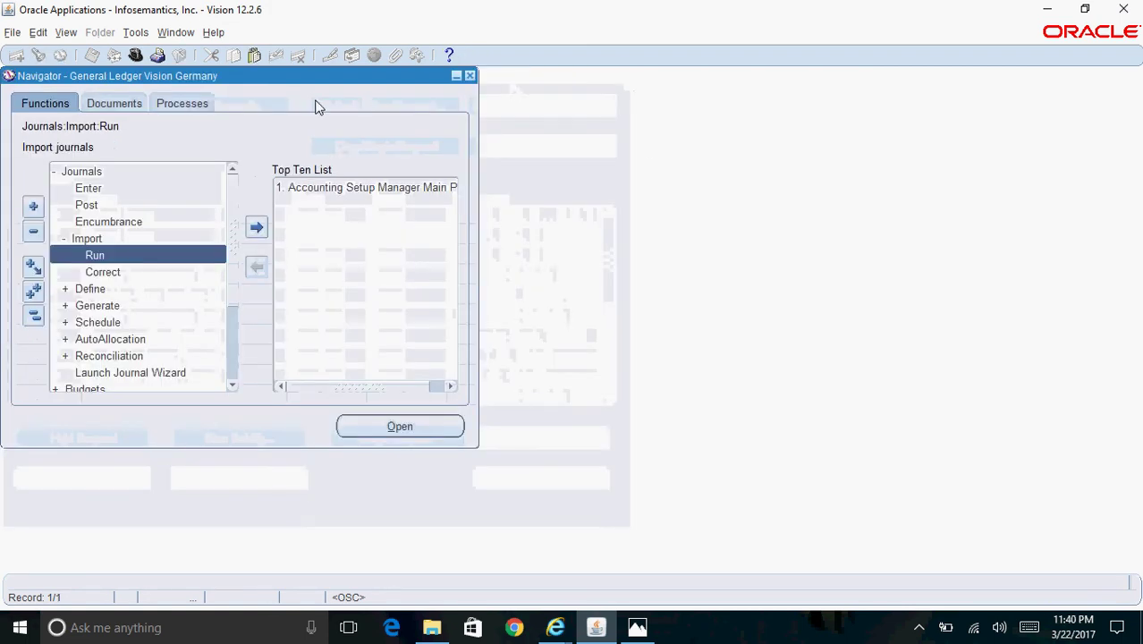
# Switch to the General Ledger, Vision Operations (USA) responsibility and open the Enter Journals form
pyautogui.click(135, 55)
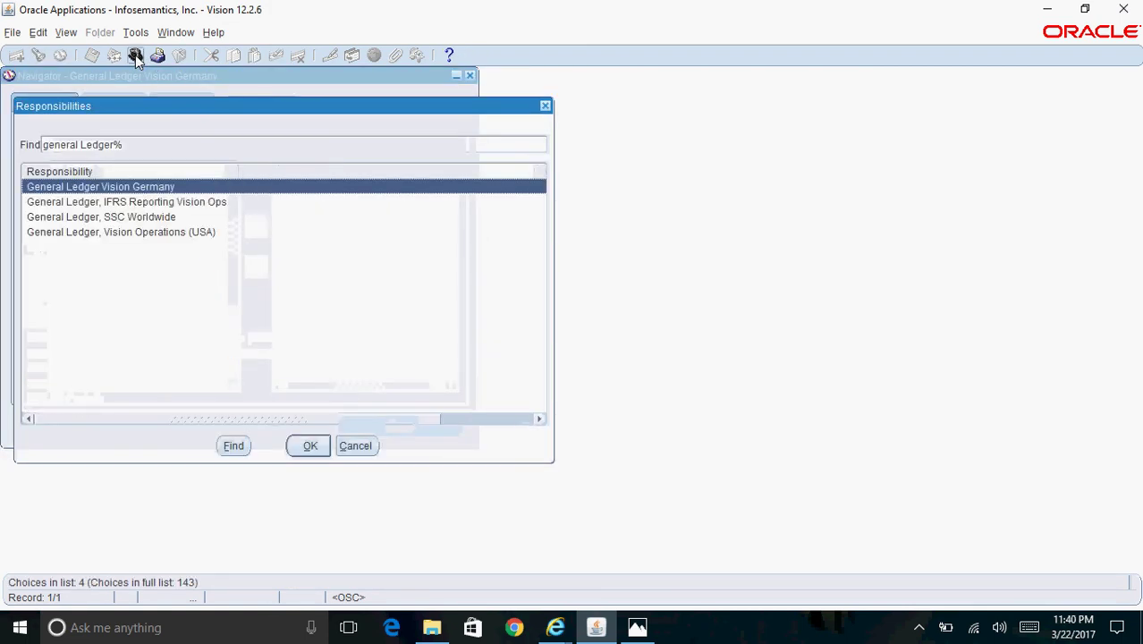
pyautogui.press('Down')
pyautogui.press('Down')
pyautogui.press('Down')
pyautogui.press('Return')
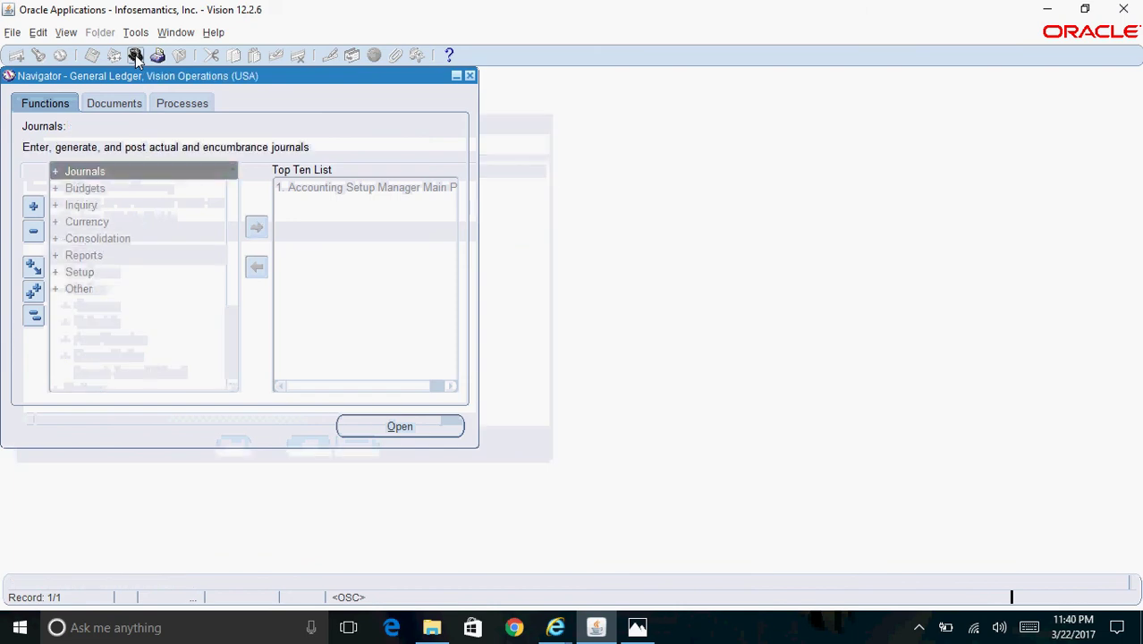
pyautogui.doubleClick(189, 172)
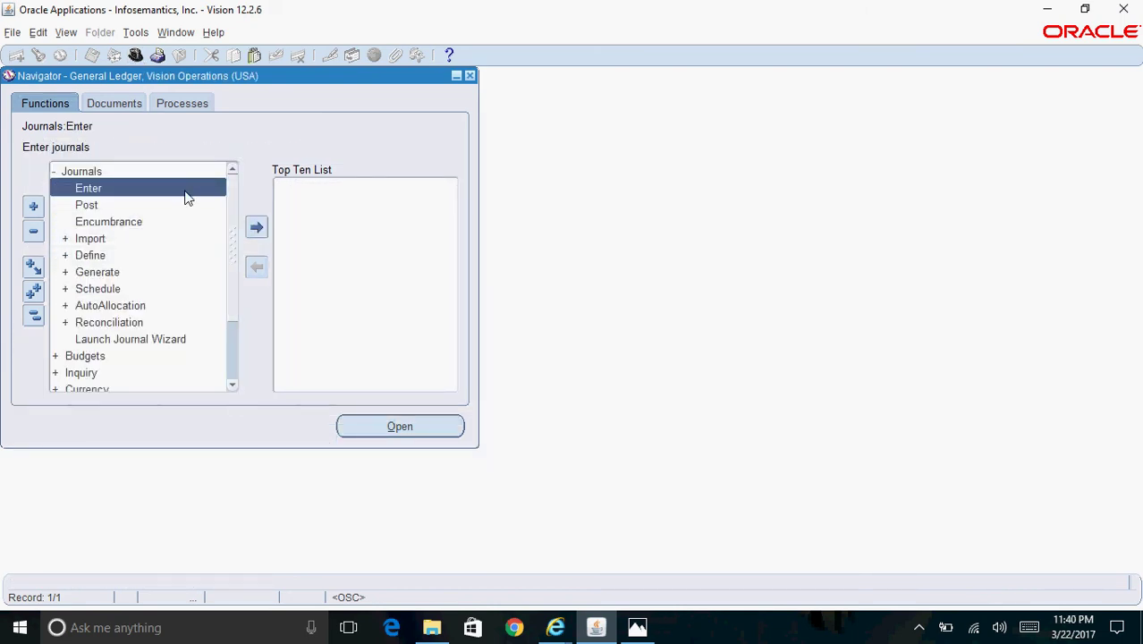
pyautogui.doubleClick(188, 188)
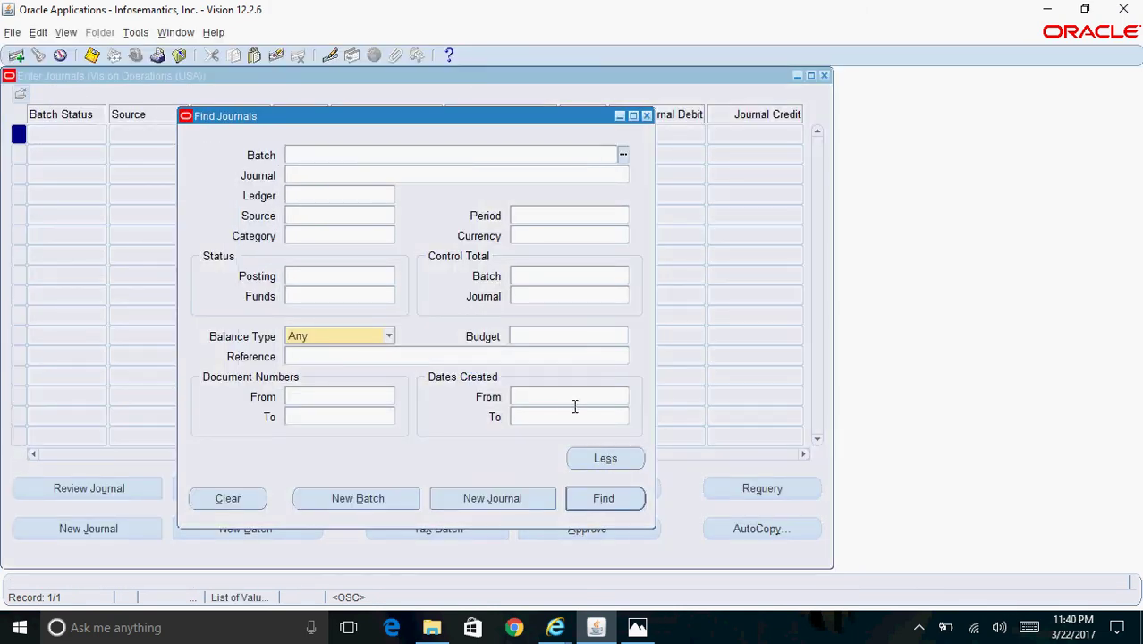
# Find journals created from 22-MAR-2017 with source Global Intercompany and ledger Vision Operations (USA)
pyautogui.click(564, 402)
pyautogui.write('22-MAR-2017')
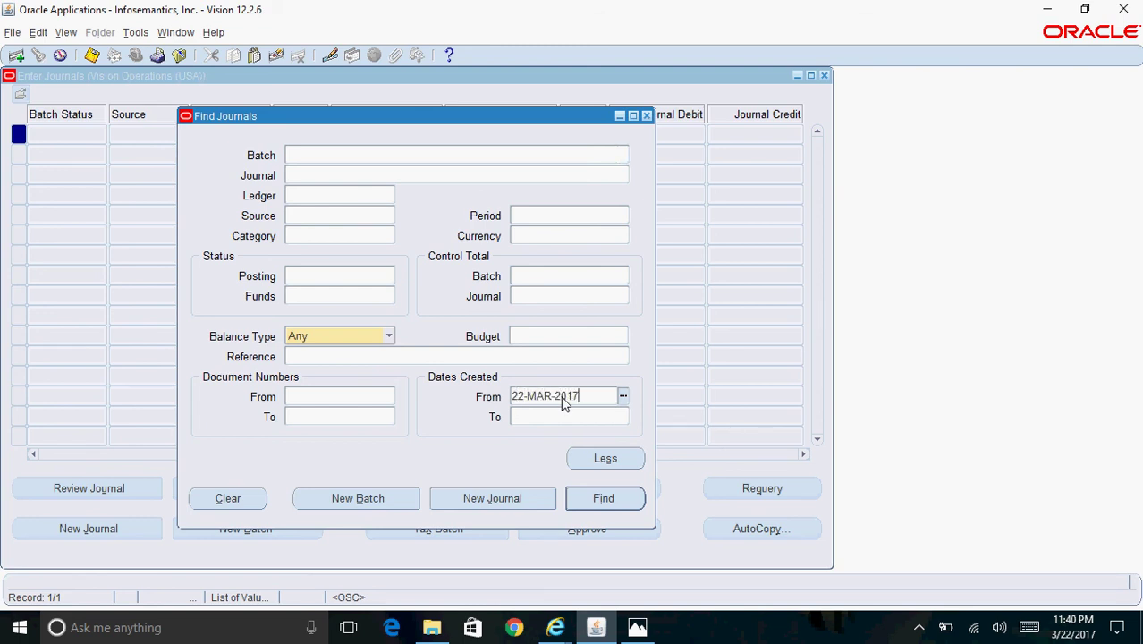
pyautogui.press('Tab')
pyautogui.click(344, 216)
pyautogui.write('global')
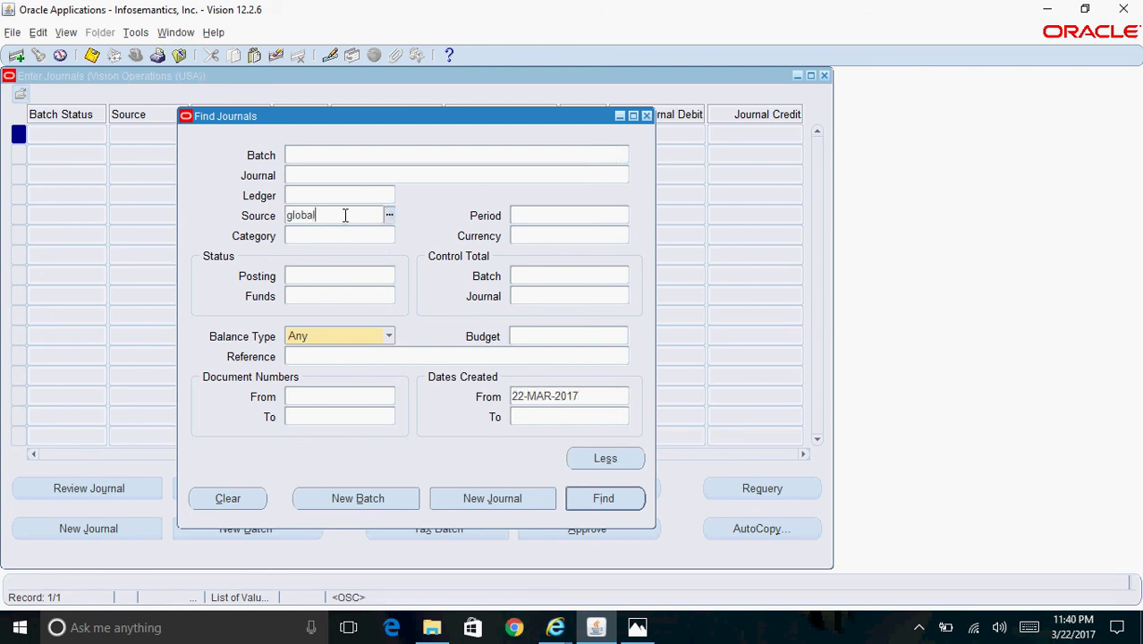
pyautogui.press('Tab')
pyautogui.click(320, 196)
pyautogui.write('vision ope')
pyautogui.press('Tab')
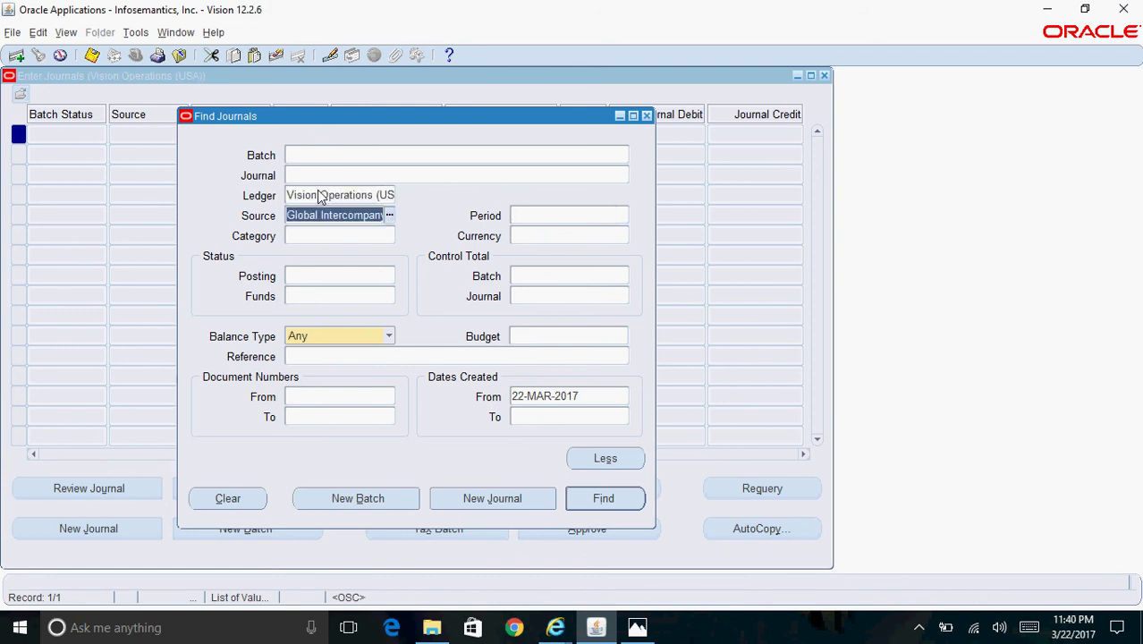
pyautogui.click(630, 498)
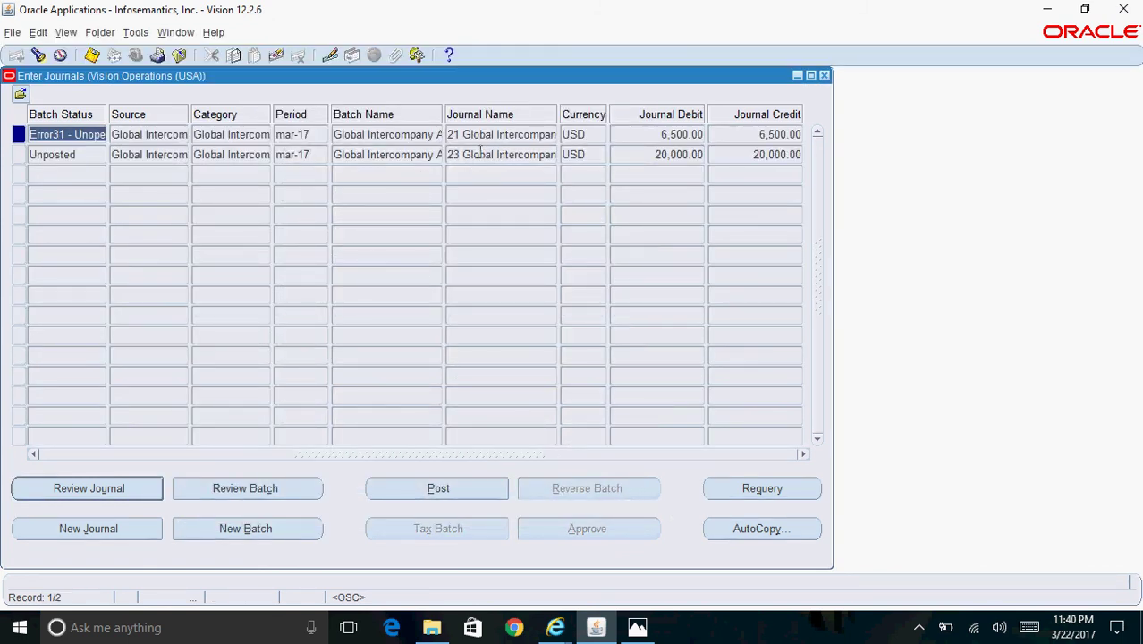
# Open the batch 23 Global Intercompany journal, examine the account descriptions of both lines, and close the journal forms
pyautogui.click(514, 155)
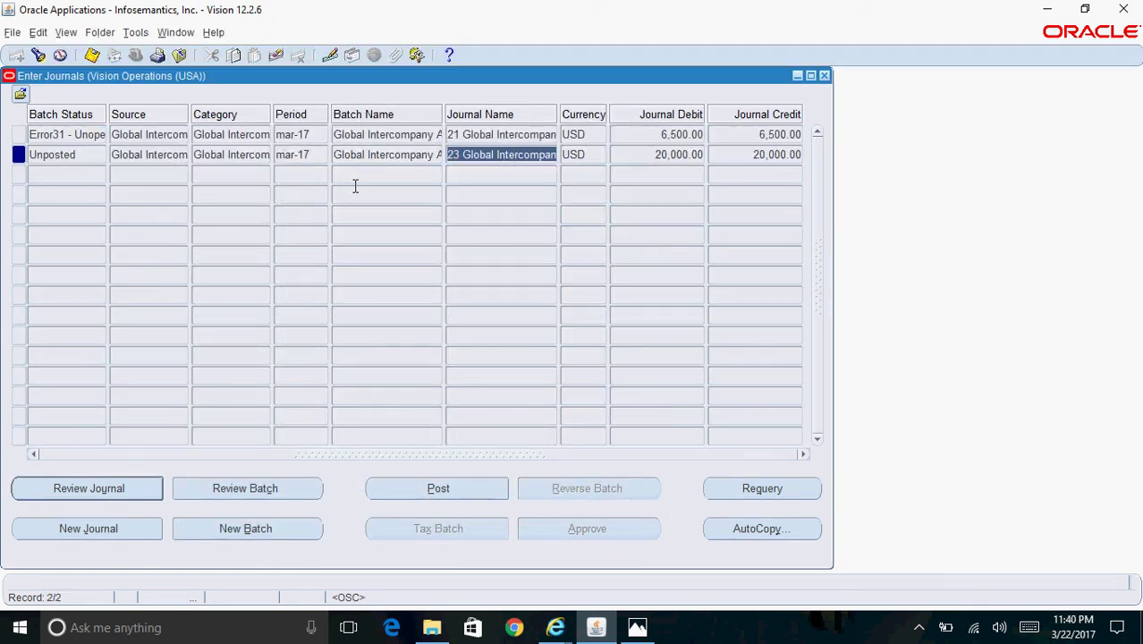
pyautogui.click(131, 490)
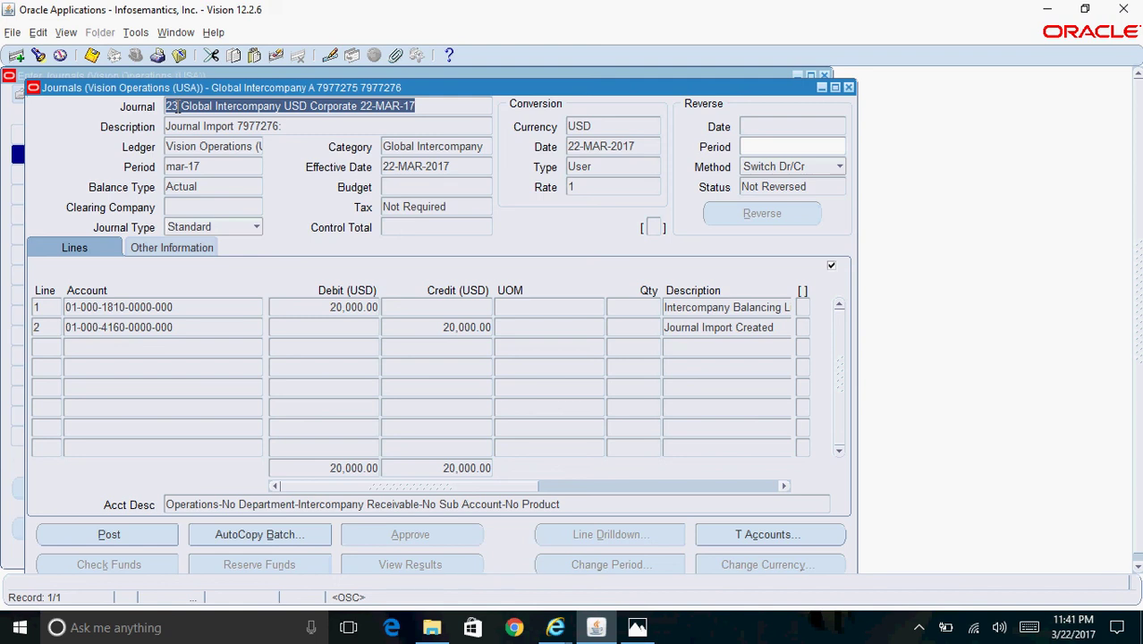
pyautogui.click(196, 306)
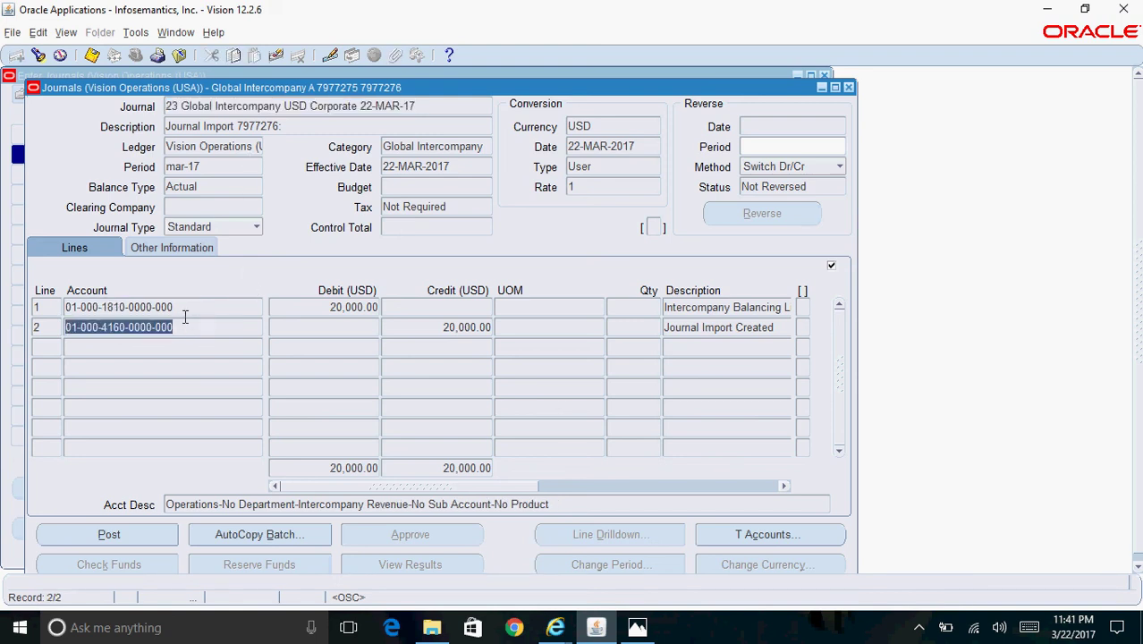
pyautogui.click(184, 306)
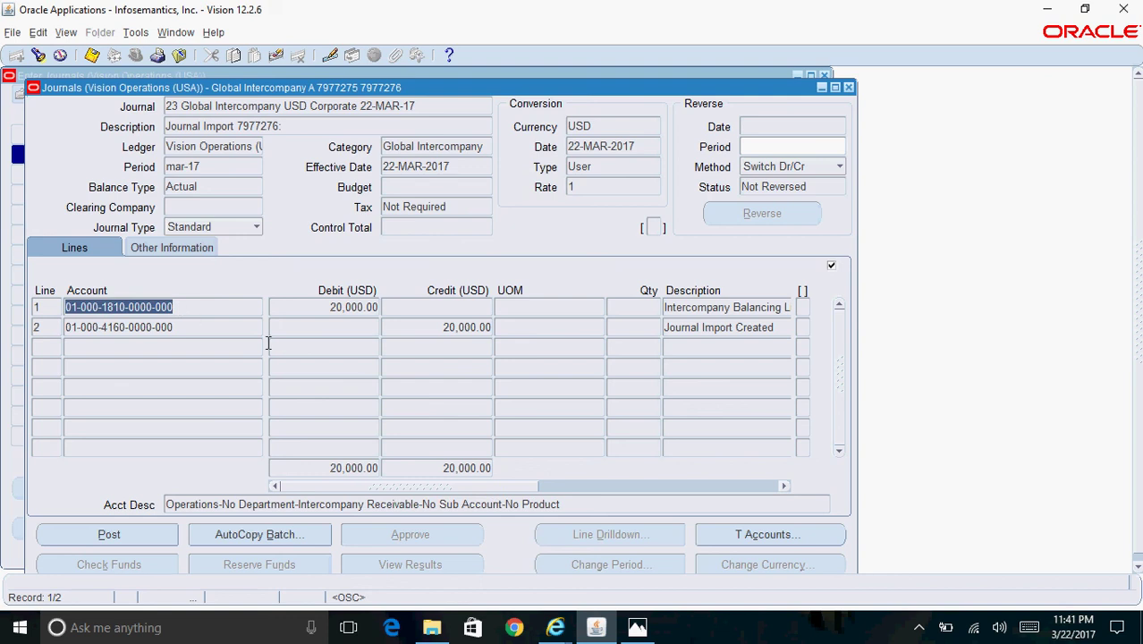
pyautogui.click(204, 328)
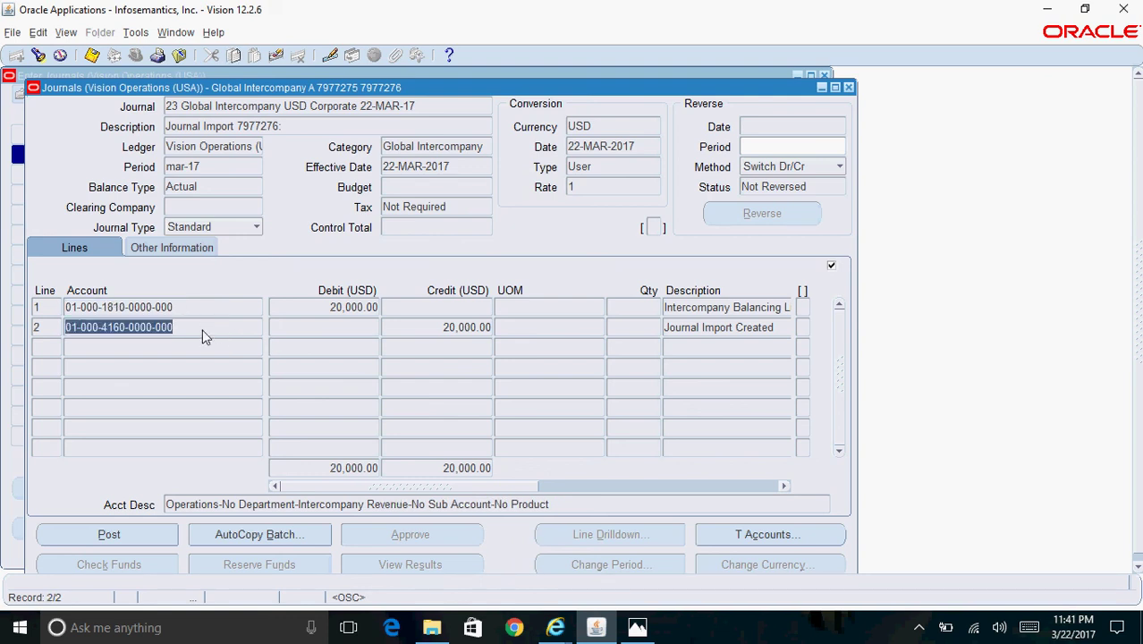
pyautogui.click(848, 87)
pyautogui.click(825, 76)
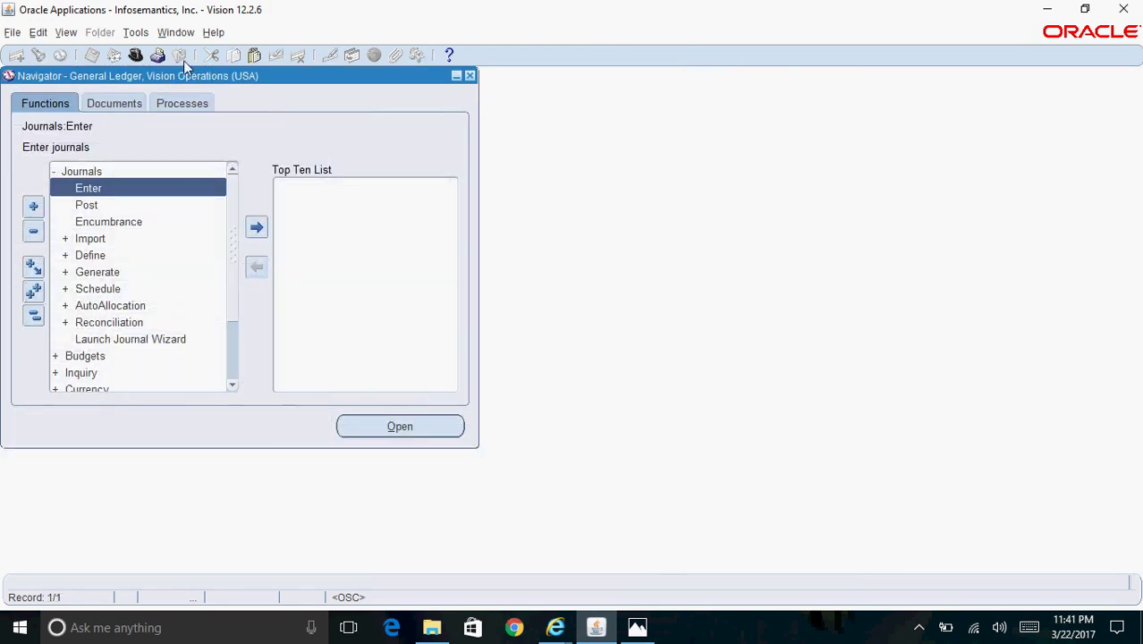
# Switch to the General Ledger Vision Germany responsibility and open the Enter Journals form
pyautogui.click(139, 56)
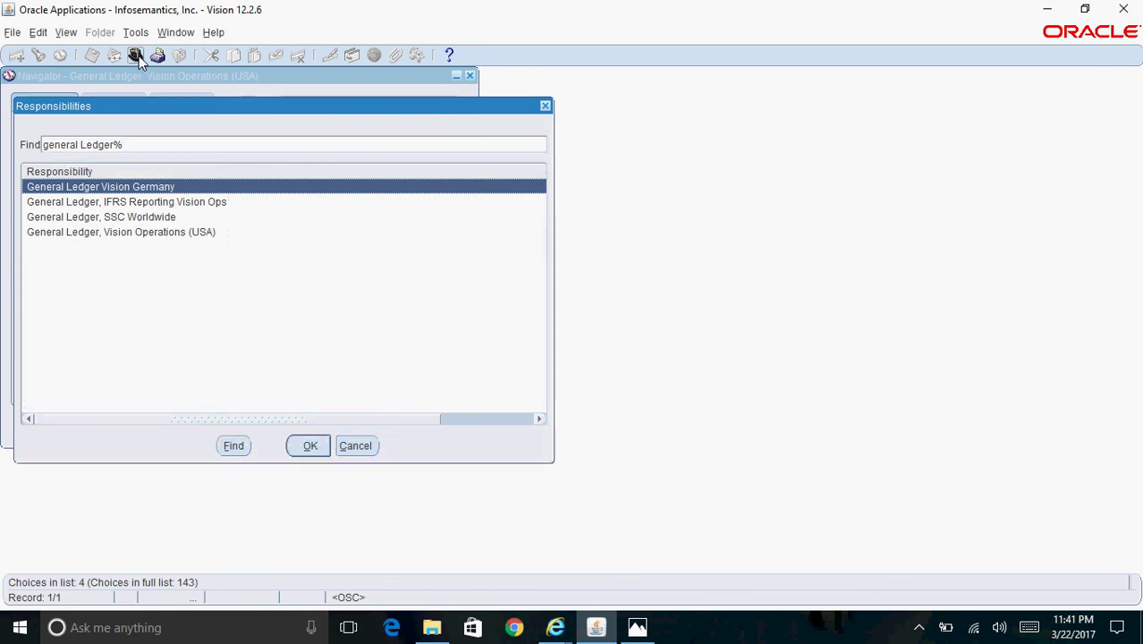
pyautogui.press('Return')
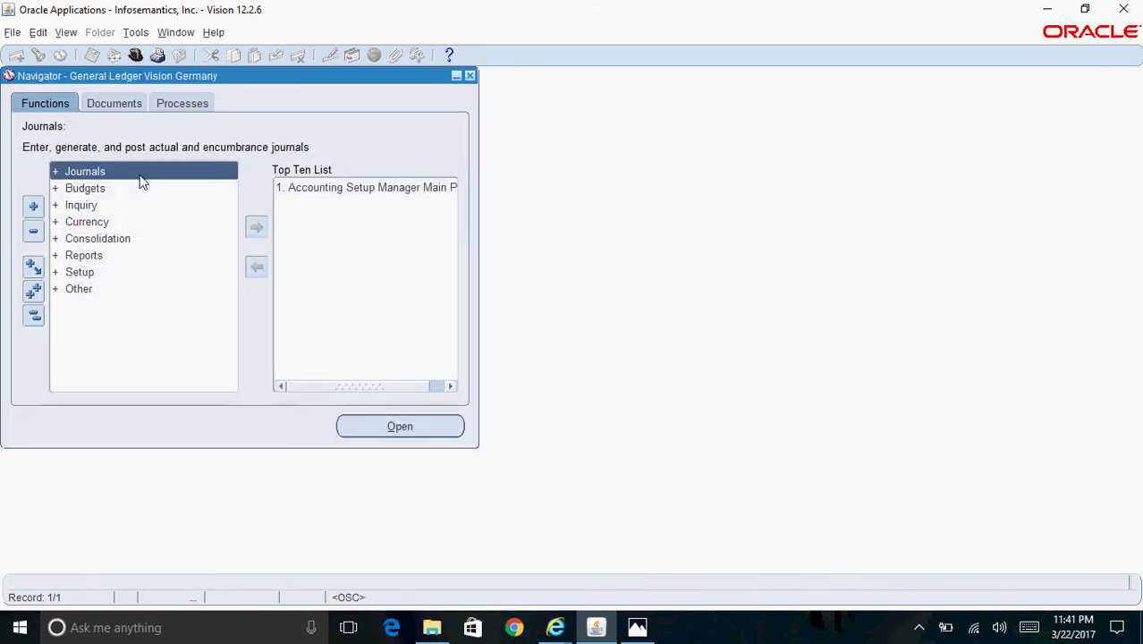
pyautogui.doubleClick(152, 176)
pyautogui.doubleClick(159, 188)
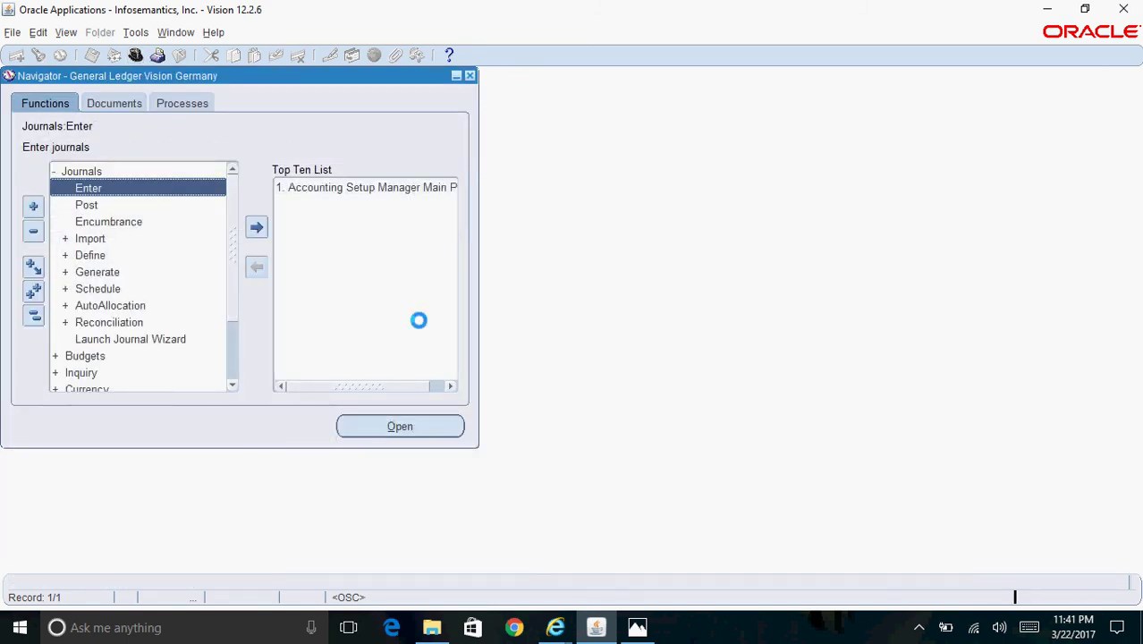
# Find Vision Germany journals created from 22-MAR-2017 with source Global Intercompany
pyautogui.click(542, 398)
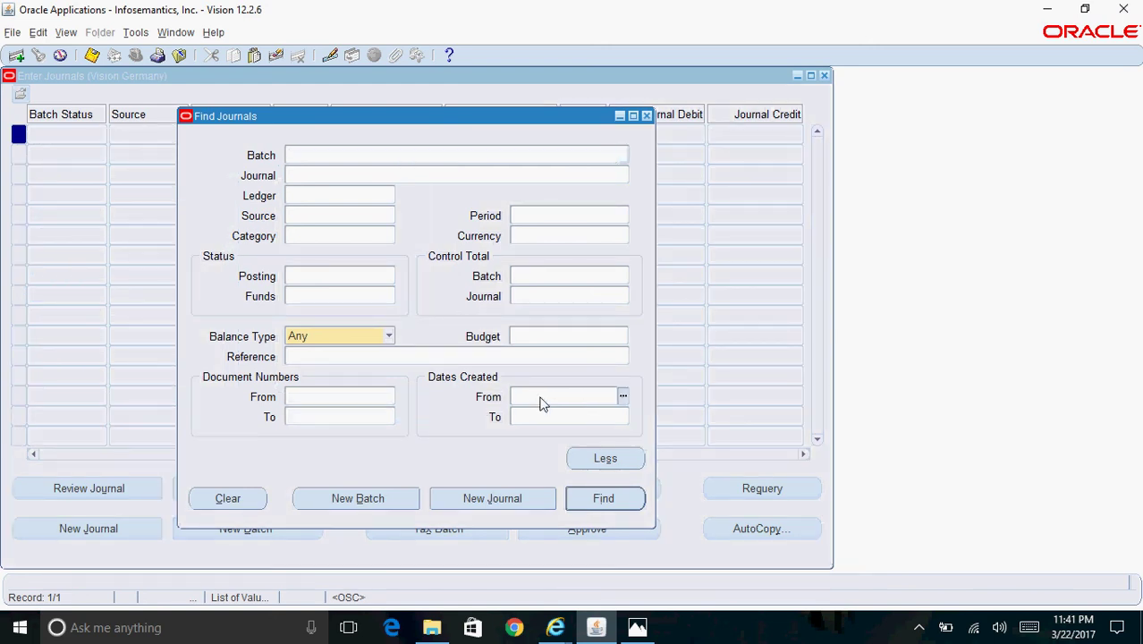
pyautogui.write('22-MAR-2017')
pyautogui.press('Tab')
pyautogui.click(321, 216)
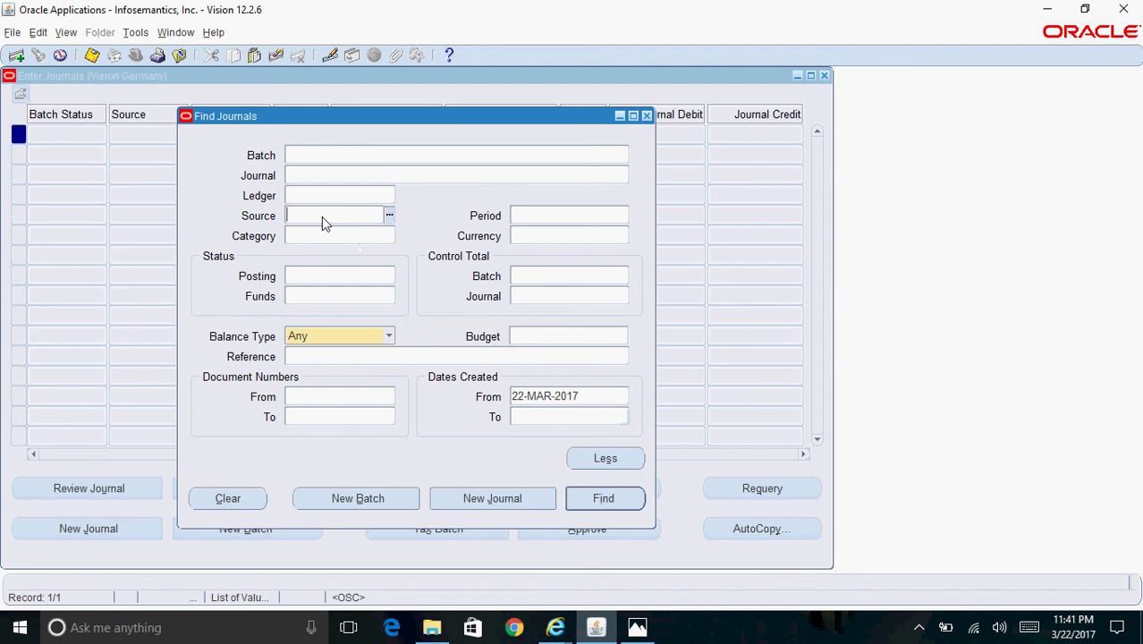
pyautogui.write('global')
pyautogui.press('Return')
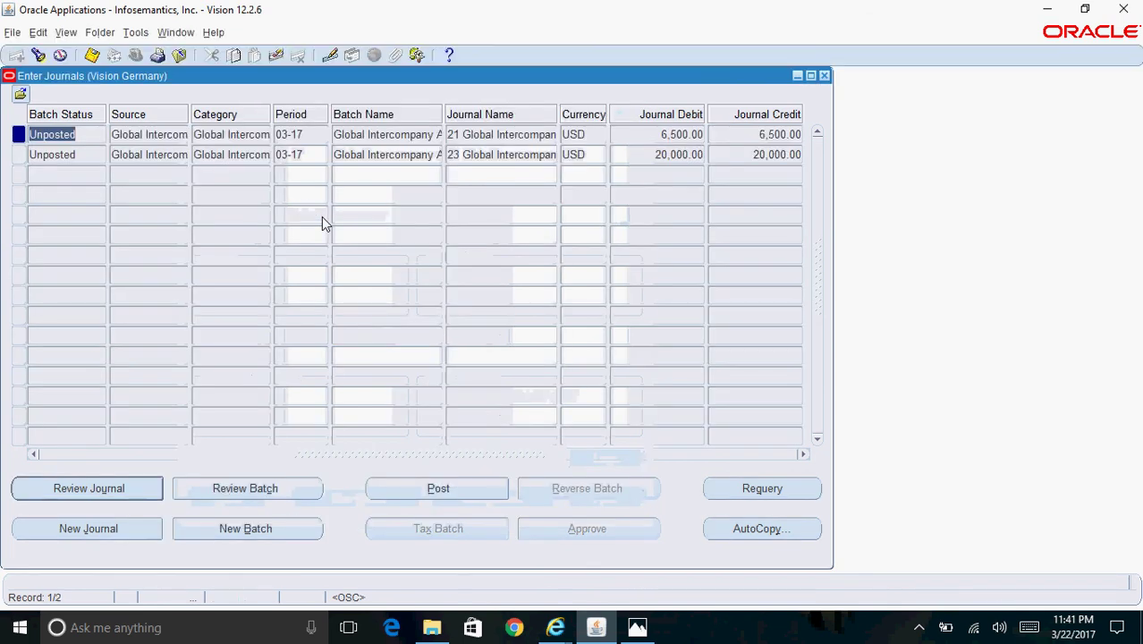
# Open the batch 23 Global Intercompany journal in Vision Germany and examine the account on line 2
pyautogui.click(490, 155)
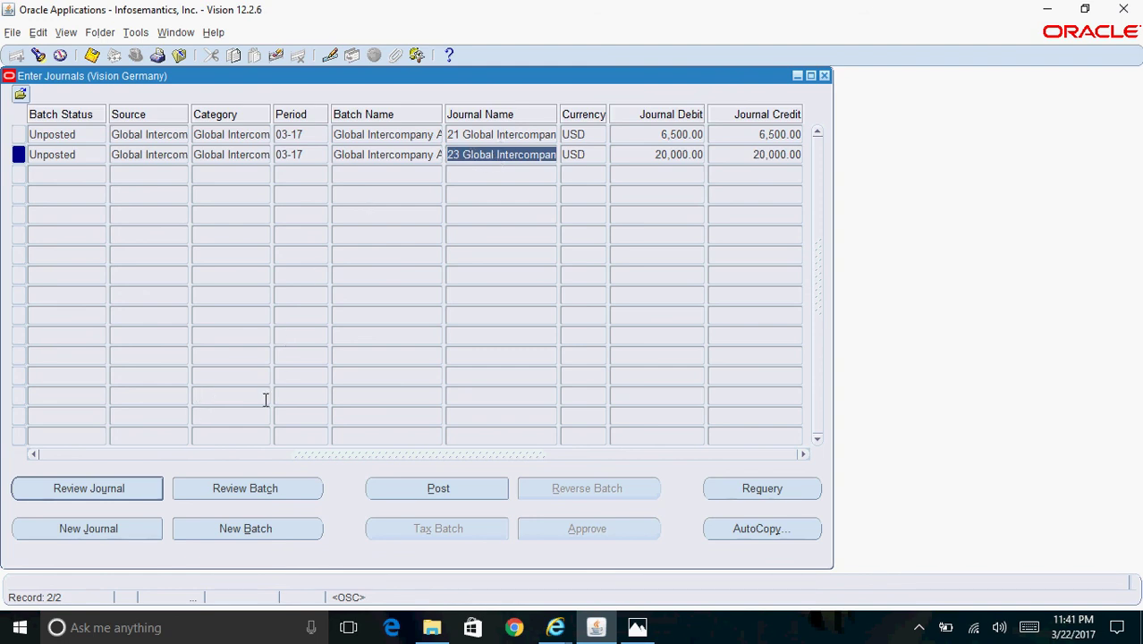
pyautogui.click(130, 495)
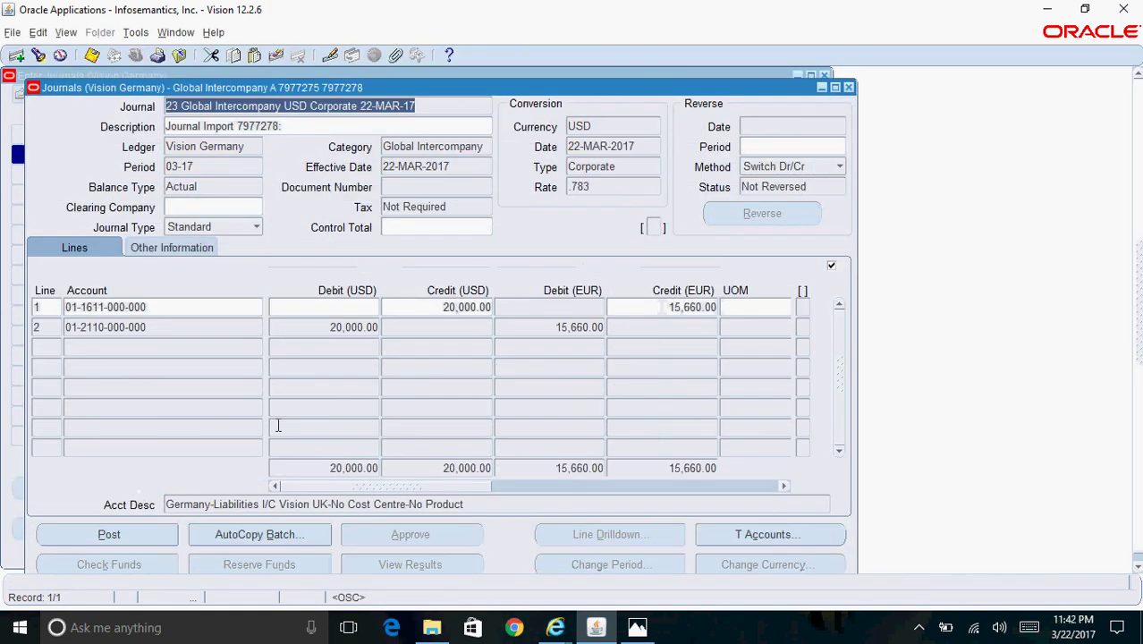
pyautogui.click(170, 330)
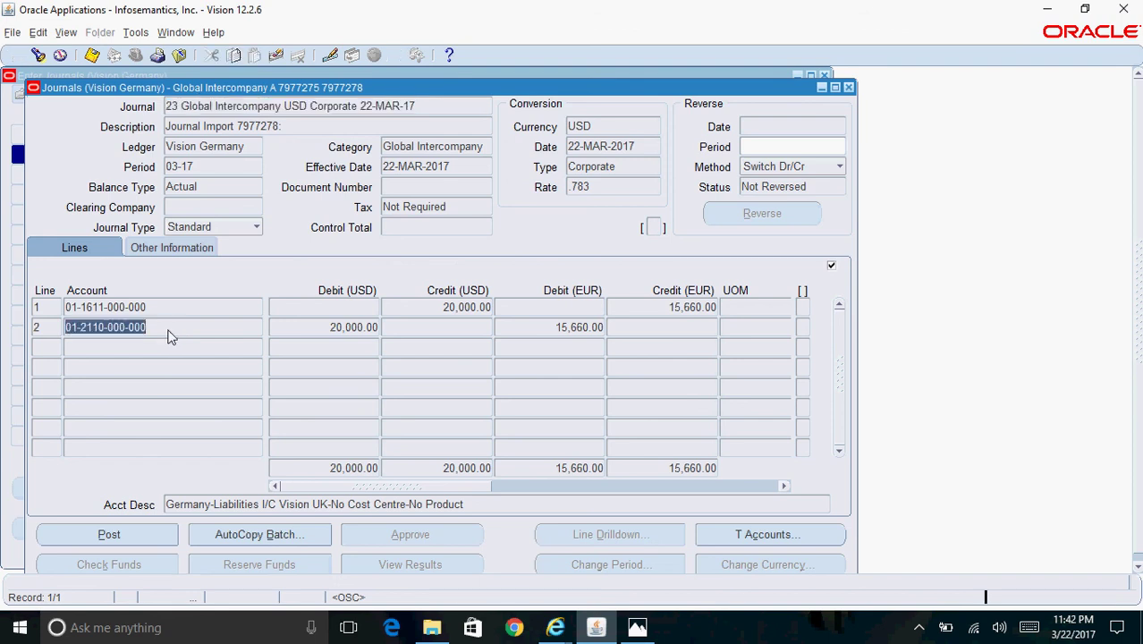
# Examine the accounting flexfield segment descriptions for the accounts on line 2 and line 1, cancelling out of each without changes
pyautogui.click(157, 309)
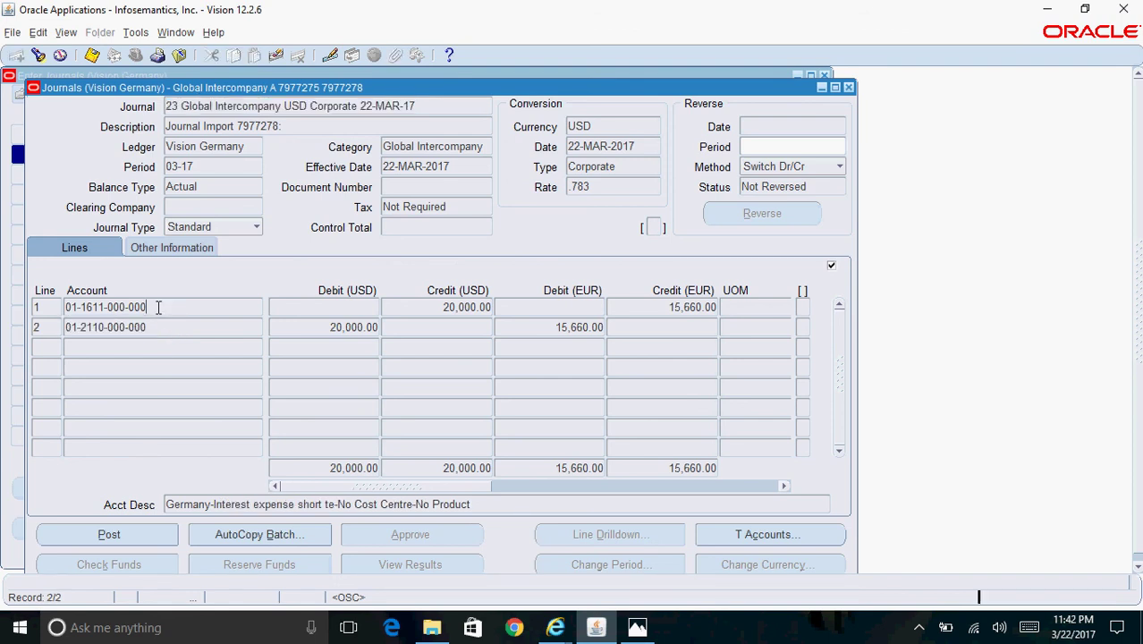
pyautogui.click(162, 328)
pyautogui.doubleClick(163, 328)
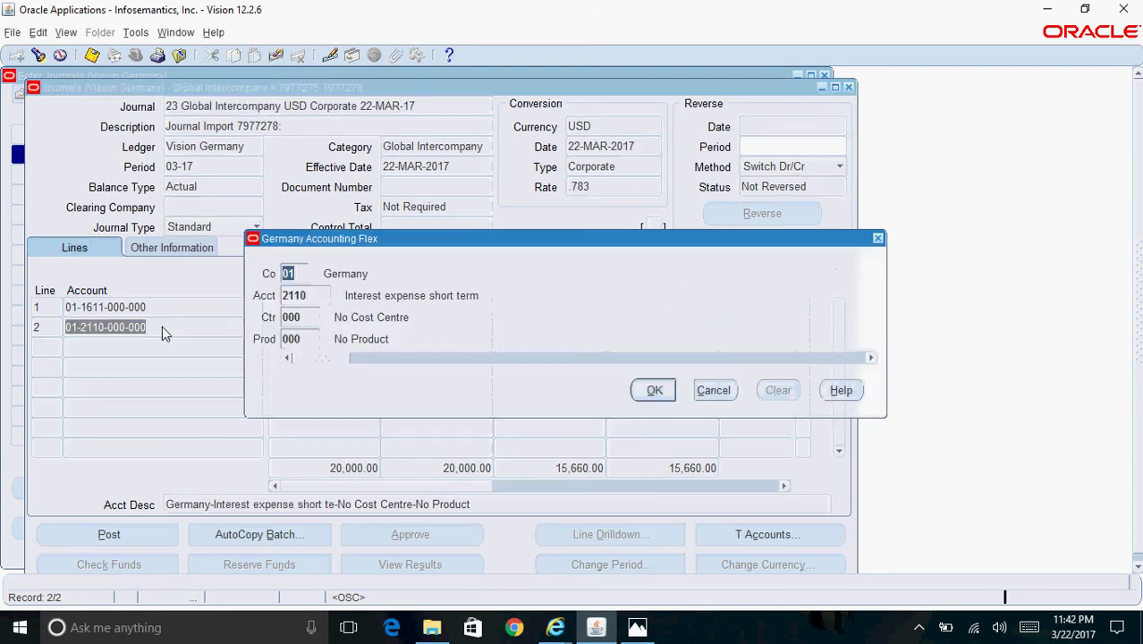
pyautogui.click(709, 392)
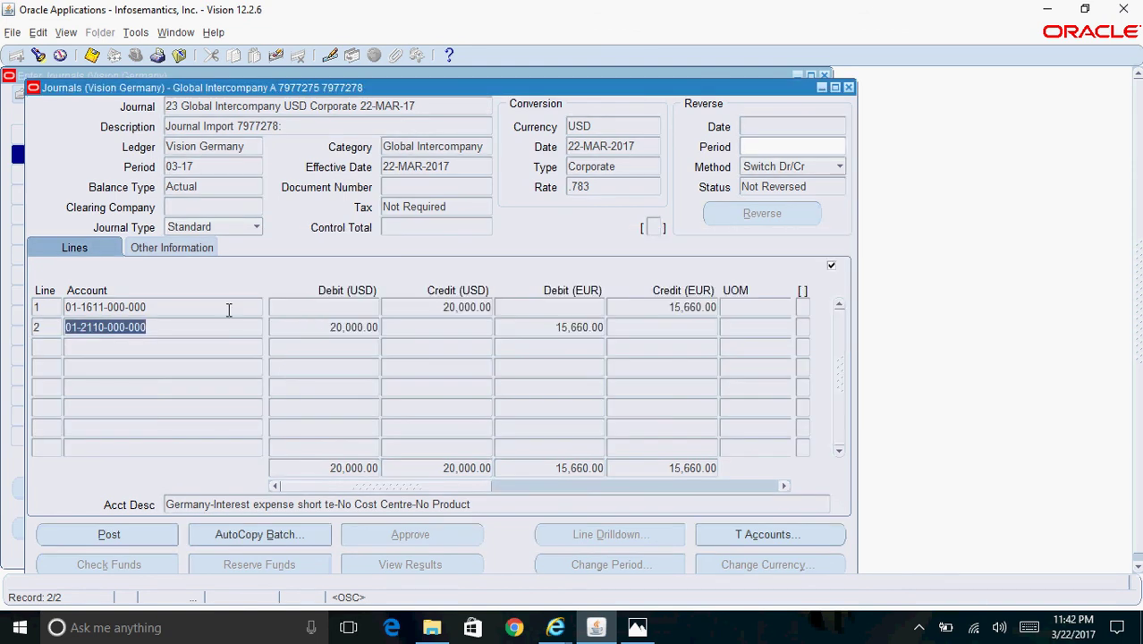
pyautogui.click(202, 309)
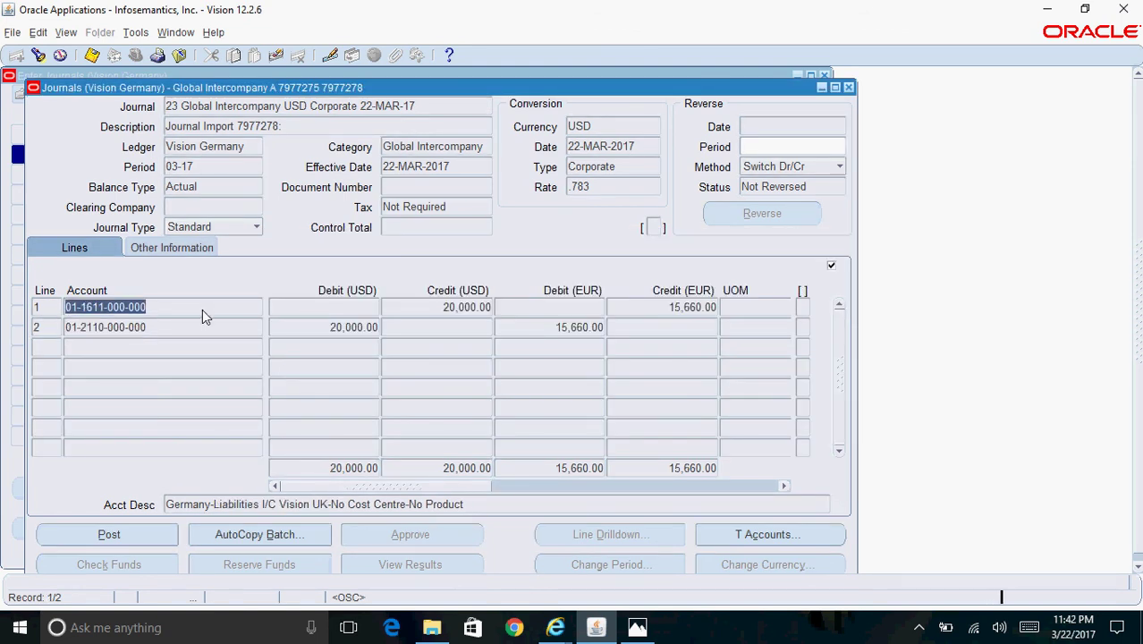
pyautogui.doubleClick(202, 309)
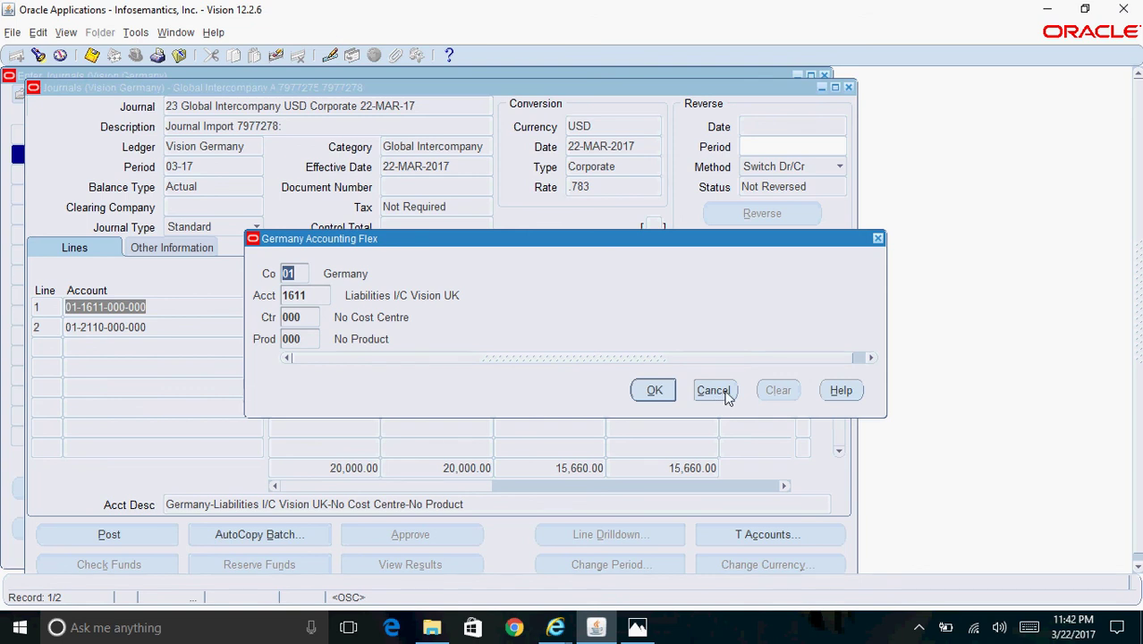
pyautogui.click(715, 394)
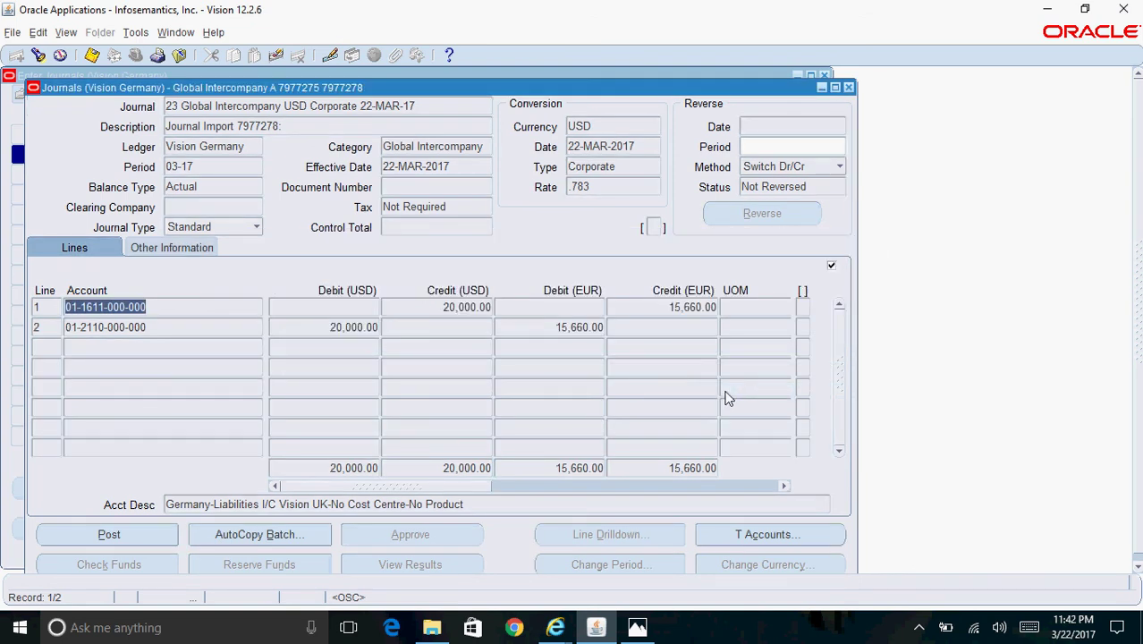